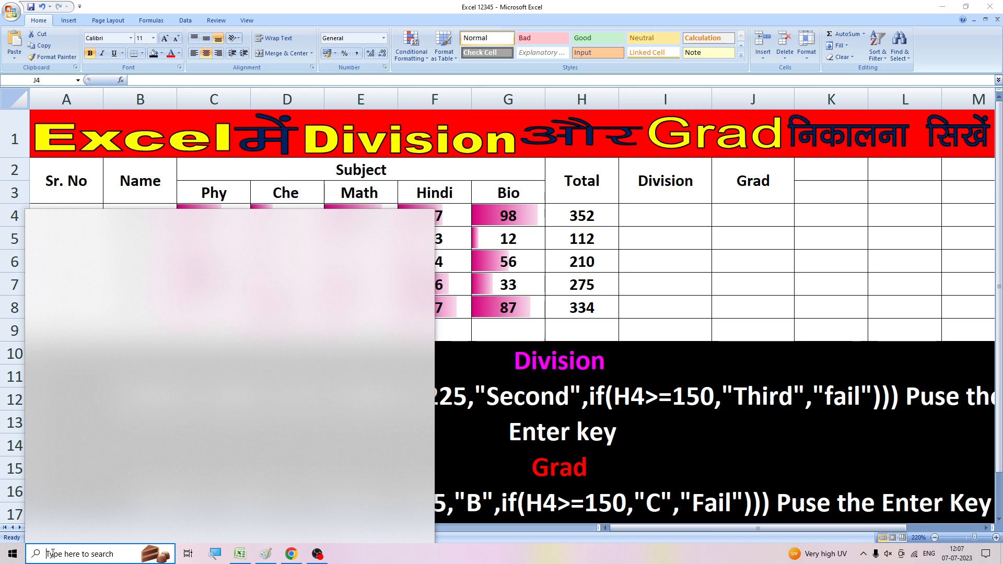
Open a new blank Excel workbook and minimize the existing Excel 12345 workbook
{"action": "type", "text": "e"}
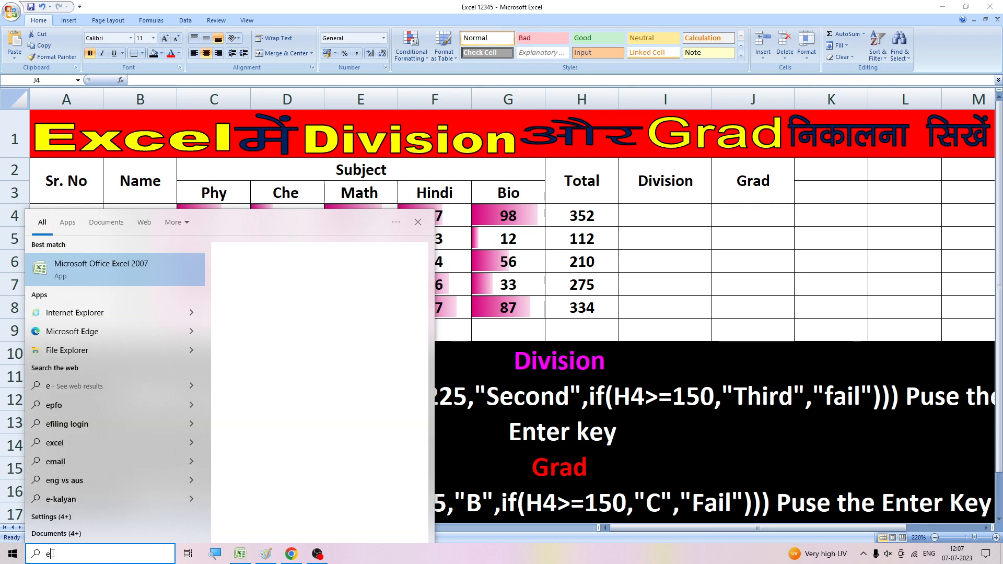
{"action": "type", "text": "dxcel"}
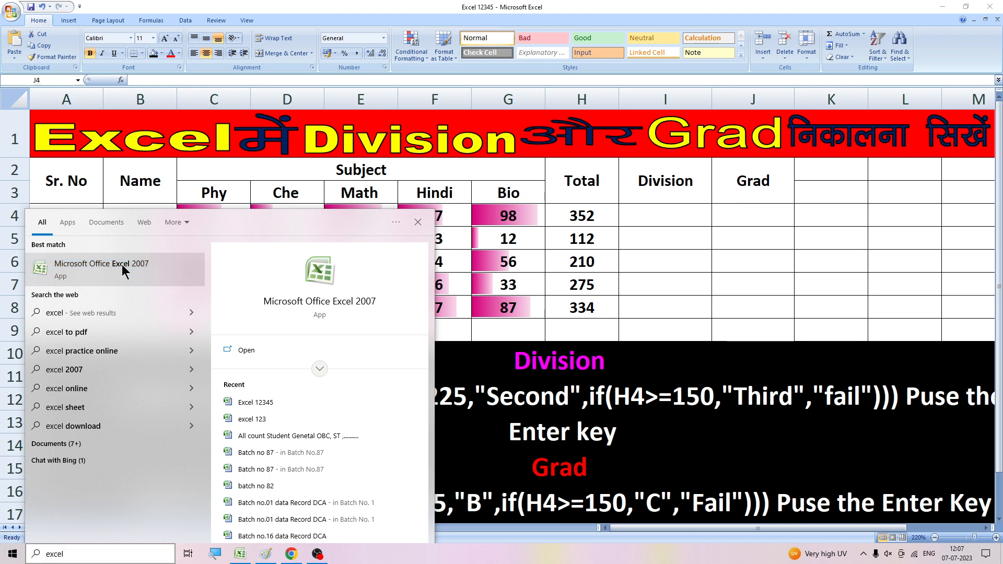
{"action": "left_click", "coordinate": [124, 269]}
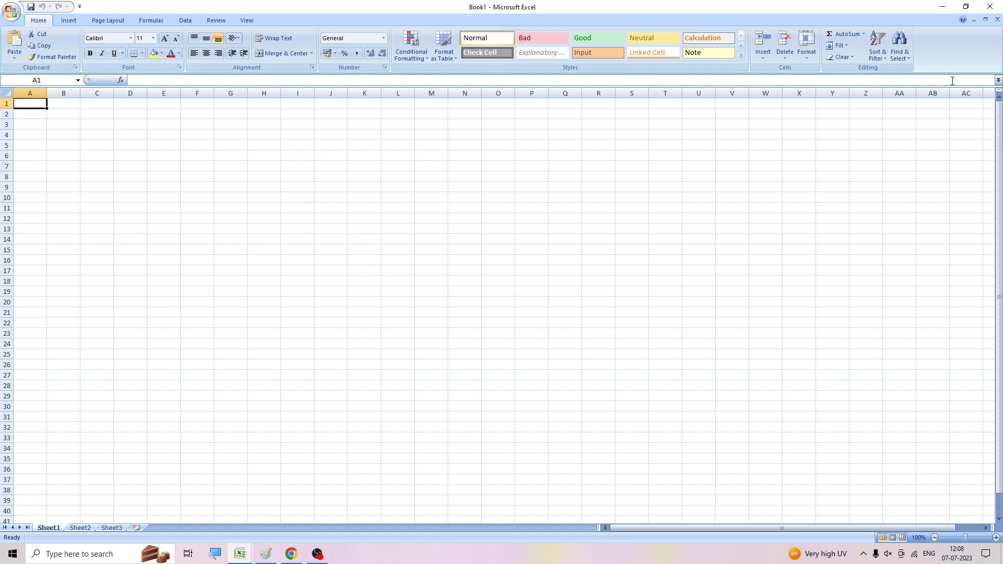
{"action": "mouse_move", "coordinate": [243, 562]}
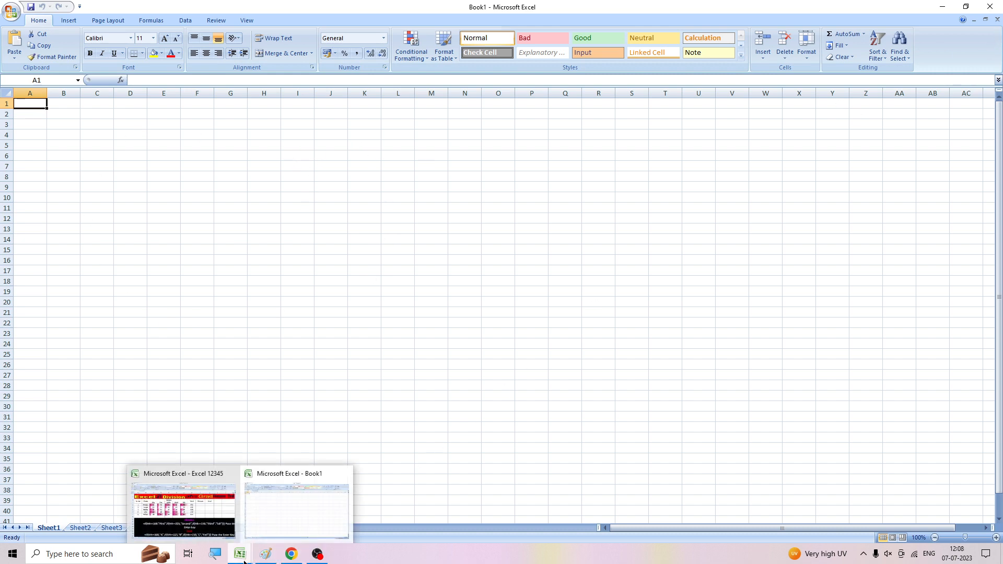
{"action": "left_click", "coordinate": [217, 515]}
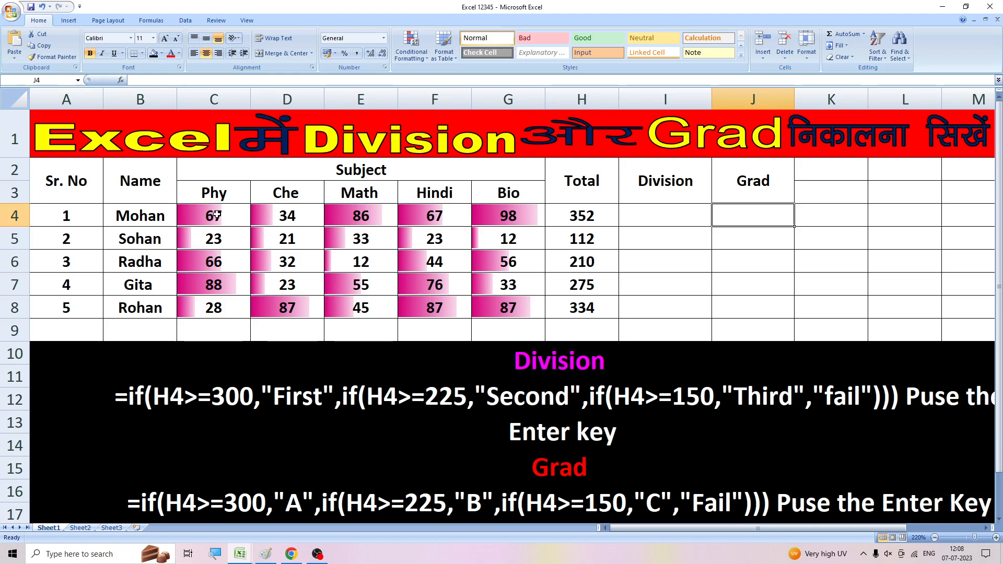
{"action": "left_click", "coordinate": [943, 7]}
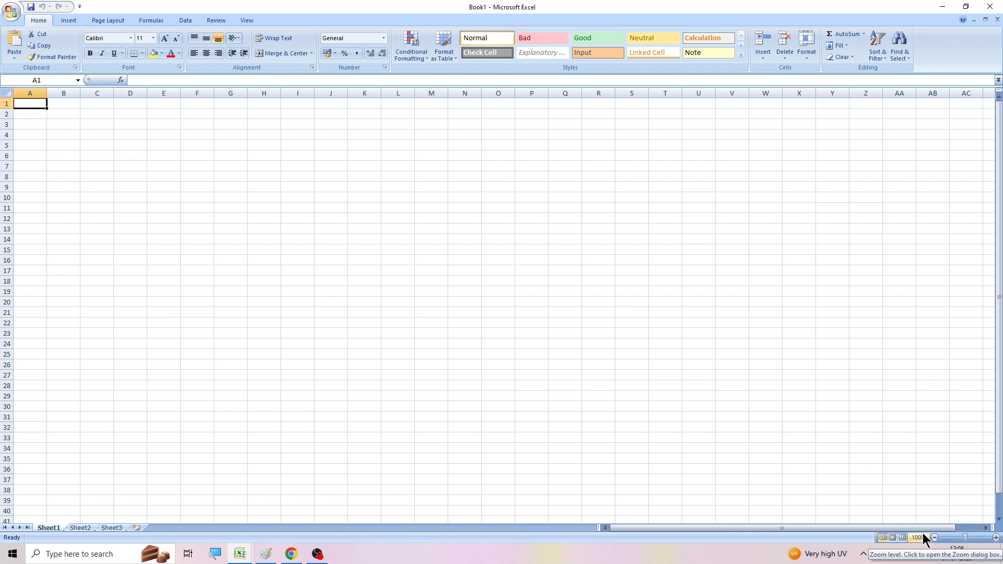
Apply all borders to the range A1:J14 of the blank sheet
{"action": "left_click", "coordinate": [994, 538]}
{"action": "left_click", "coordinate": [995, 538]}
{"action": "left_click", "coordinate": [995, 538]}
{"action": "left_click", "coordinate": [995, 538]}
{"action": "left_click", "coordinate": [994, 538]}
{"action": "left_click", "coordinate": [994, 538]}
{"action": "left_click", "coordinate": [995, 539]}
{"action": "left_click", "coordinate": [995, 538]}
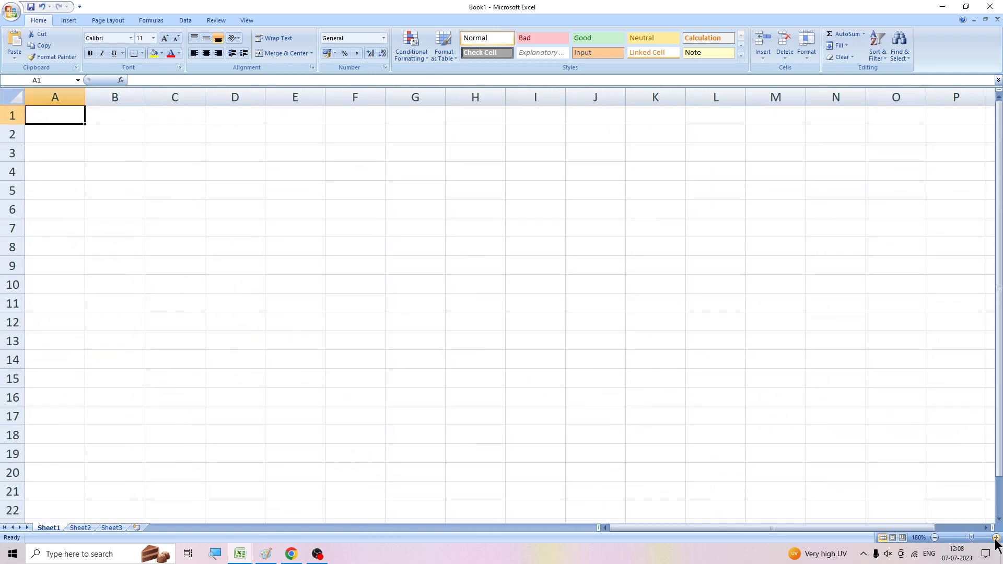
{"action": "left_click", "coordinate": [994, 538]}
{"action": "left_click", "coordinate": [994, 538]}
{"action": "left_click", "coordinate": [995, 538]}
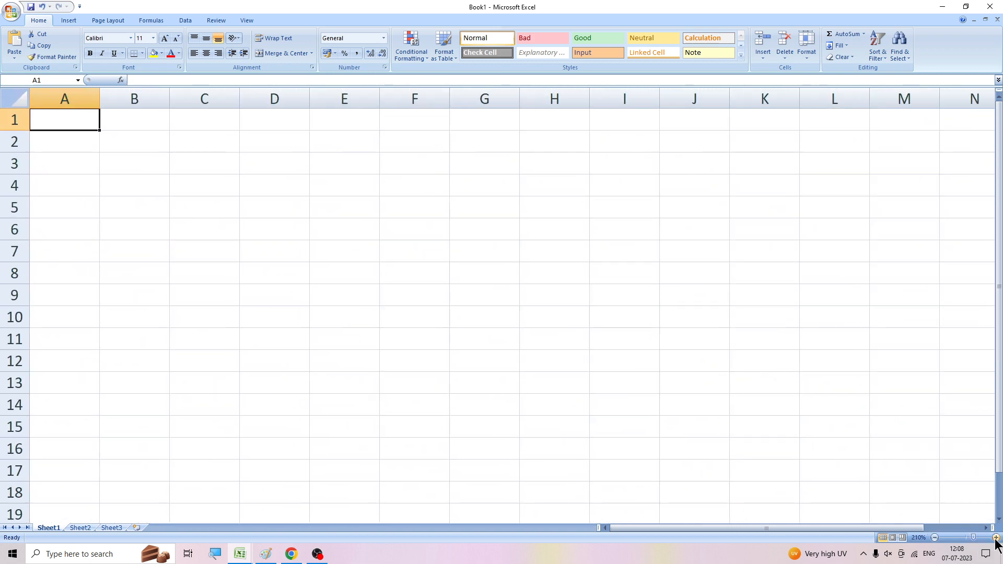
{"action": "left_click", "coordinate": [934, 538]}
{"action": "left_click", "coordinate": [934, 538]}
{"action": "left_click", "coordinate": [935, 538]}
{"action": "left_click", "coordinate": [934, 538]}
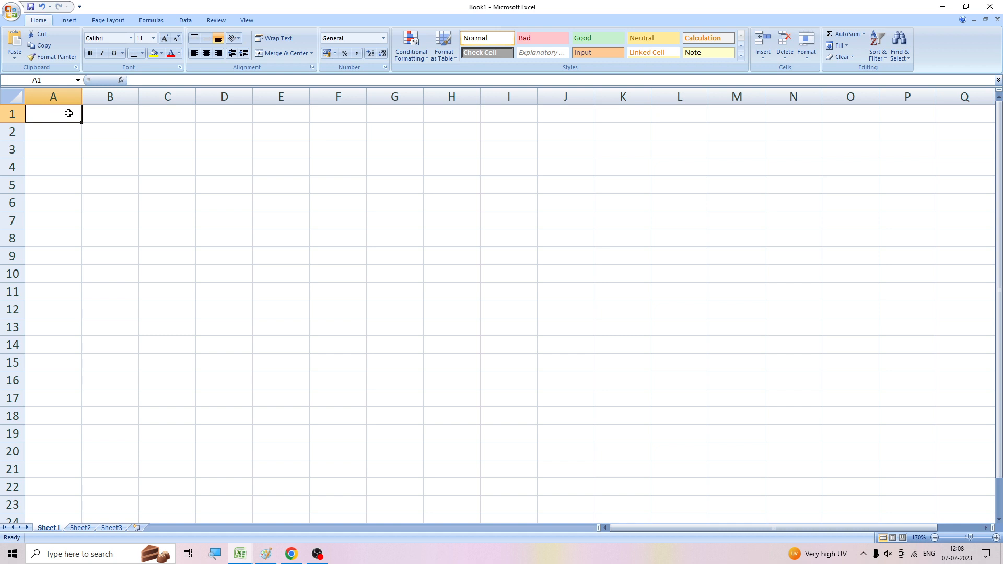
{"action": "left_click_drag", "start_coordinate": [68, 113], "coordinate": [575, 354]}
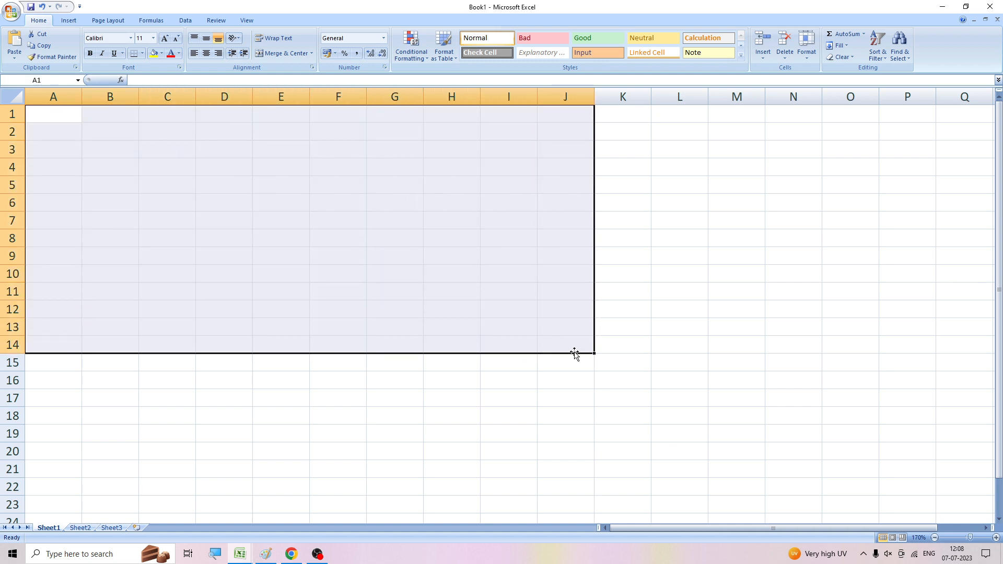
{"action": "left_click", "coordinate": [142, 53]}
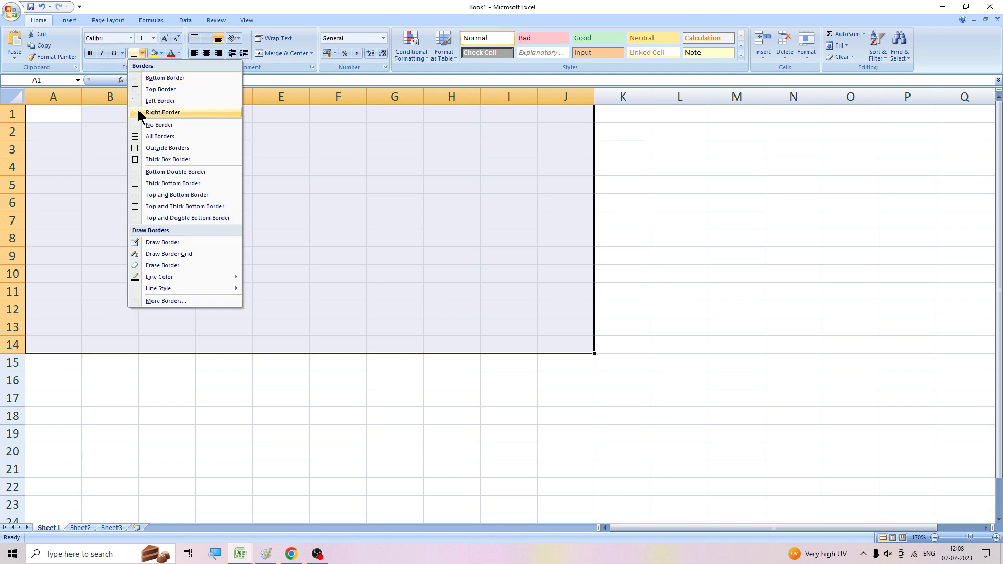
{"action": "left_click", "coordinate": [152, 137]}
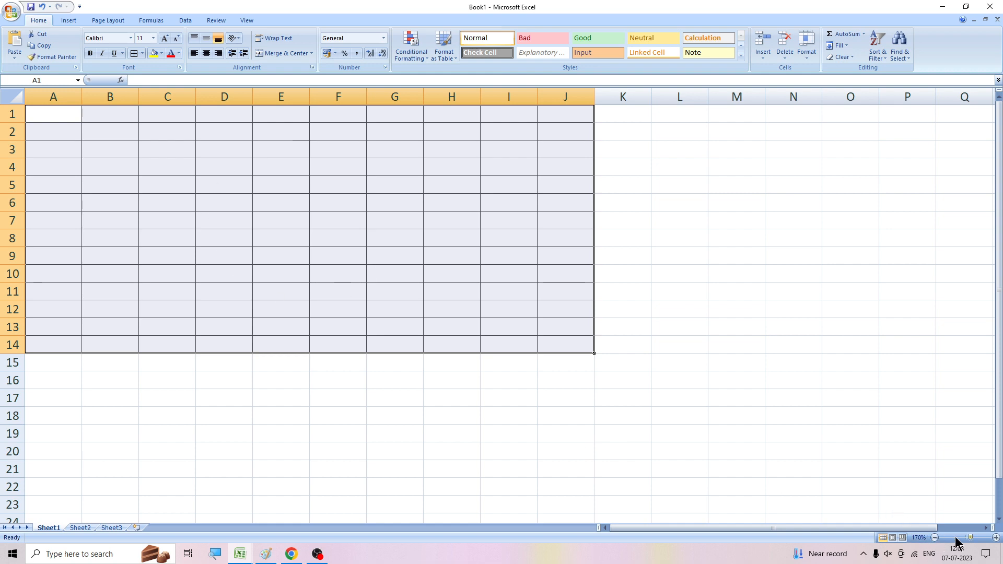
Enter the headers Sr.No, Name and Roll No. in cells A1 to C1
{"action": "left_click", "coordinate": [996, 538]}
{"action": "left_click", "coordinate": [996, 538]}
{"action": "left_click", "coordinate": [997, 538]}
{"action": "left_click", "coordinate": [996, 538]}
{"action": "left_click", "coordinate": [996, 538]}
{"action": "left_click", "coordinate": [996, 538]}
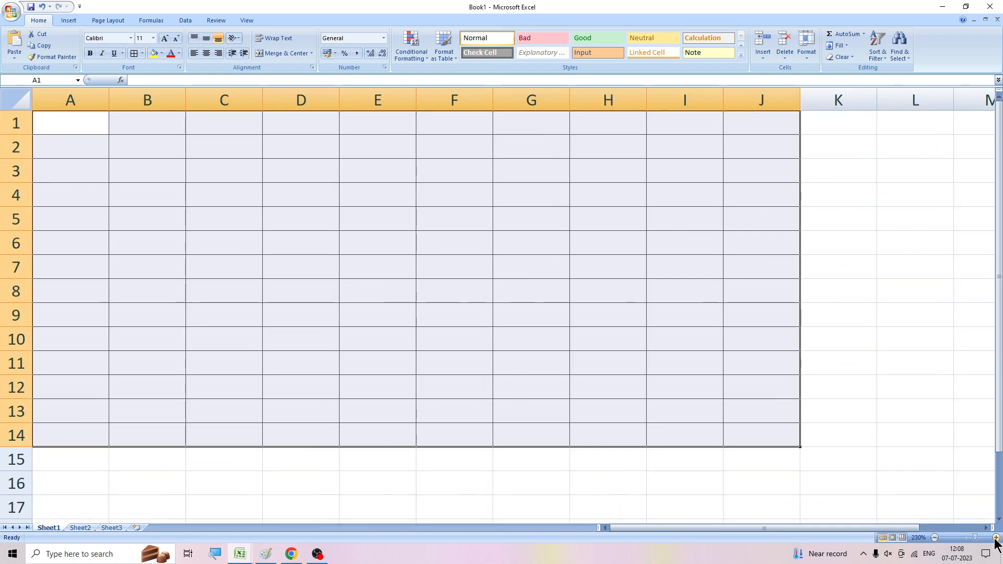
{"action": "left_click", "coordinate": [997, 538]}
{"action": "left_click", "coordinate": [996, 538]}
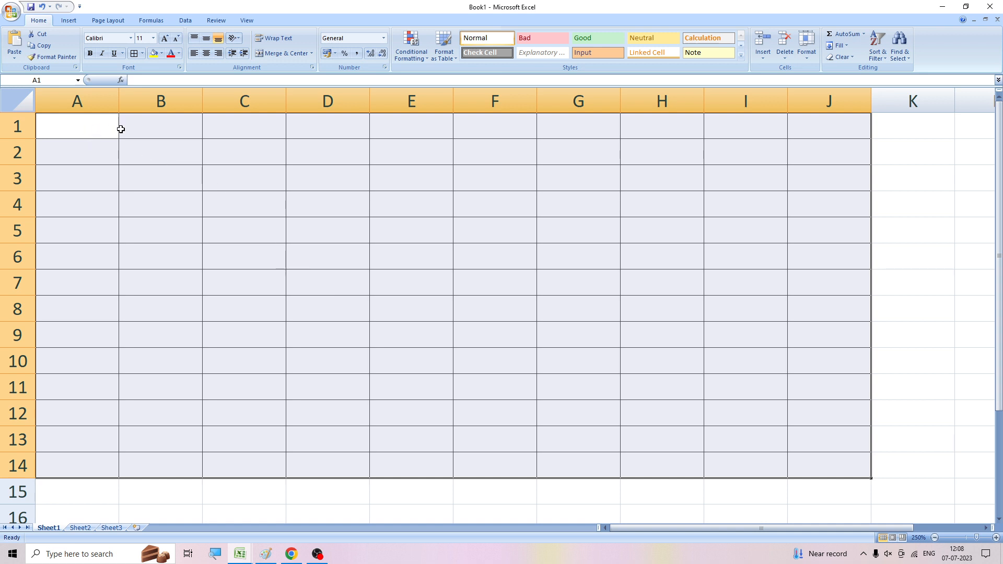
{"action": "left_click", "coordinate": [104, 131]}
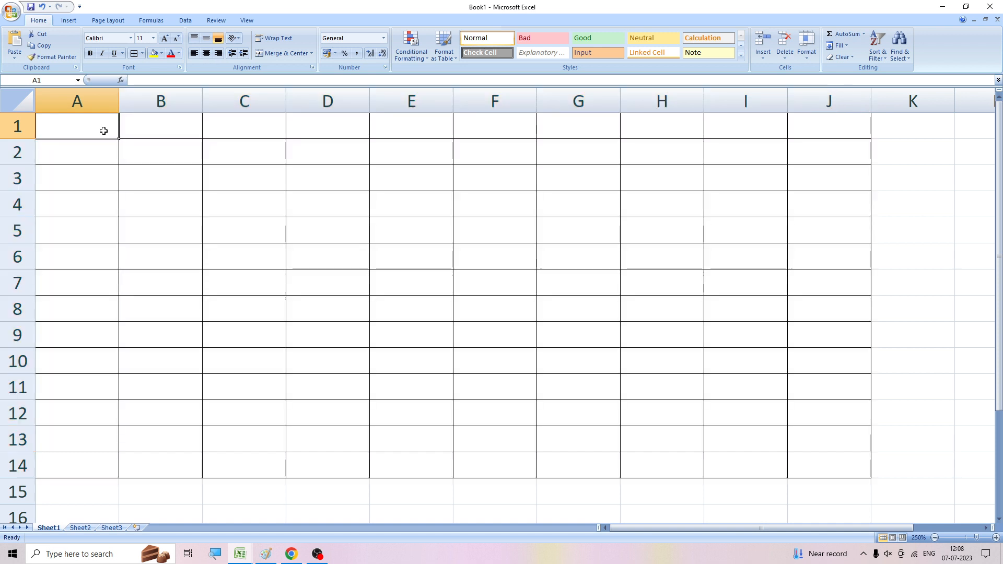
{"action": "type", "text": "Sr."}
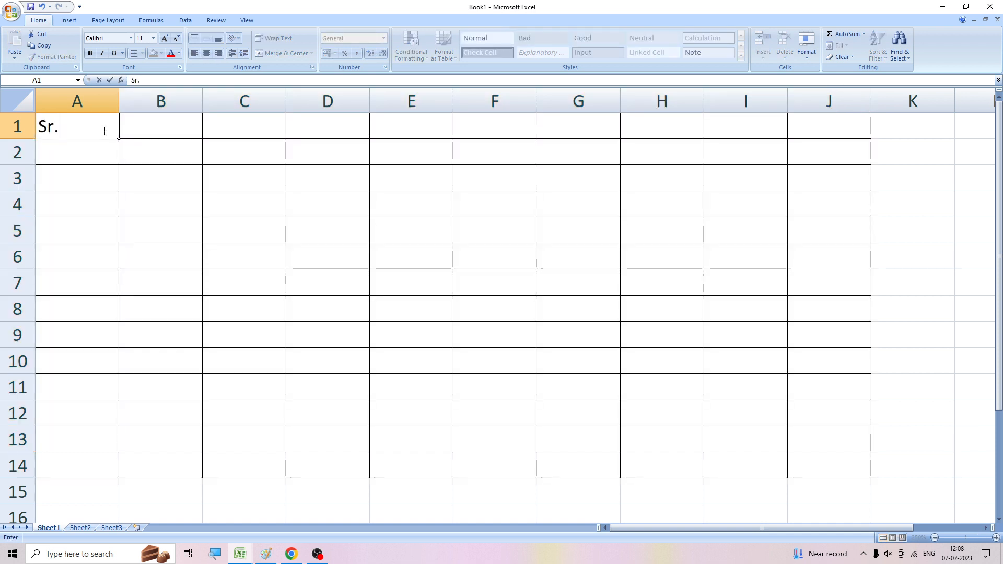
{"action": "type", "text": "nO"}
{"action": "key", "text": "BackSpace"}
{"action": "key", "text": "BackSpace"}
{"action": "type", "text": "No."}
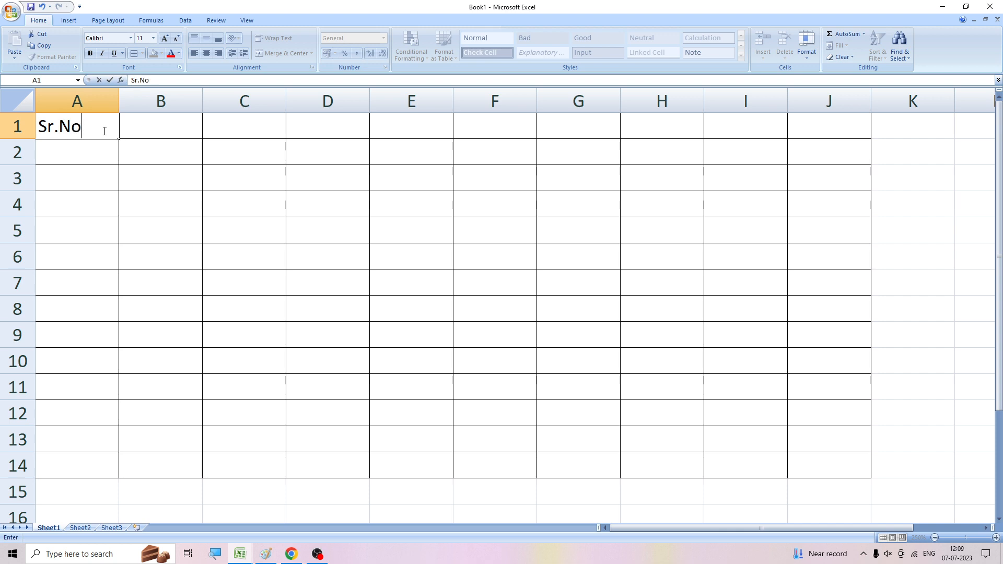
{"action": "key", "text": "Tab"}
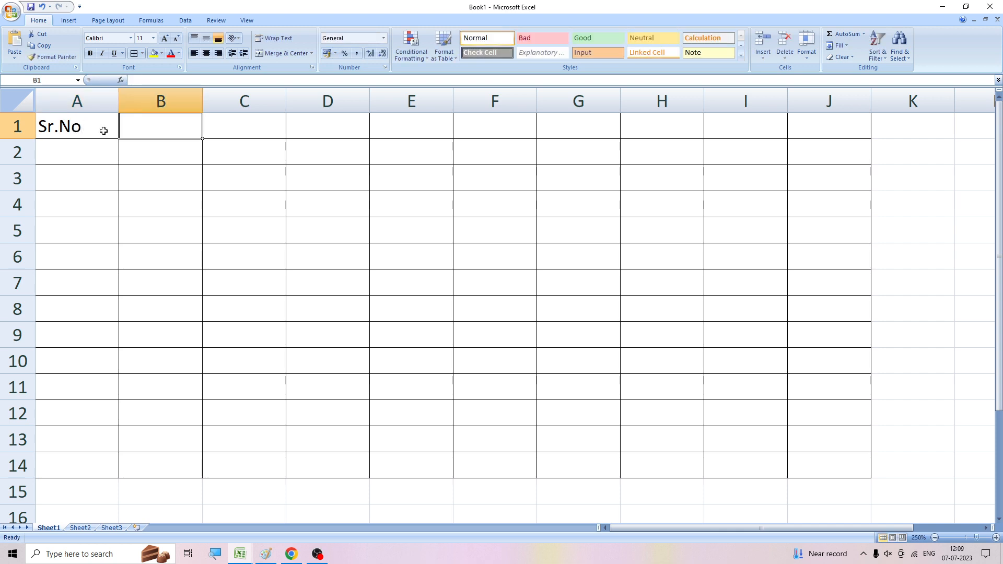
{"action": "type", "text": "Name"}
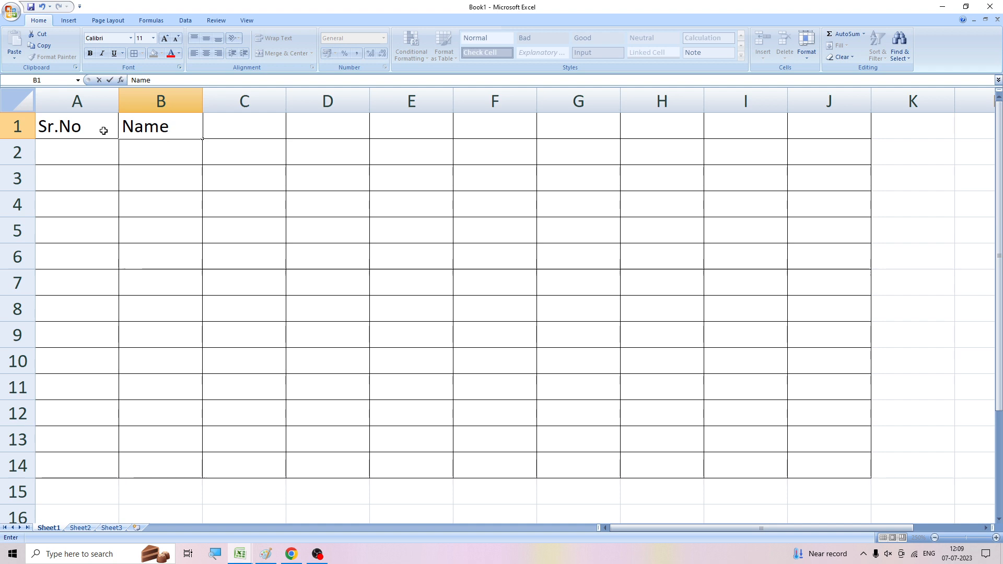
{"action": "key", "text": "Tab"}
{"action": "type", "text": "Roll"}
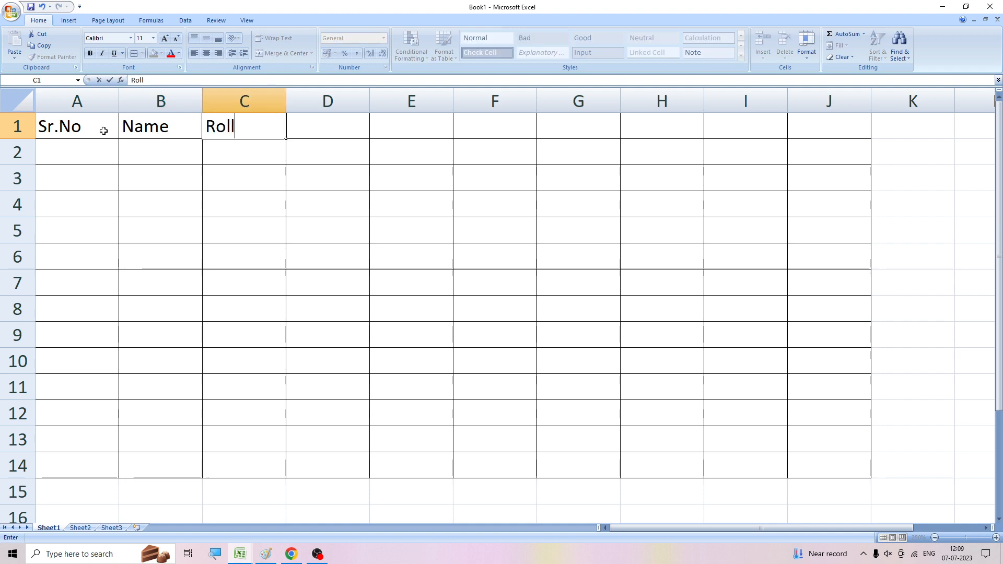
{"action": "type", "text": " No."}
{"action": "key", "text": "Tab"}
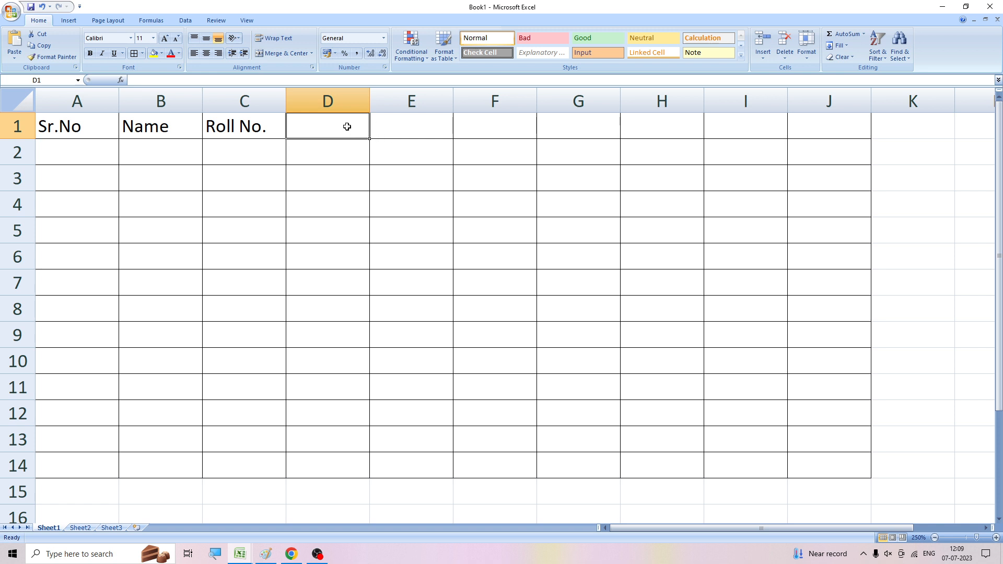
Merge and center cells D1:H1 and enter the heading Subject in the merged cell
{"action": "left_click_drag", "start_coordinate": [362, 127], "coordinate": [632, 125]}
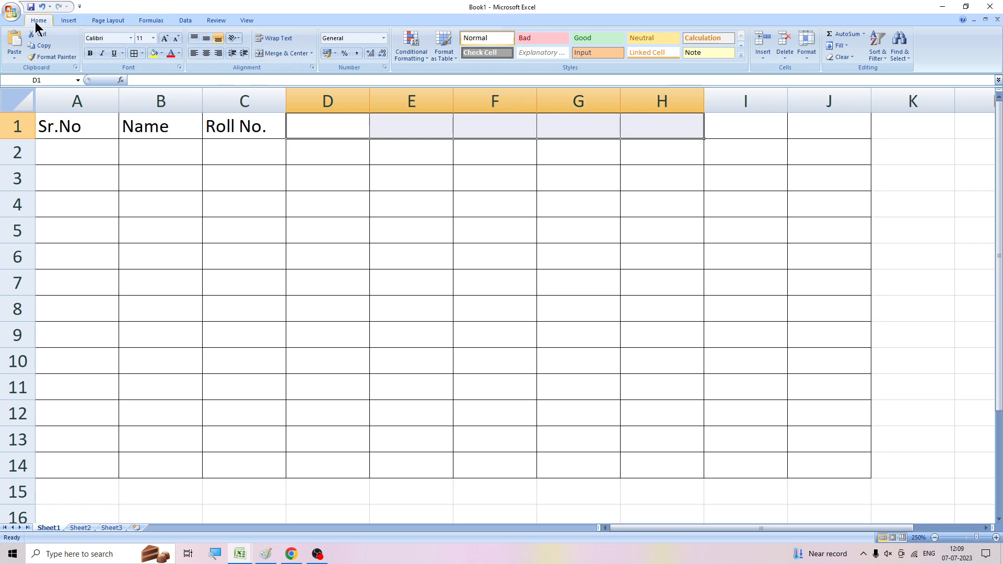
{"action": "left_click", "coordinate": [301, 53]}
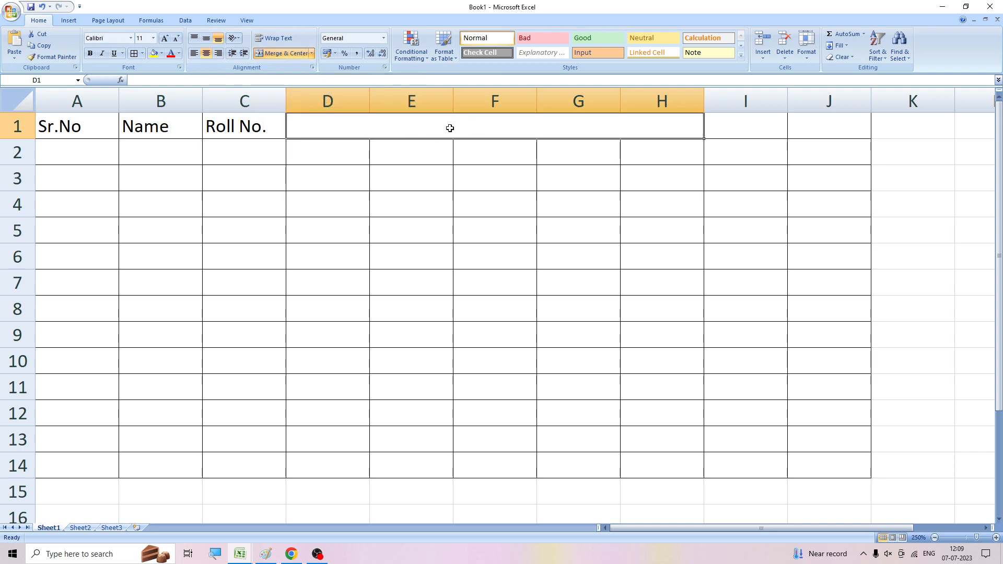
{"action": "left_click", "coordinate": [450, 194]}
{"action": "left_click", "coordinate": [437, 124]}
{"action": "type", "text": "Su"}
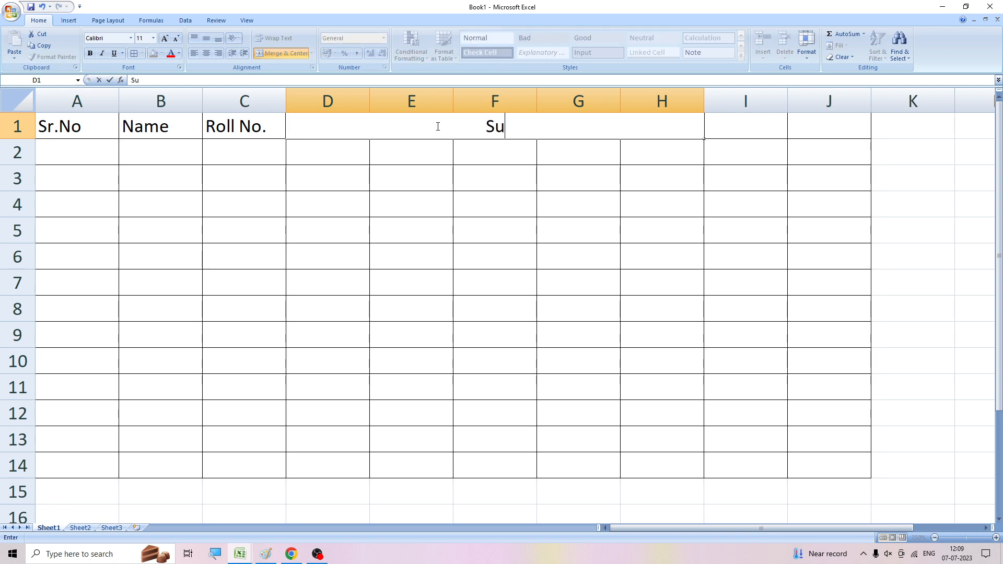
{"action": "type", "text": "bject"}
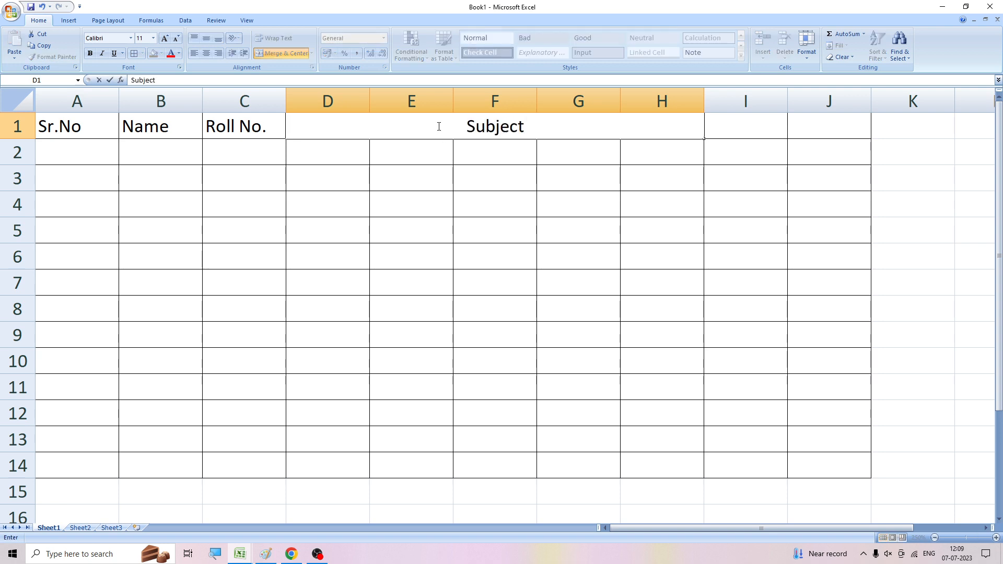
{"action": "left_click", "coordinate": [434, 185]}
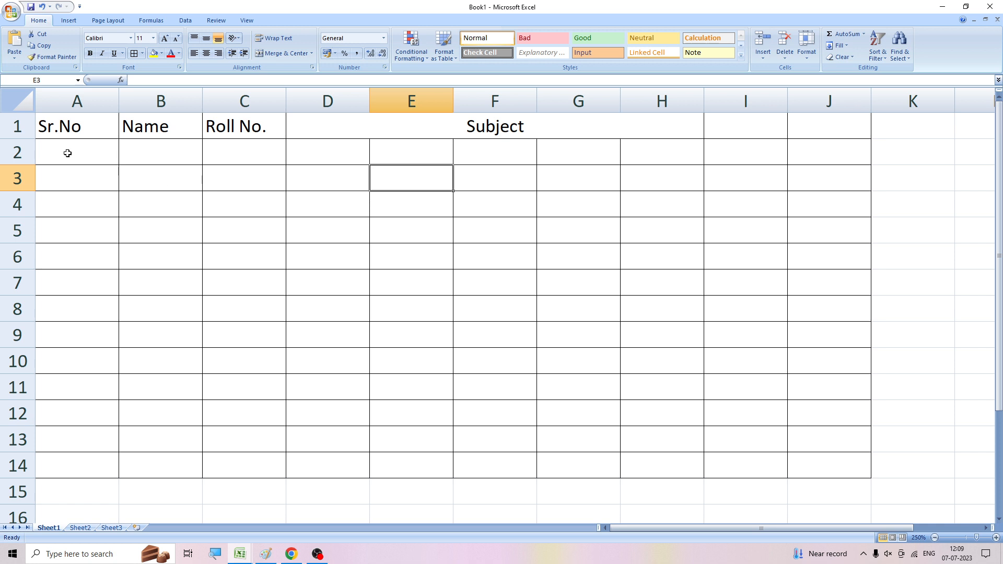
Enter the subject headers Phy, Che, Math, Bio and Hindi in cells D2 to H2
{"action": "left_click", "coordinate": [327, 156]}
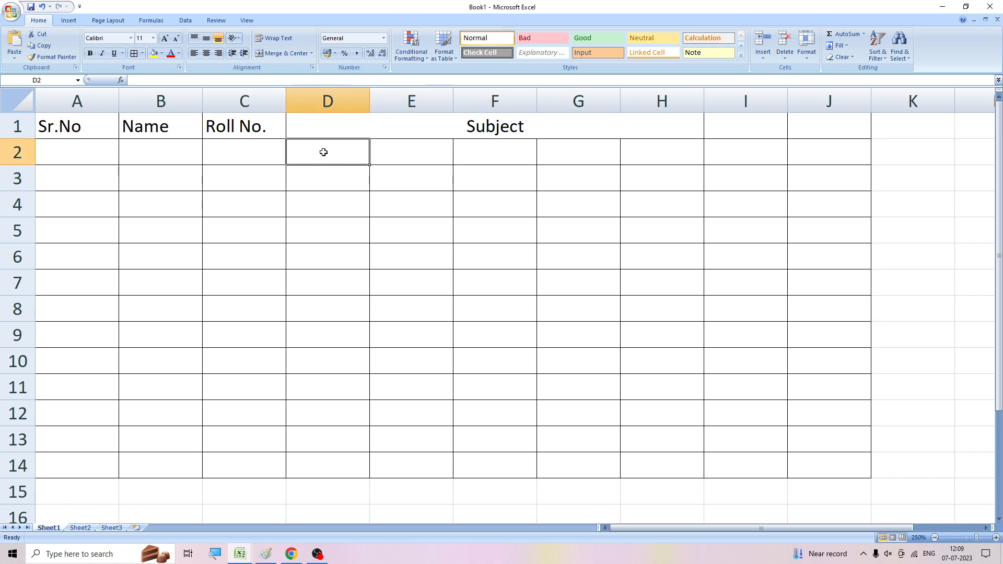
{"action": "type", "text": "Phy"}
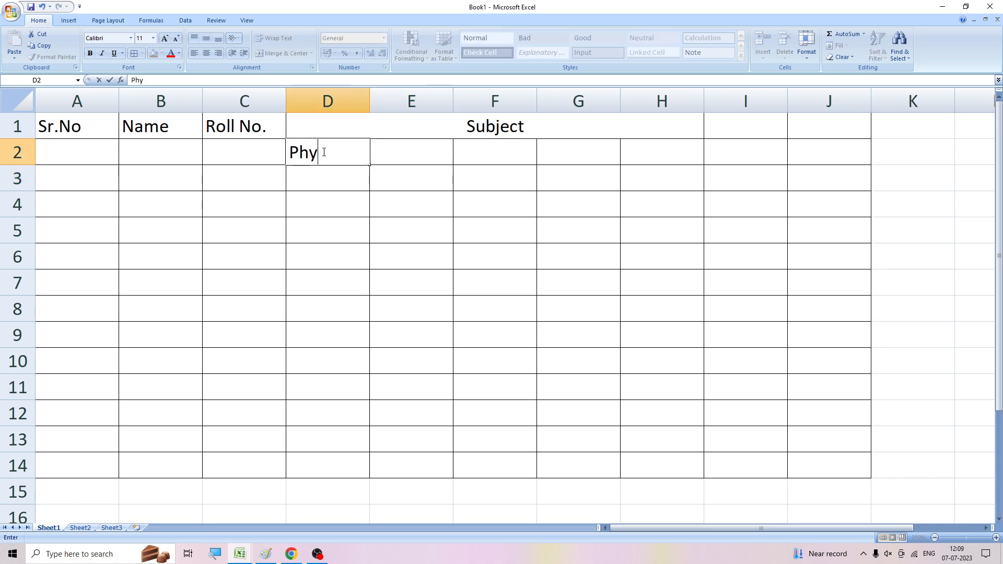
{"action": "key", "text": "Tab"}
{"action": "type", "text": "Che"}
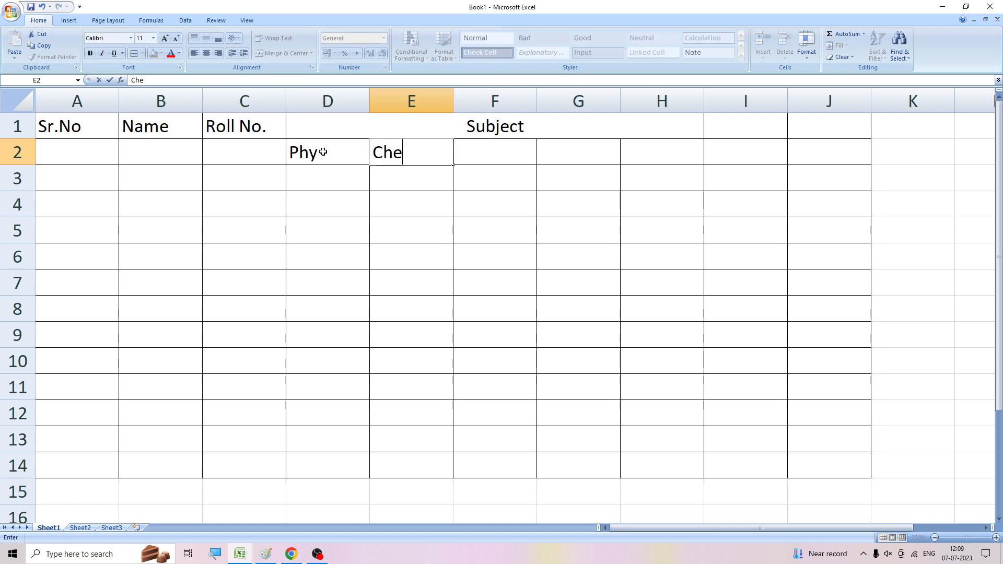
{"action": "key", "text": "Tab"}
{"action": "type", "text": "Math"}
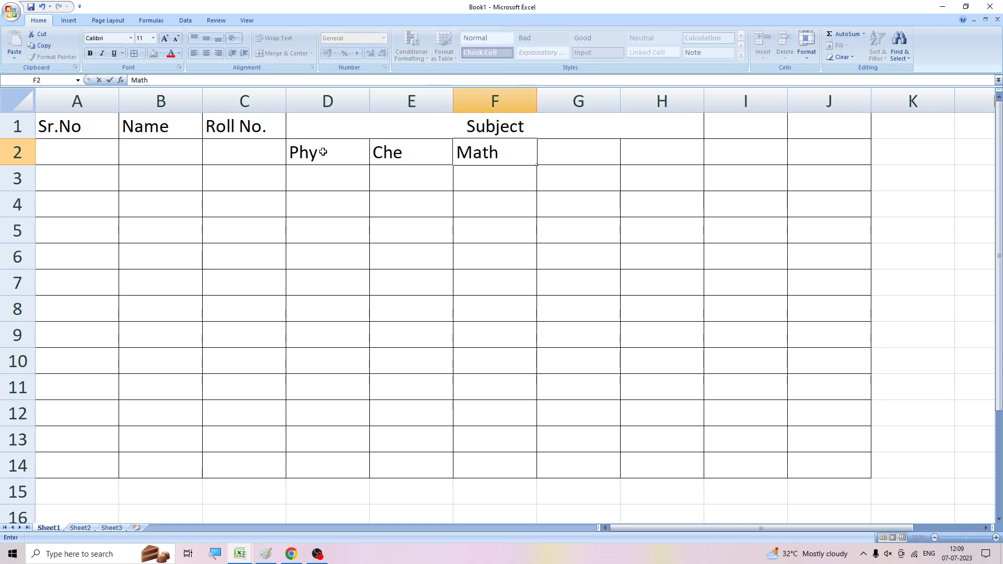
{"action": "left_click", "coordinate": [557, 153]}
{"action": "type", "text": "Bio"}
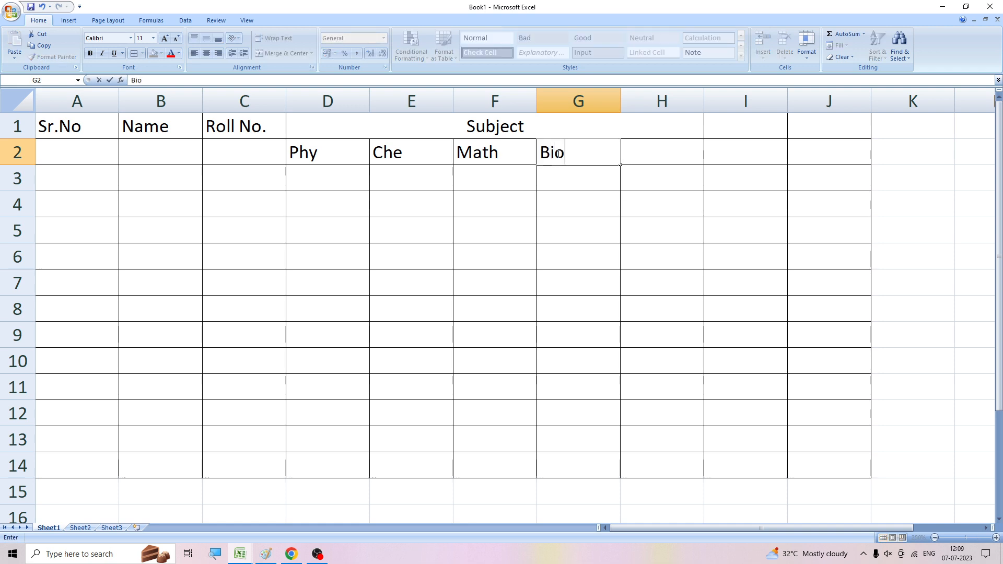
{"action": "key", "text": "Tab"}
{"action": "type", "text": "Hindi"}
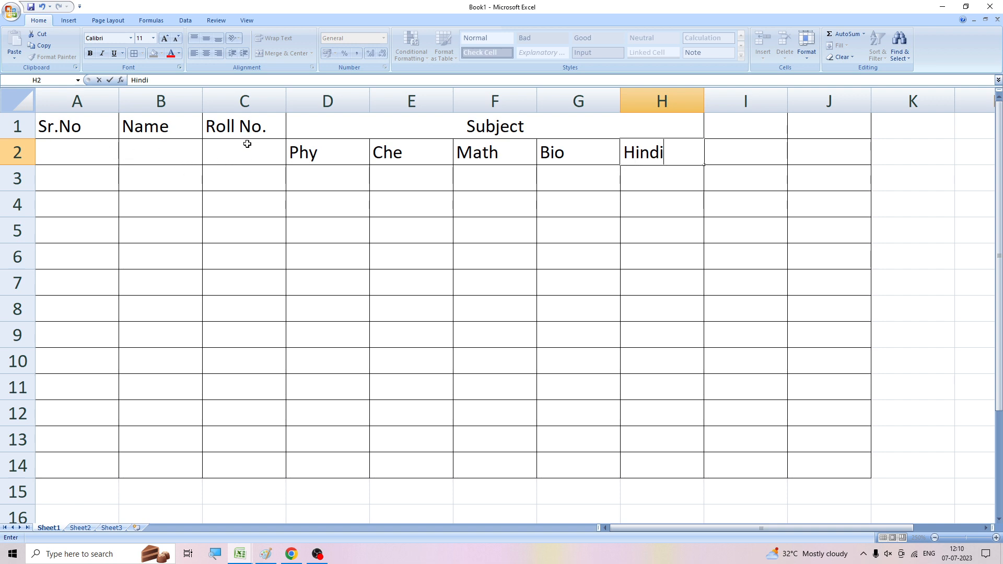
Merge and center the Sr.No header across A1:A2 and align it vertically to the middle
{"action": "left_click", "coordinate": [75, 130]}
{"action": "left_click_drag", "start_coordinate": [75, 130], "coordinate": [74, 145]}
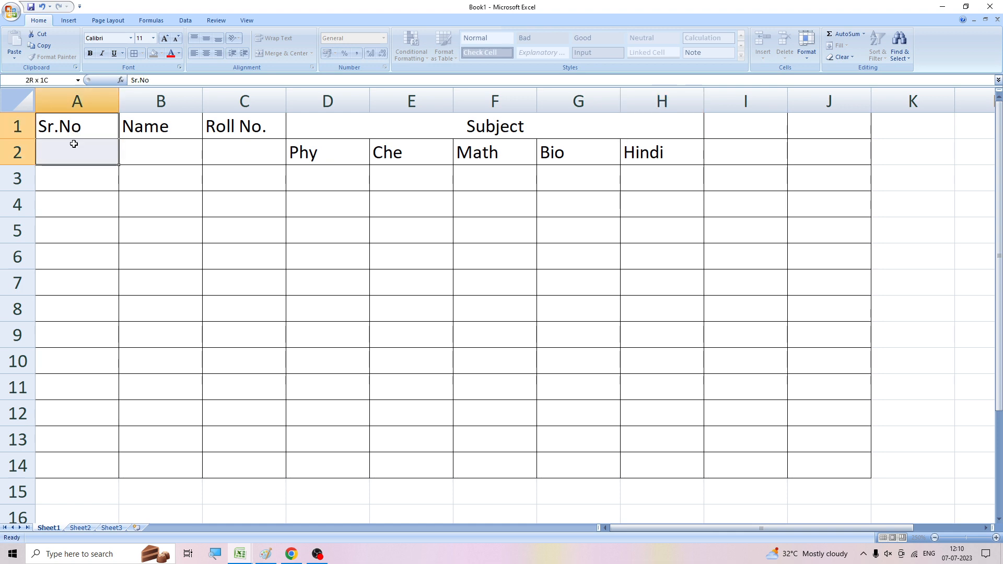
{"action": "left_click", "coordinate": [278, 53]}
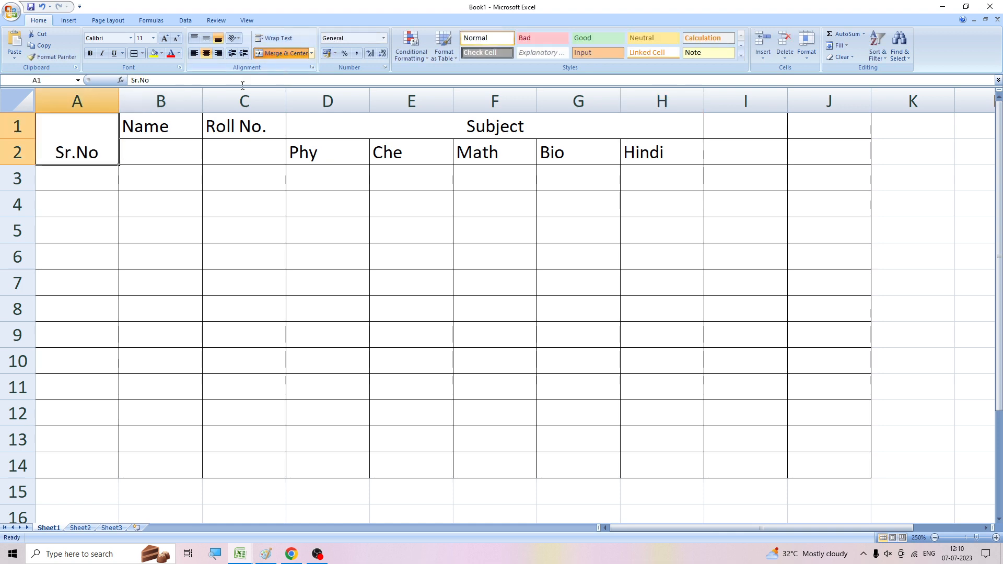
{"action": "left_click", "coordinate": [205, 40]}
Merge and center the Name header across B1:B2 and the Roll No. header across C1:C2, both aligned vertically to the middle
{"action": "left_click", "coordinate": [149, 126]}
{"action": "left_click_drag", "start_coordinate": [150, 126], "coordinate": [151, 142]}
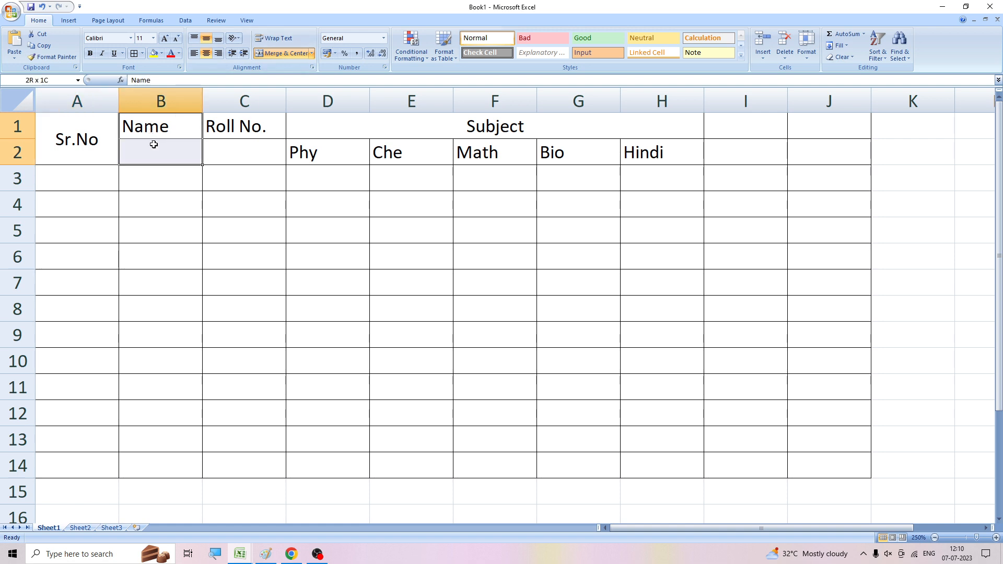
{"action": "left_click", "coordinate": [277, 55]}
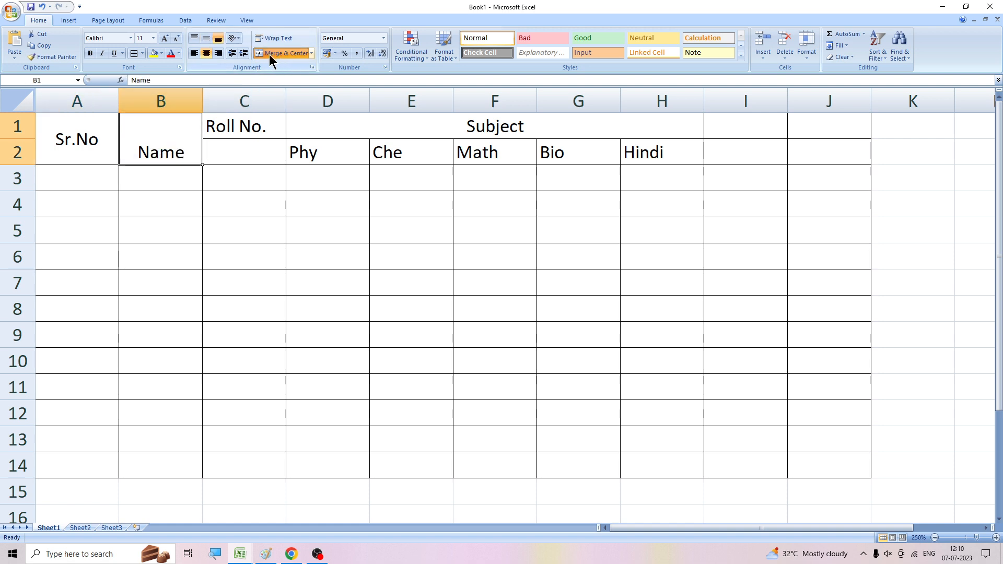
{"action": "left_click", "coordinate": [206, 37]}
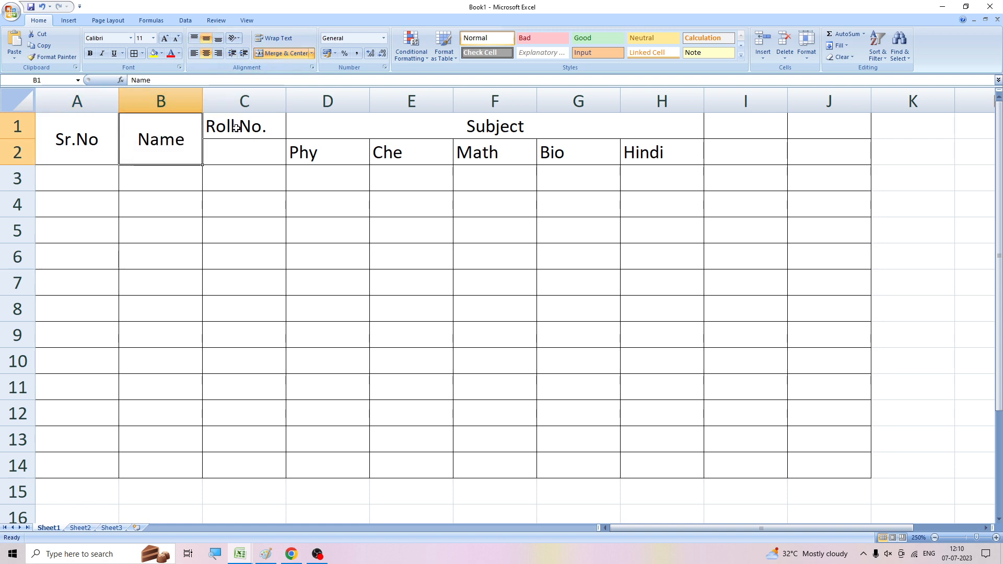
{"action": "left_click_drag", "start_coordinate": [242, 126], "coordinate": [236, 144]}
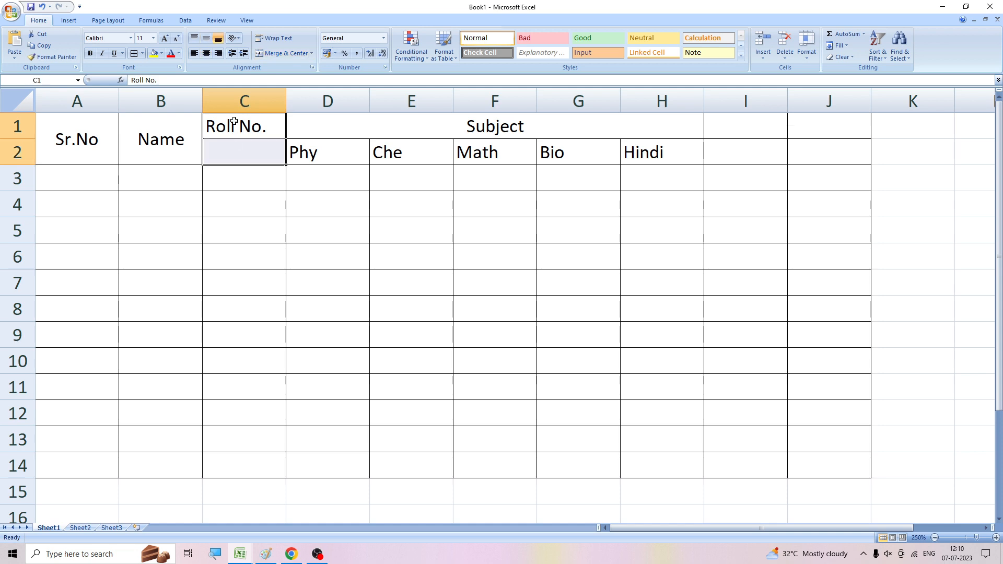
{"action": "left_click", "coordinate": [274, 53]}
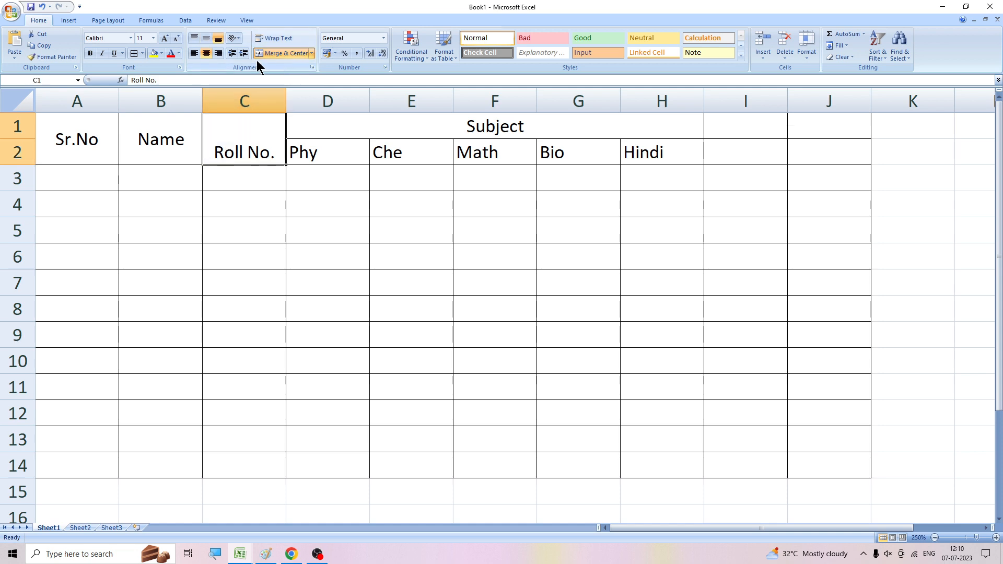
{"action": "left_click", "coordinate": [206, 37]}
{"action": "left_click", "coordinate": [304, 220]}
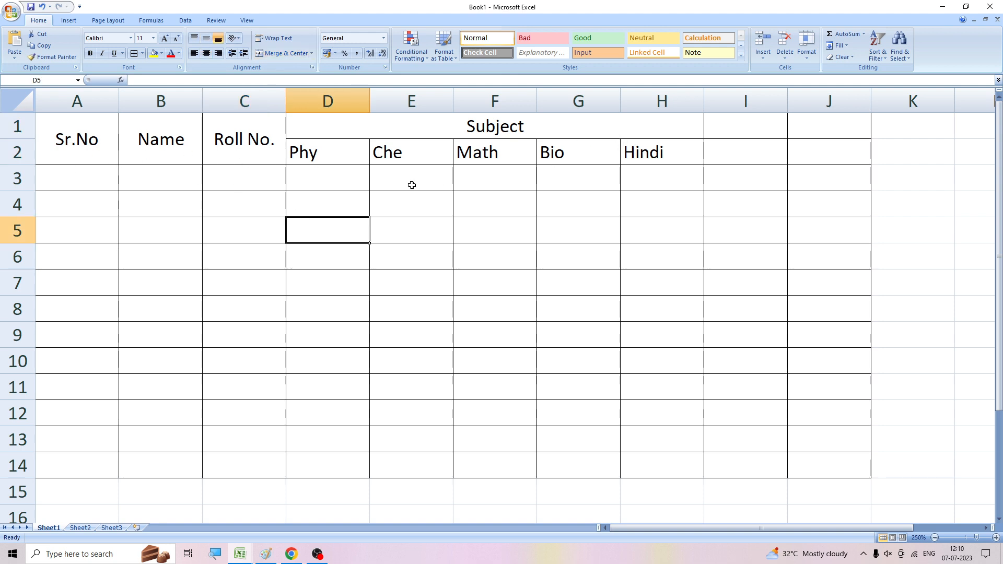
Enter serial numbers 1 and 2 in A3 and A4 and fill the series down to 10 in A12
{"action": "left_click", "coordinate": [87, 176]}
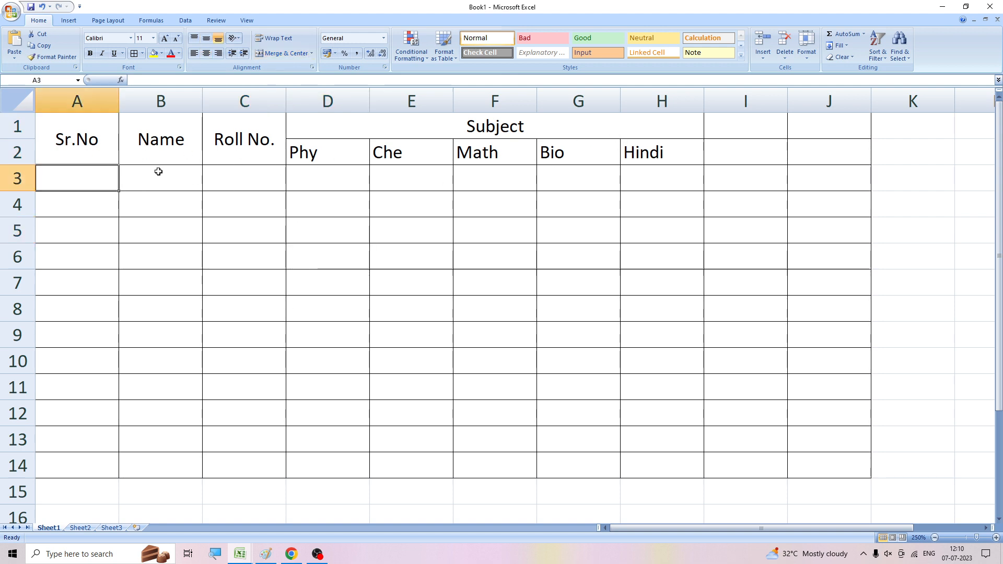
{"action": "type", "text": "1"}
{"action": "key", "text": "Return"}
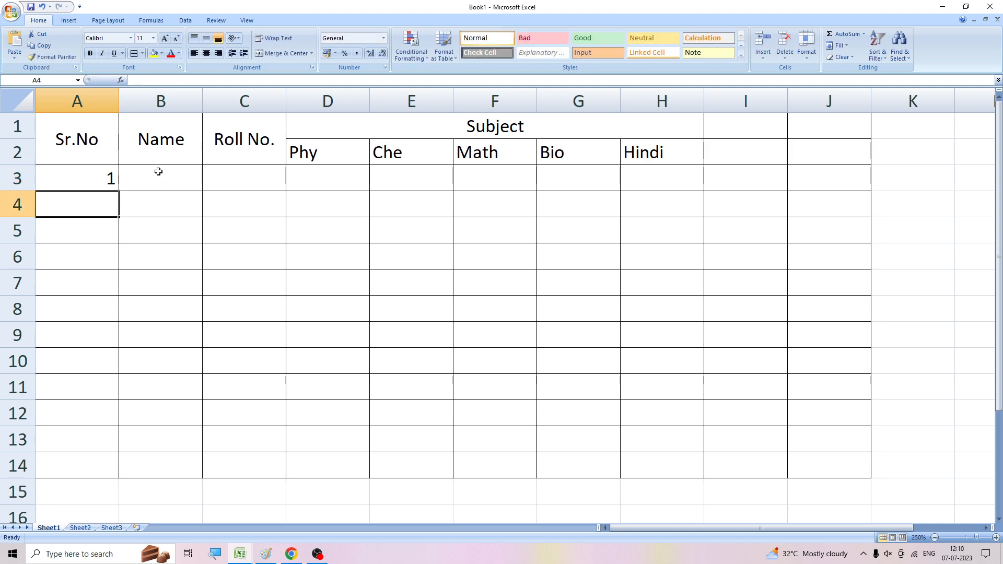
{"action": "type", "text": "2"}
{"action": "key", "text": "Return"}
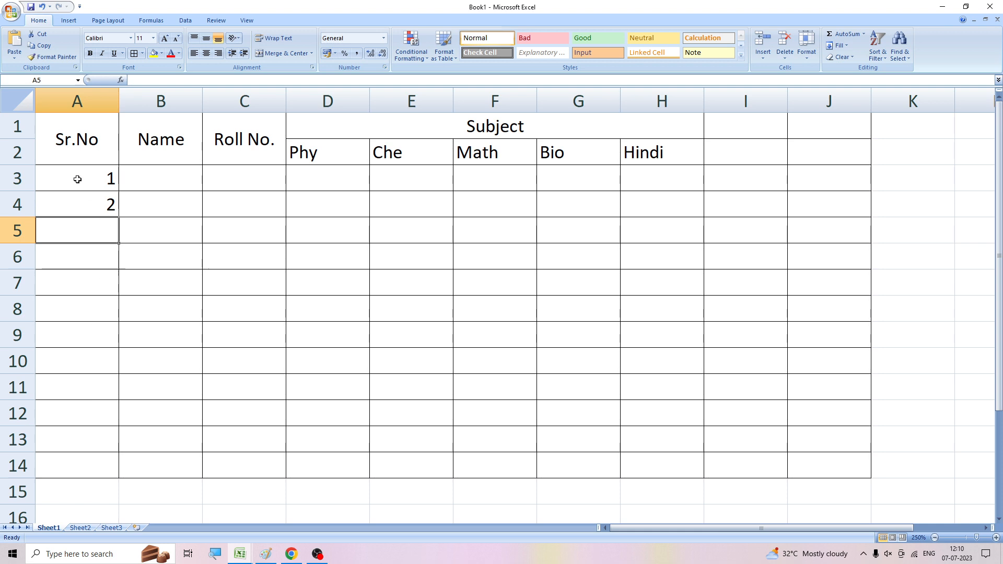
{"action": "left_click", "coordinate": [78, 179]}
{"action": "mouse_move", "coordinate": [77, 179]}
{"action": "left_mouse_down"}
{"action": "mouse_move", "coordinate": [76, 201]}
{"action": "mouse_move", "coordinate": [84, 192]}
{"action": "left_mouse_up"}
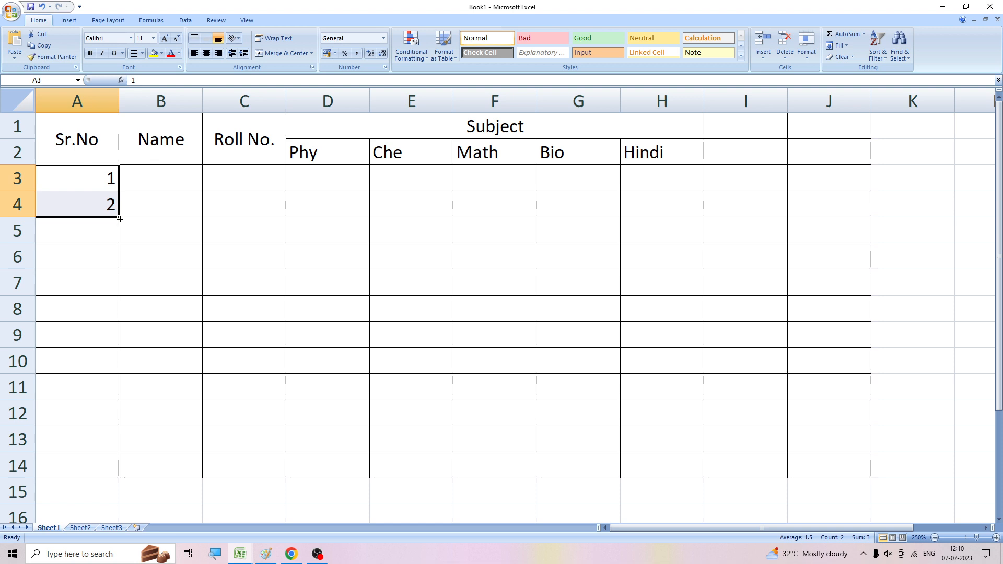
{"action": "left_click_drag", "start_coordinate": [120, 219], "coordinate": [113, 419]}
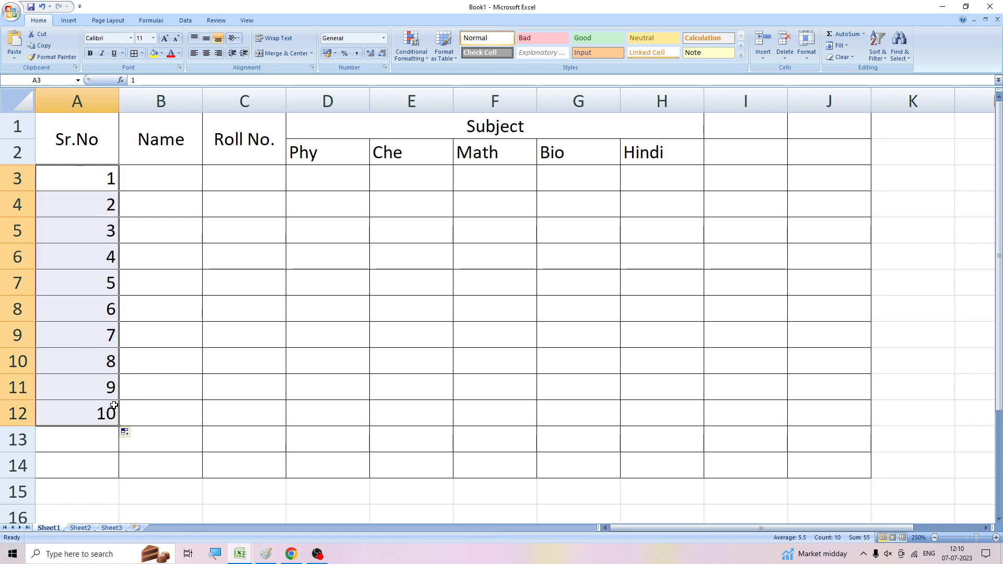
Enter the first names of the first five students in cells B3 to B7 of the Name column
{"action": "left_click", "coordinate": [155, 181]}
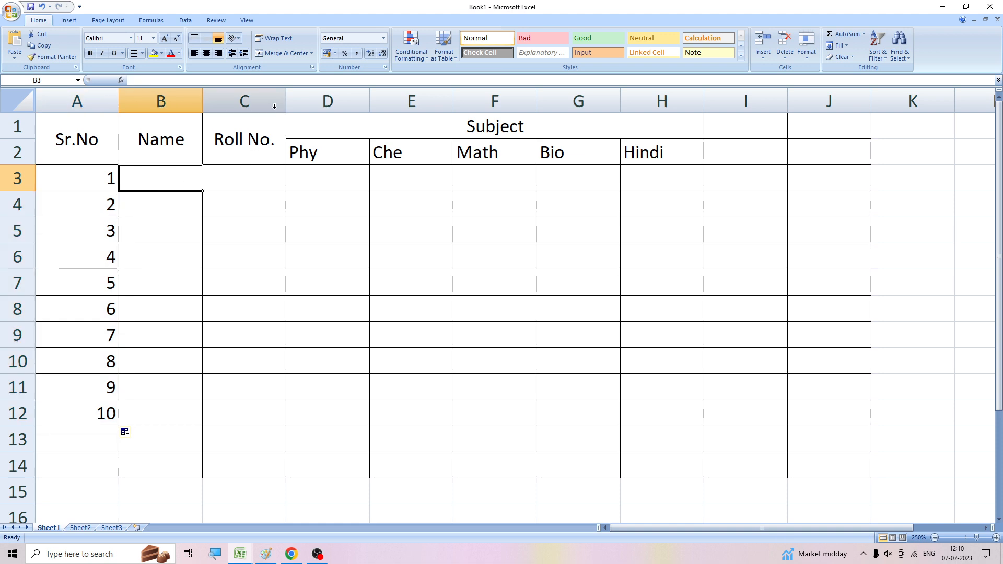
{"action": "type", "text": "Ram"}
{"action": "key", "text": "Return"}
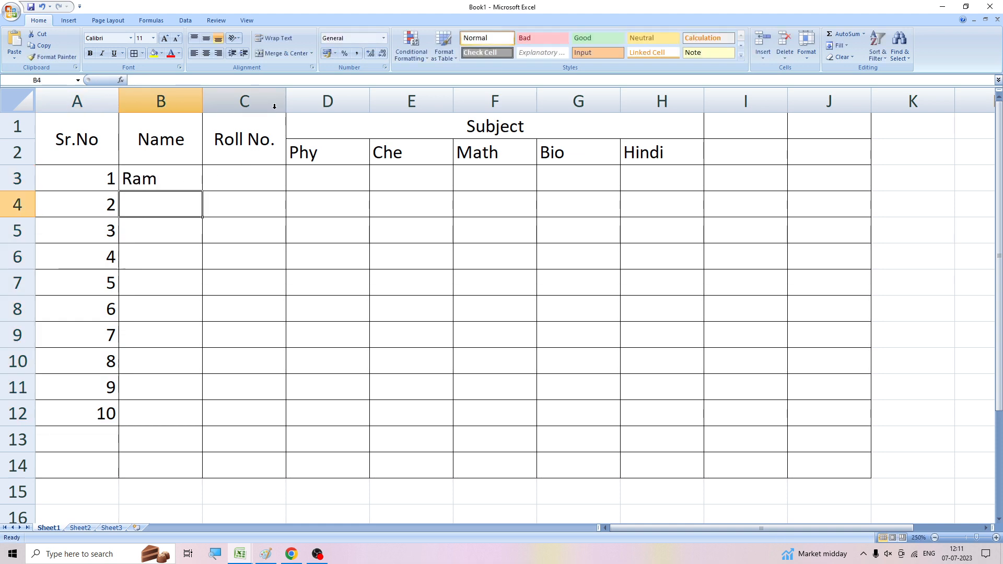
{"action": "type", "text": "Mohan"}
{"action": "key", "text": "Return"}
{"action": "type", "text": "Sohan"}
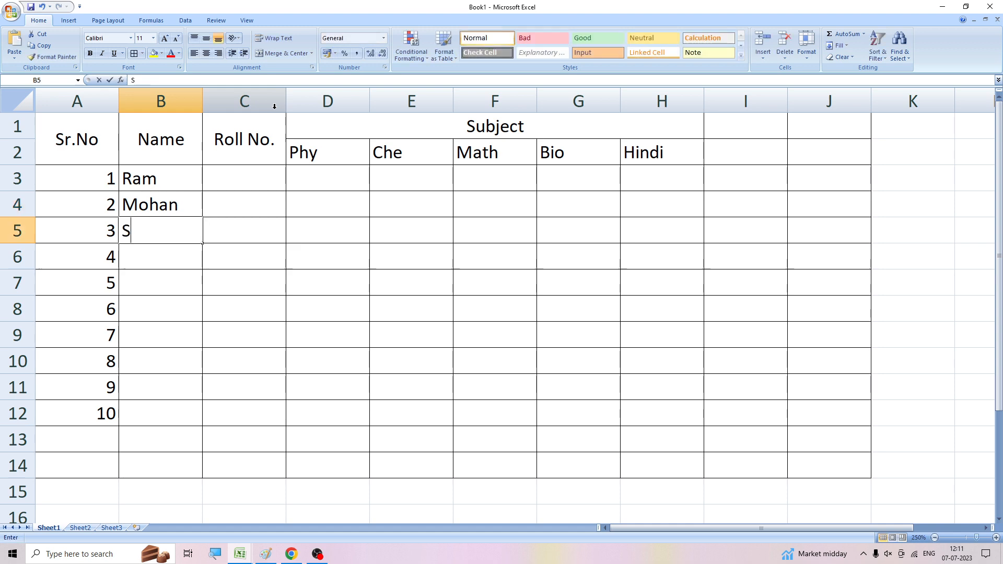
{"action": "type", "text": "Radha"}
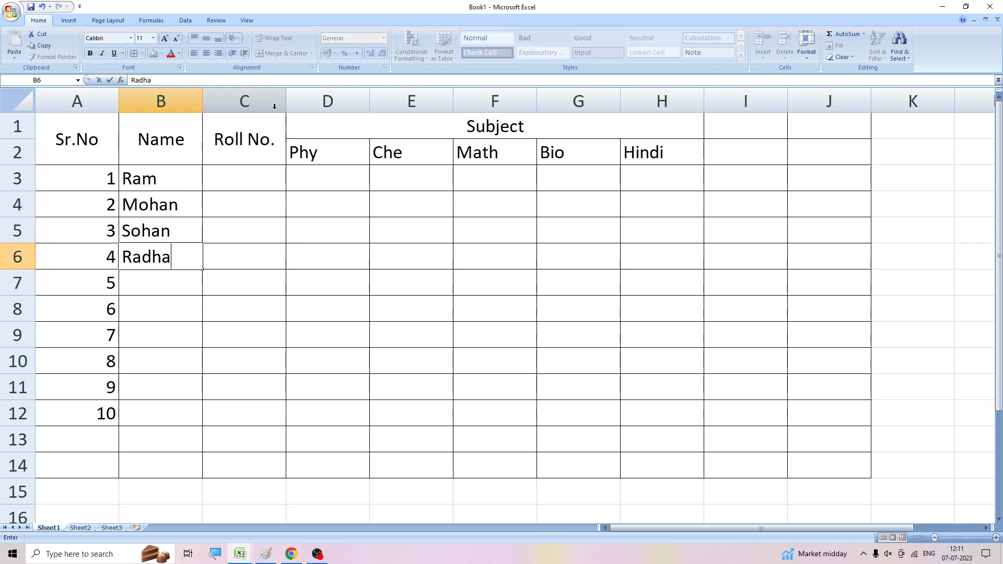
{"action": "key", "text": "Return"}
{"action": "type", "text": "Gita"}
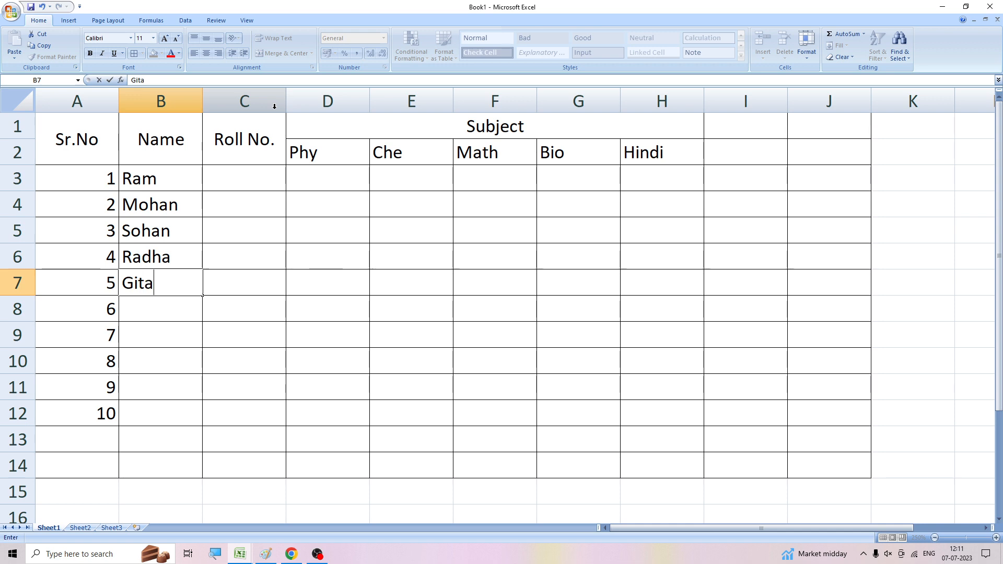
{"action": "key", "text": "Tab"}
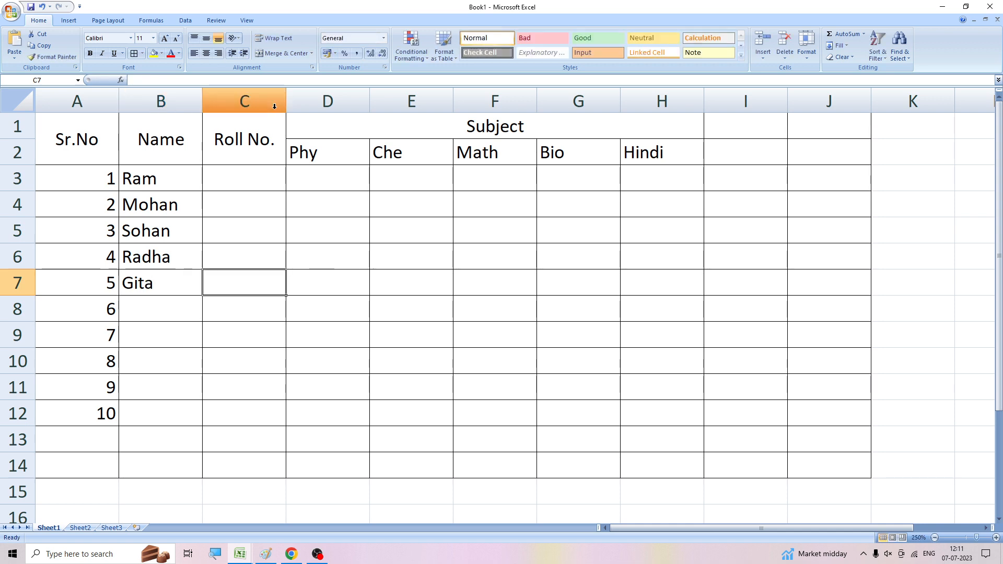
Enter the first names of the remaining five students in cells B8 to B12
{"action": "left_click", "coordinate": [153, 311]}
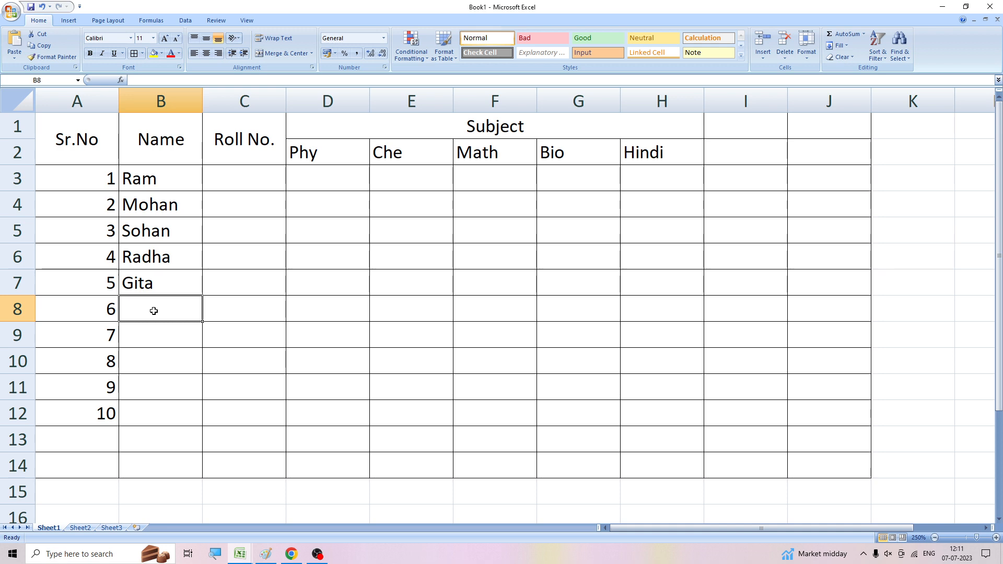
{"action": "type", "text": "Komal"}
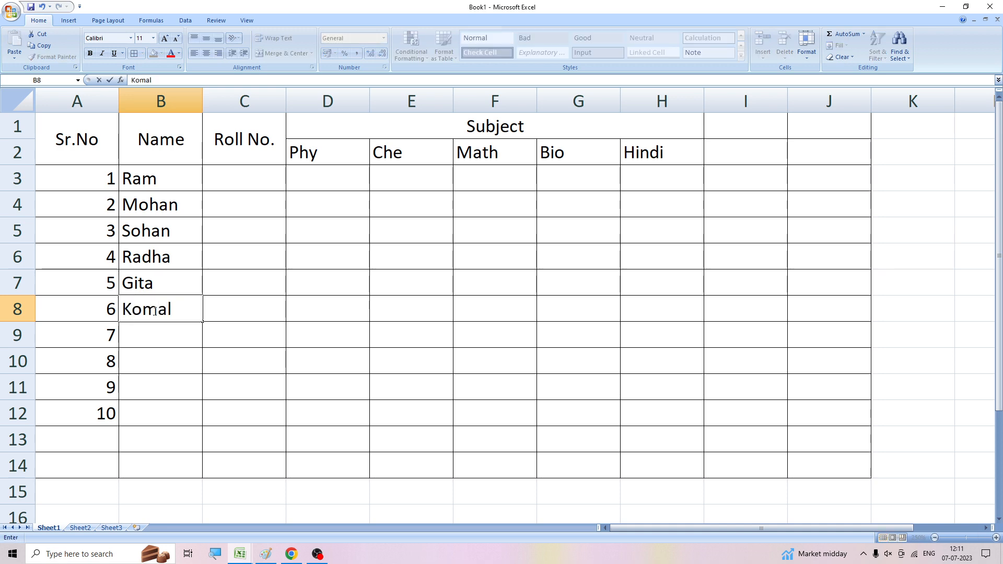
{"action": "key", "text": "Return"}
{"action": "type", "text": "Gita"}
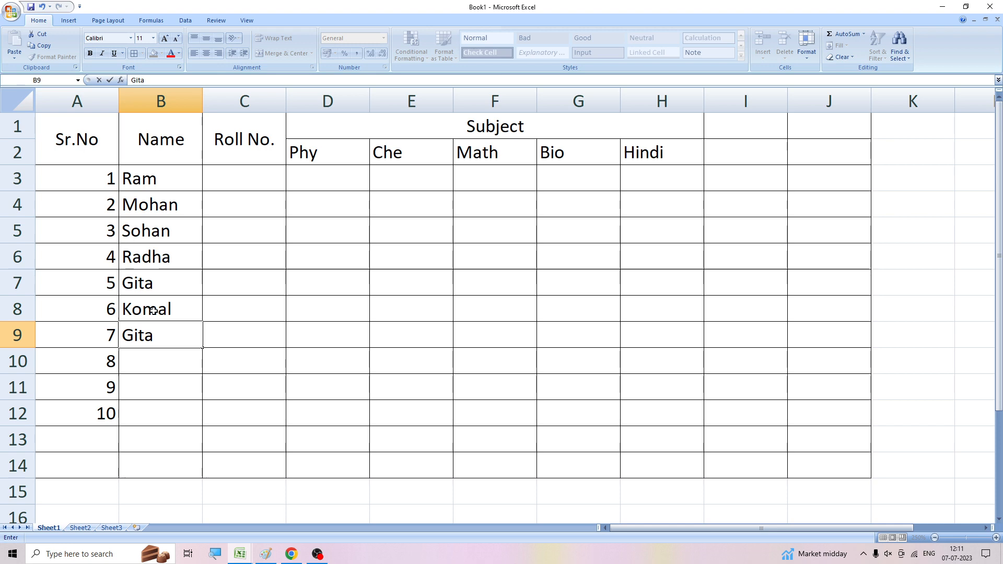
{"action": "key", "text": "Return"}
{"action": "type", "text": "Rohan"}
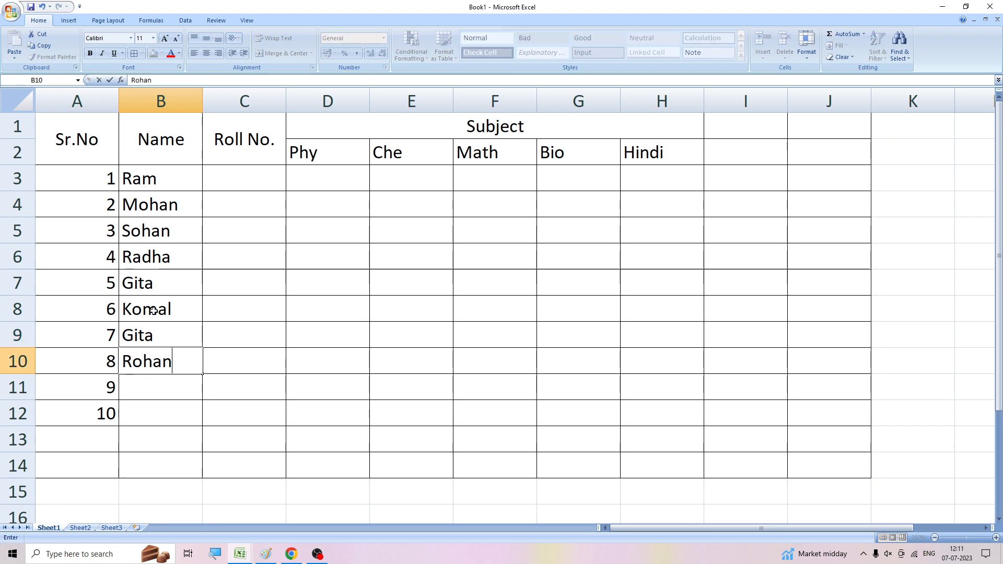
{"action": "key", "text": "Return"}
{"action": "type", "text": "Mokan"}
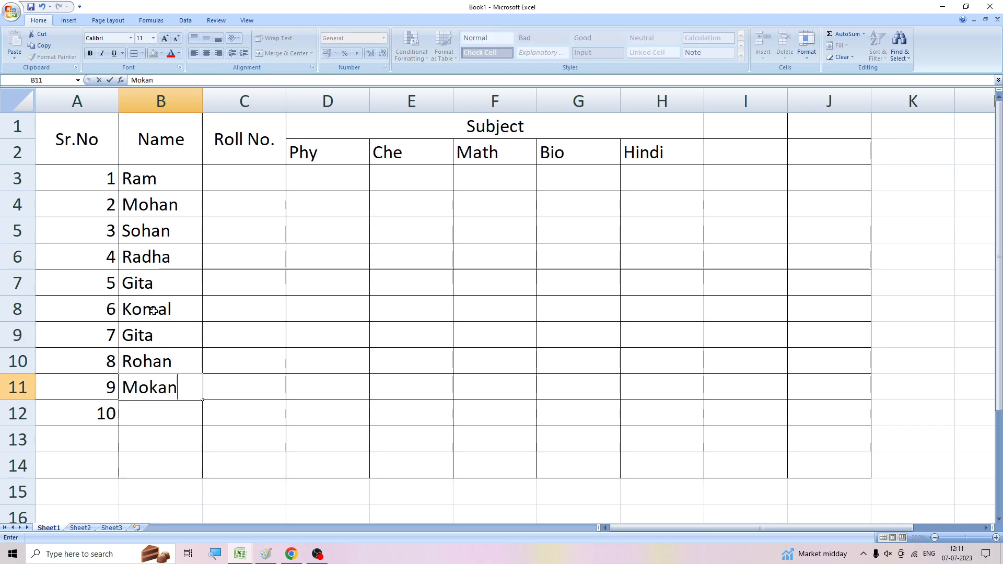
{"action": "key", "text": "BackSpace"}
{"action": "key", "text": "BackSpace"}
{"action": "key", "text": "BackSpace"}
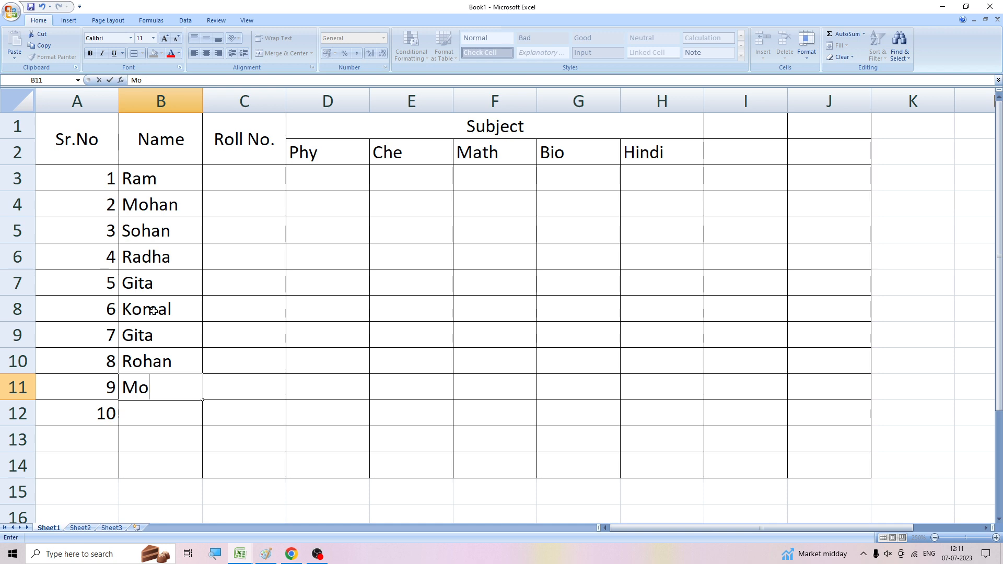
{"action": "type", "text": "mal"}
{"action": "key", "text": "Return"}
{"action": "type", "text": "Shyam"}
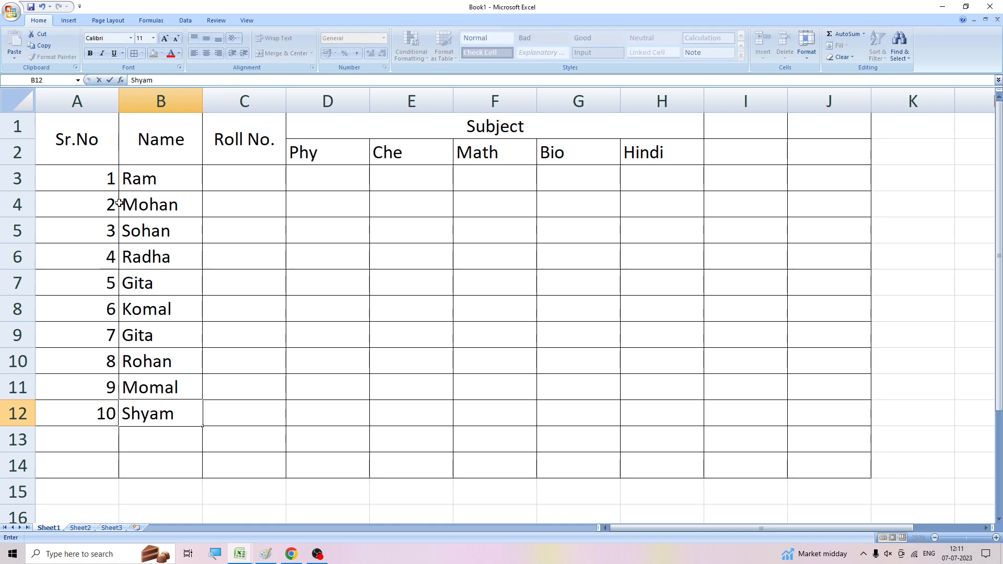
Enter two consecutive student roll numbers in C3 and C4 and fill the series down to C12
{"action": "left_click", "coordinate": [247, 174]}
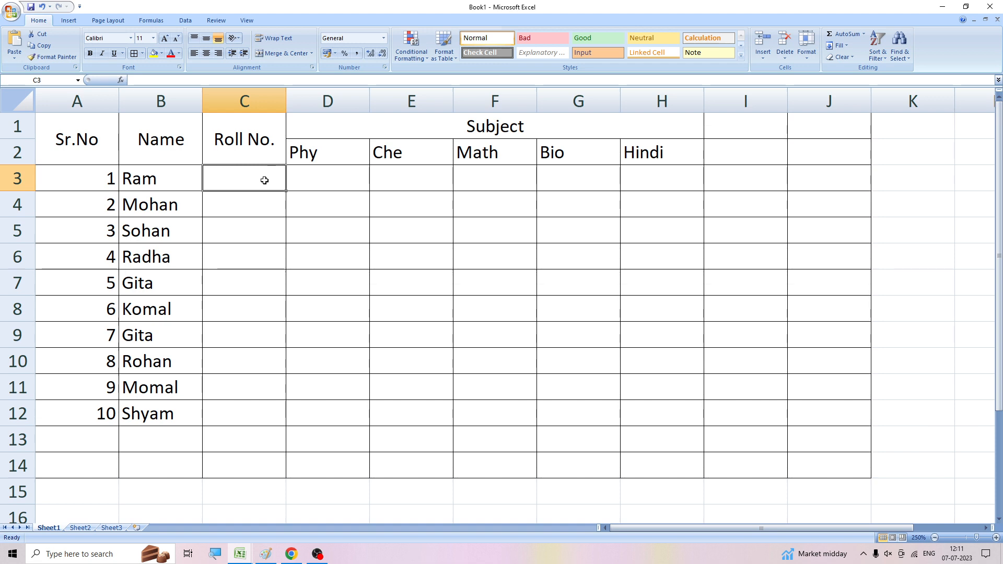
{"action": "type", "text": "1011"}
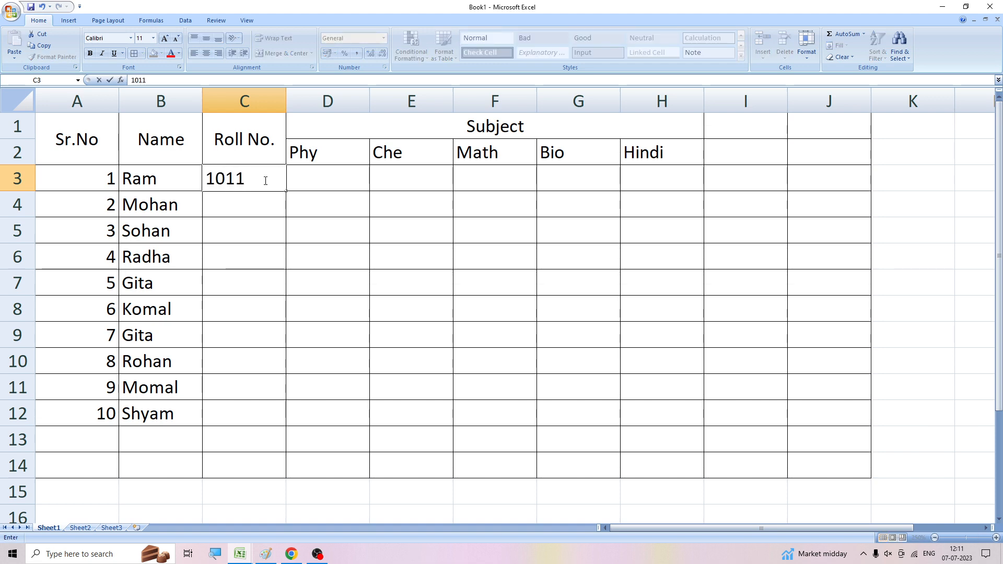
{"action": "left_click", "coordinate": [251, 196]}
{"action": "type", "text": "1"}
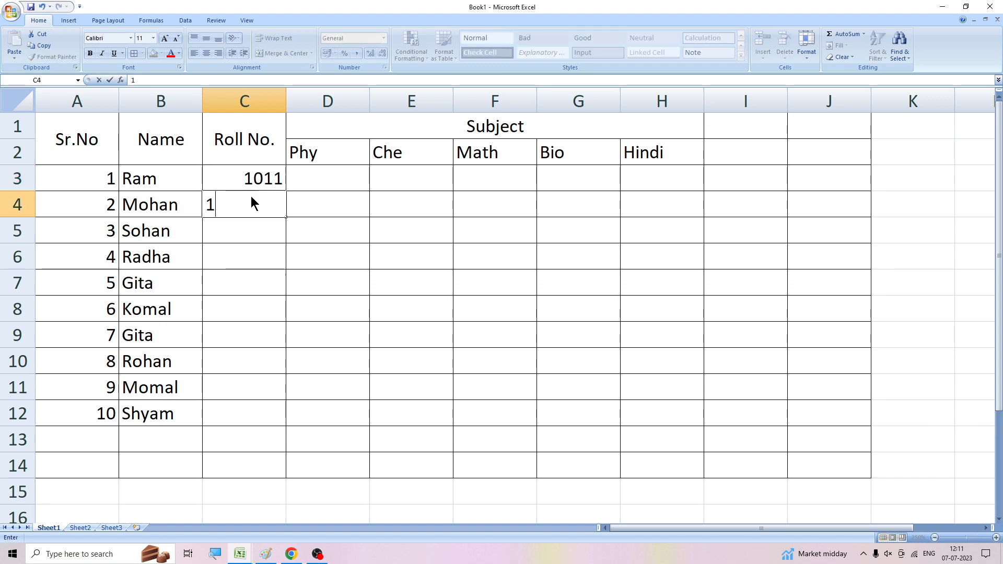
{"action": "type", "text": "012"}
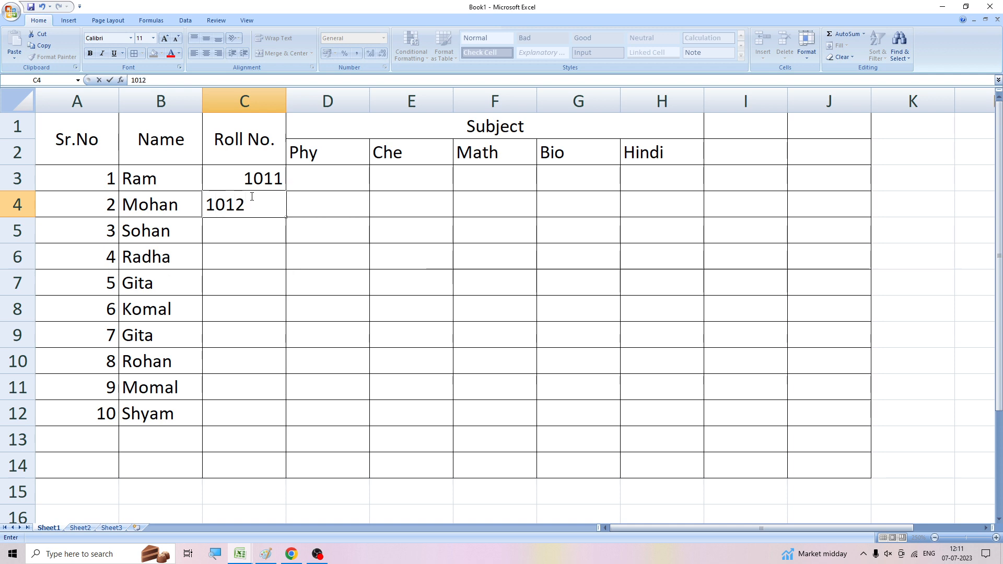
{"action": "left_click", "coordinate": [261, 226]}
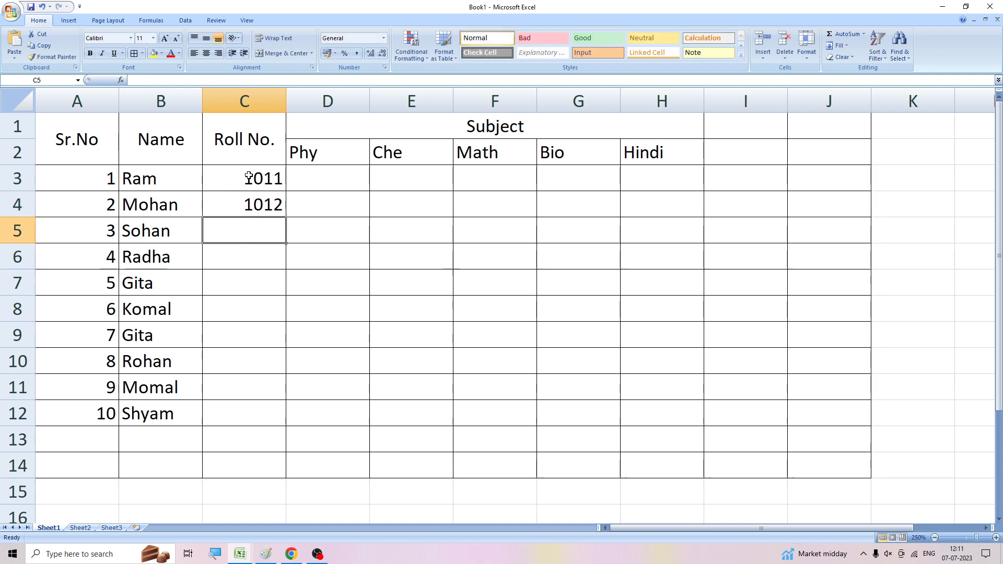
{"action": "left_click_drag", "start_coordinate": [248, 178], "coordinate": [251, 197]}
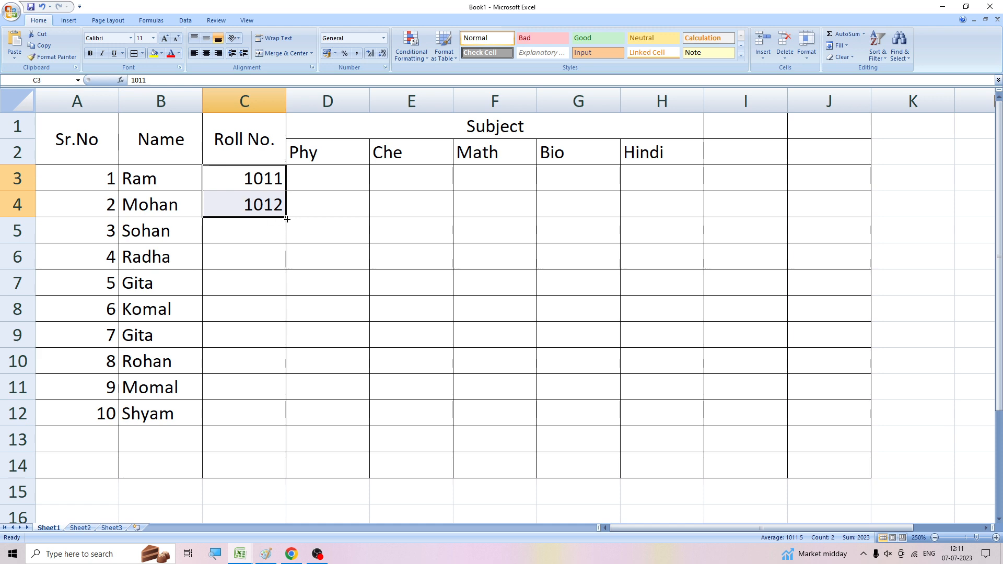
{"action": "left_click_drag", "start_coordinate": [287, 216], "coordinate": [287, 425]}
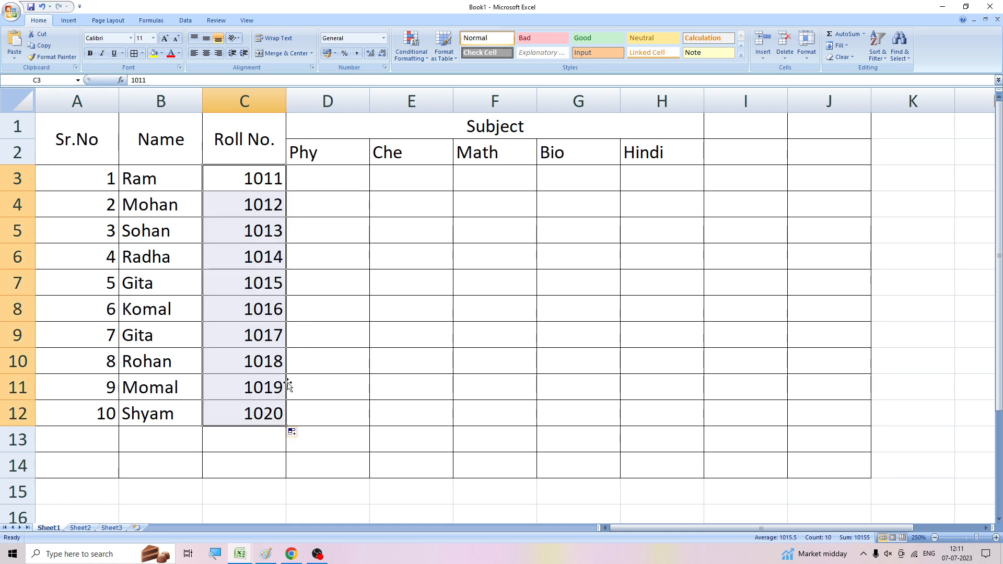
Enter the first student's marks in D3 to H3: Phy 76, Che 33, Math 22, Bio 44 and Hindi 66
{"action": "left_click", "coordinate": [321, 182]}
{"action": "type", "text": "76"}
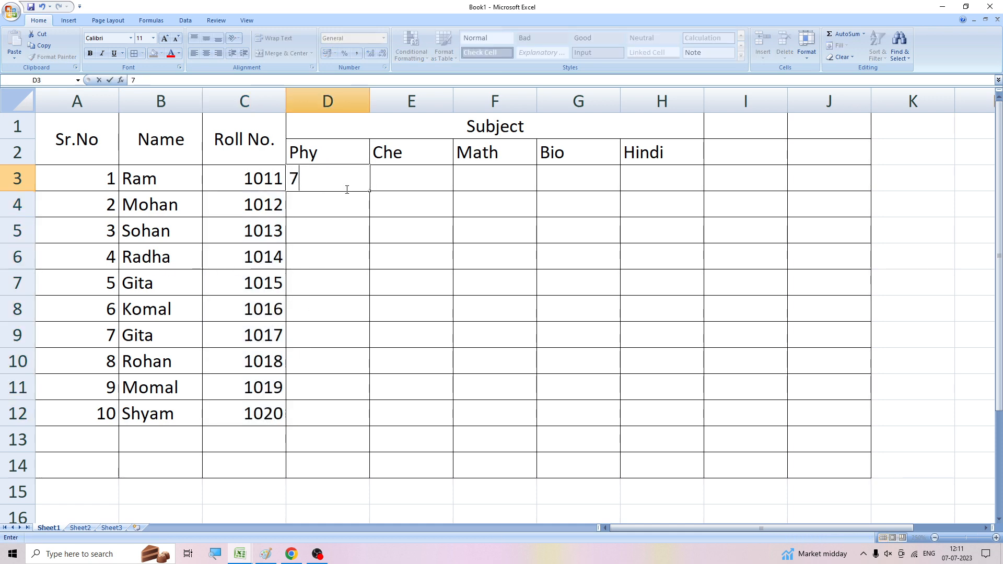
{"action": "left_click", "coordinate": [394, 187]}
{"action": "type", "text": "33"}
{"action": "left_click", "coordinate": [475, 185]}
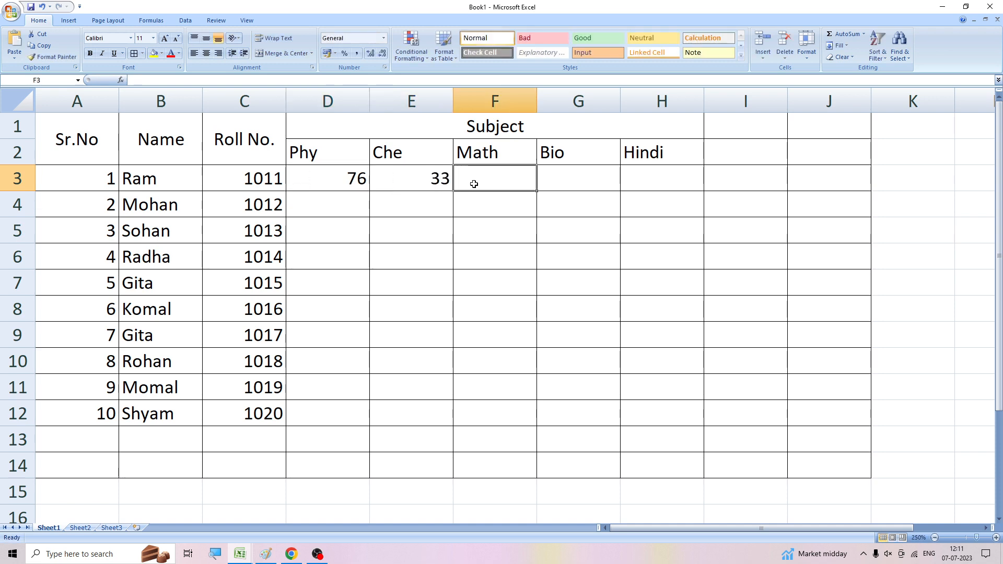
{"action": "type", "text": "22"}
{"action": "left_click", "coordinate": [567, 178]}
{"action": "type", "text": "44"}
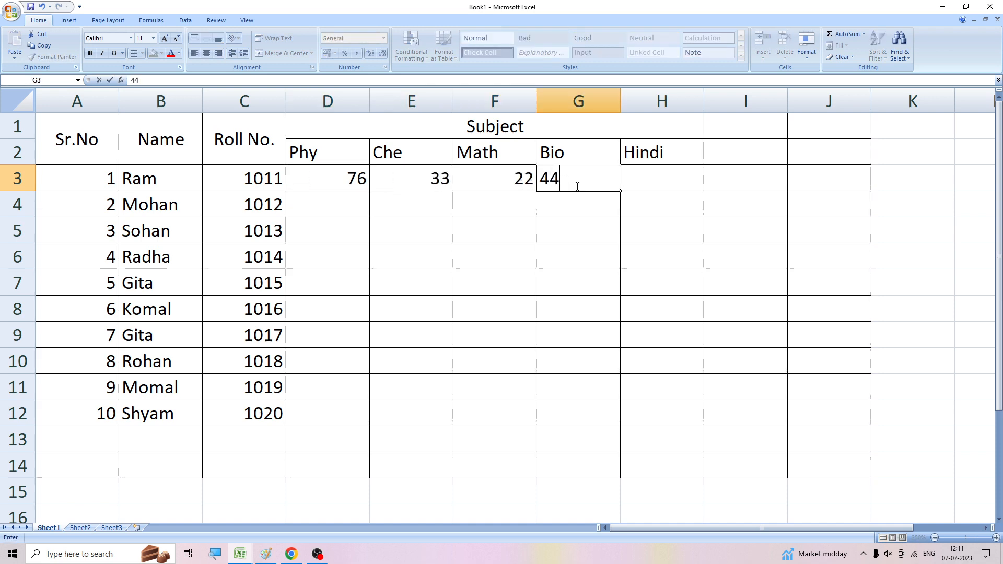
{"action": "left_click", "coordinate": [645, 183]}
{"action": "type", "text": "66"}
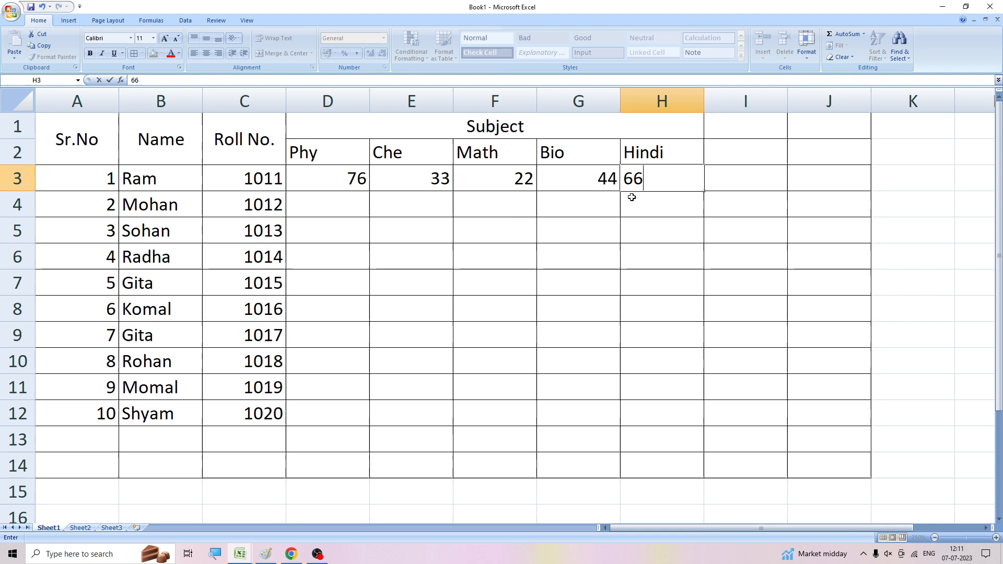
Enter the second student's marks in D4 to H4: Phy 12, Che 22, Math 11, Bio 22 and Hindi 34
{"action": "left_click", "coordinate": [356, 200]}
{"action": "type", "text": "12"}
{"action": "left_click", "coordinate": [424, 208]}
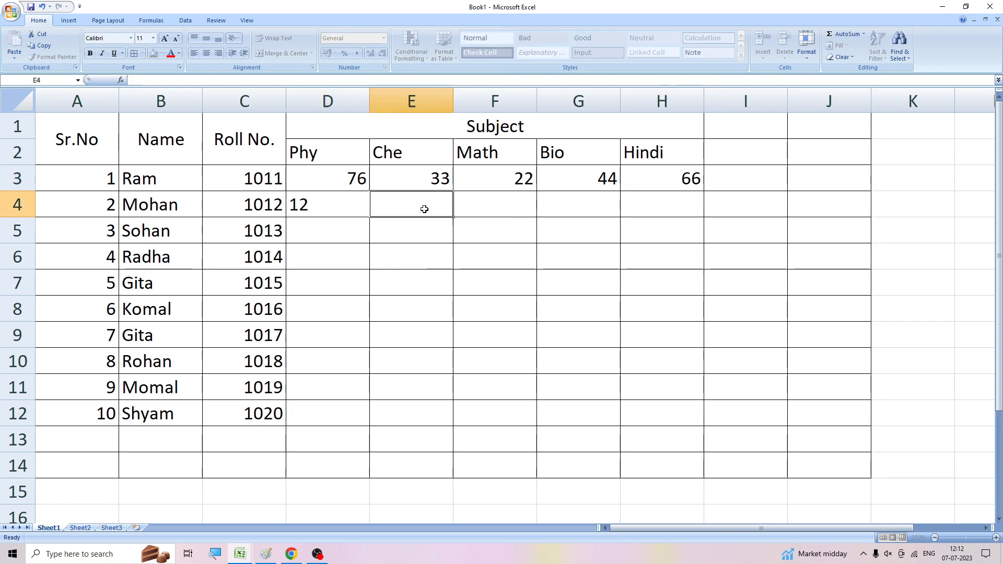
{"action": "type", "text": "22"}
{"action": "left_click", "coordinate": [478, 203]}
{"action": "type", "text": "11"}
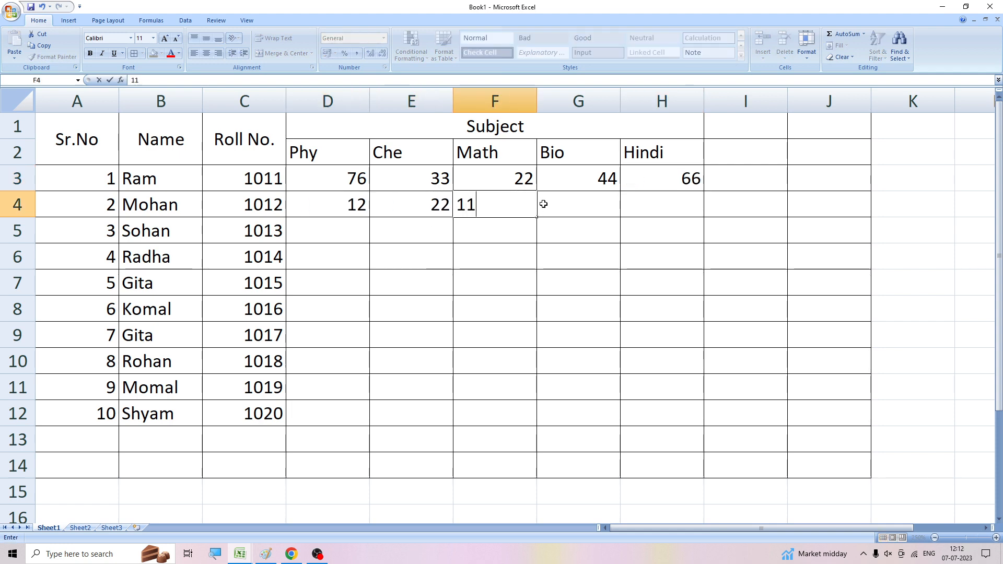
{"action": "left_click", "coordinate": [551, 204]}
{"action": "type", "text": "22"}
{"action": "left_click", "coordinate": [635, 199]}
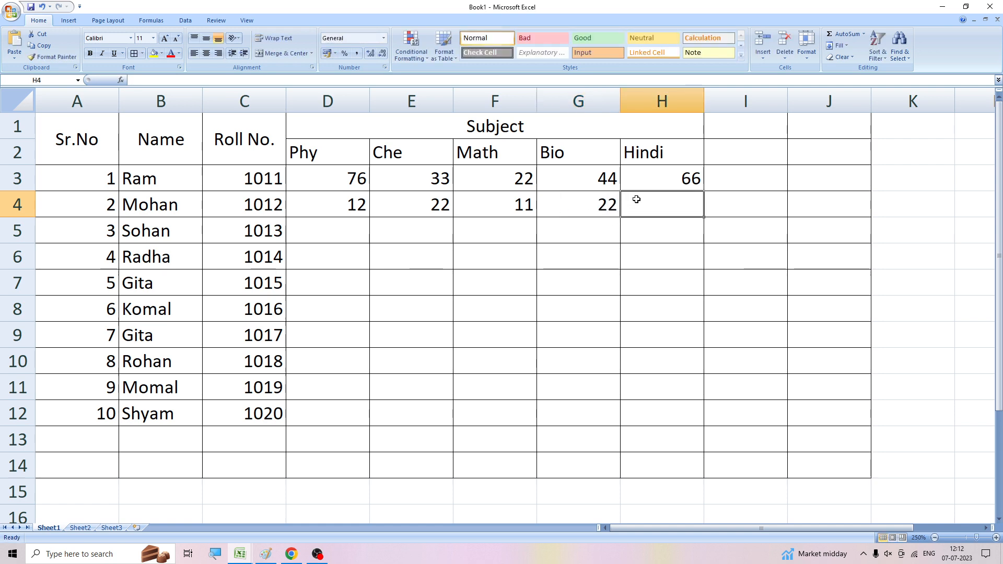
{"action": "type", "text": "34"}
Enter the third student's marks in D5 to H5: Phy 22, Che 22, Math 11, Bio 44 and Hindi 33
{"action": "left_click", "coordinate": [509, 234]}
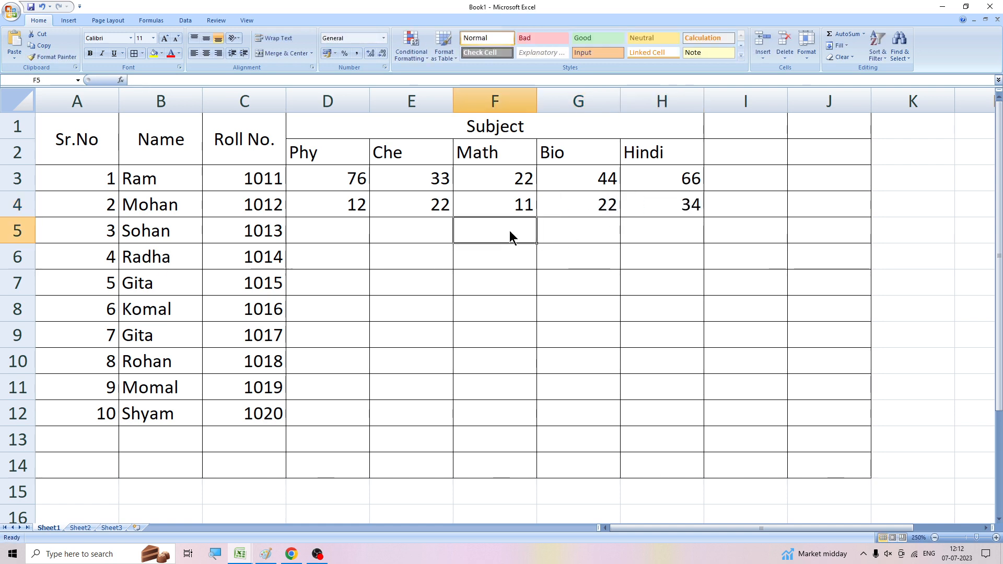
{"action": "type", "text": "11"}
{"action": "left_click", "coordinate": [406, 227]}
{"action": "type", "text": "22"}
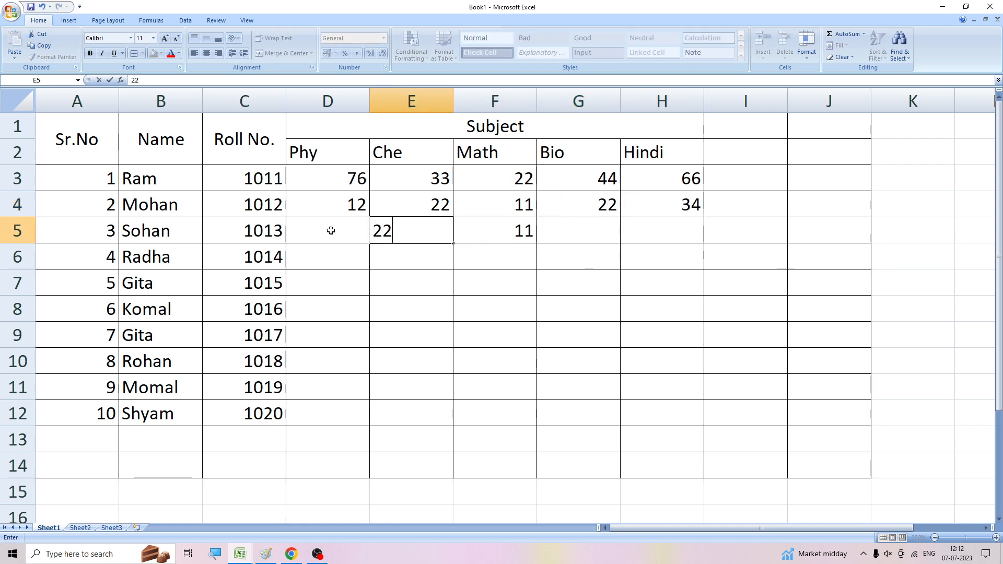
{"action": "left_click", "coordinate": [330, 229]}
{"action": "type", "text": "22"}
{"action": "left_click", "coordinate": [578, 232]}
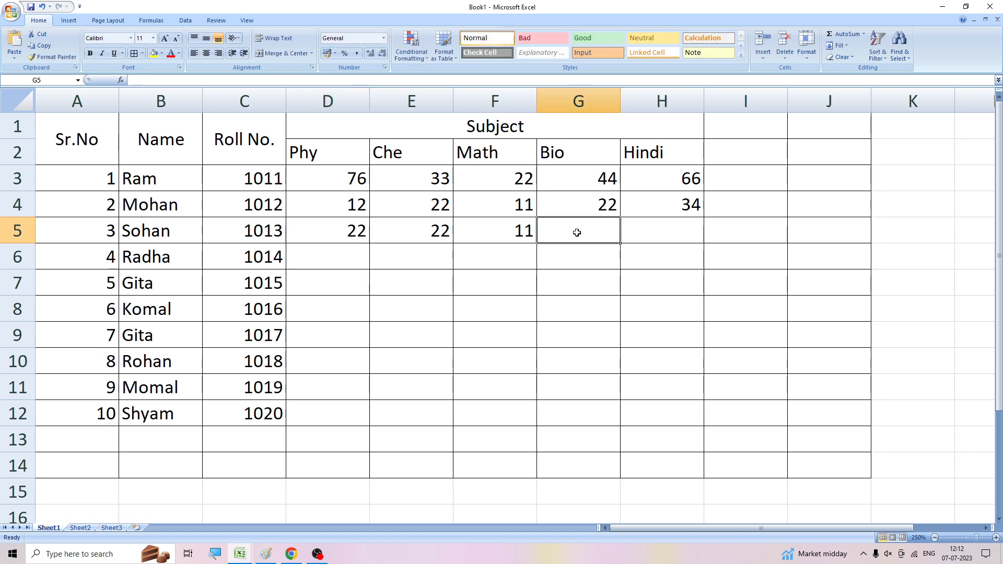
{"action": "type", "text": "44"}
{"action": "left_click", "coordinate": [646, 230]}
{"action": "type", "text": "33"}
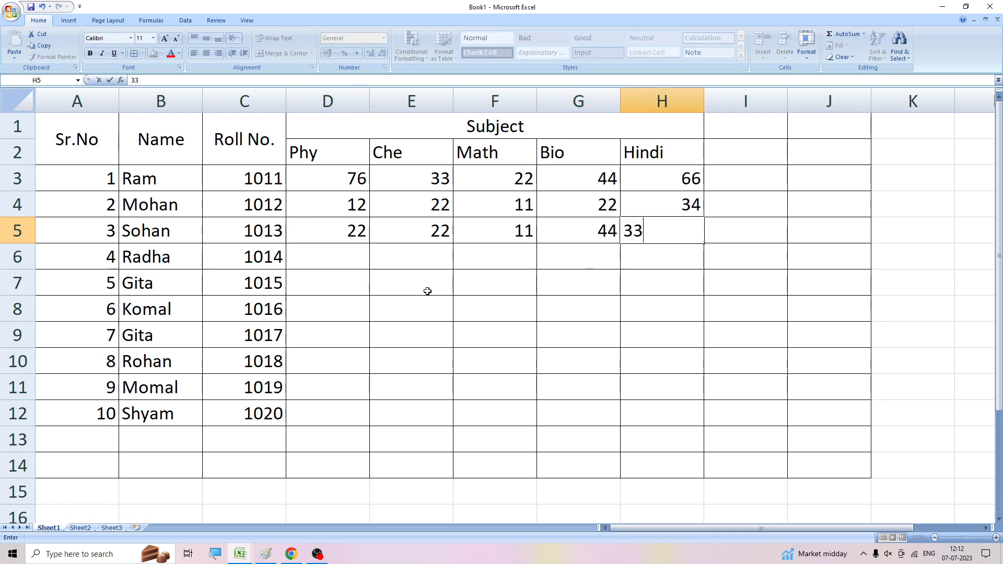
Enter the fourth student's marks in D6 to H6: Phy 33, Che 44, Math 55, Bio 55 and Hindi 33
{"action": "left_click", "coordinate": [338, 265]}
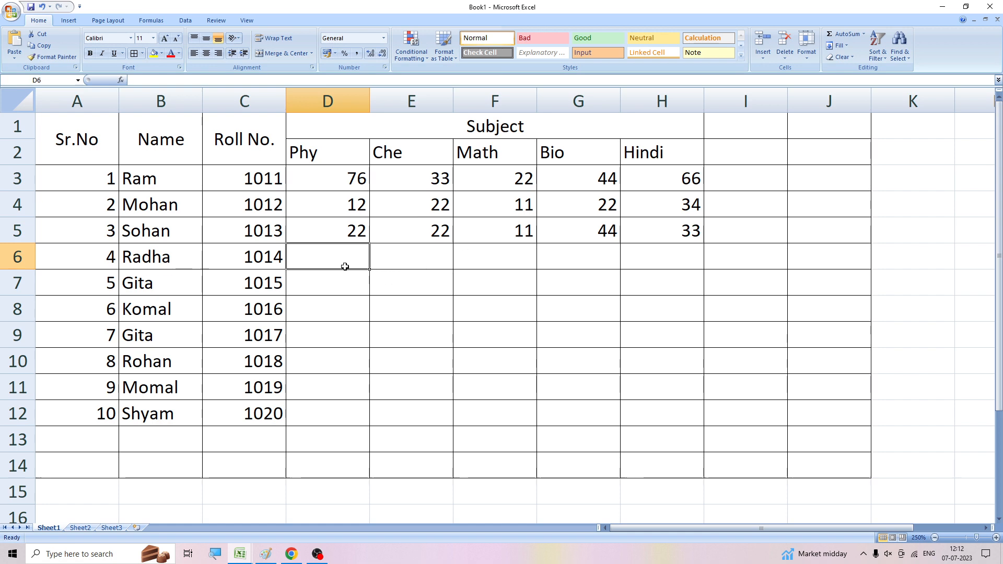
{"action": "type", "text": "33"}
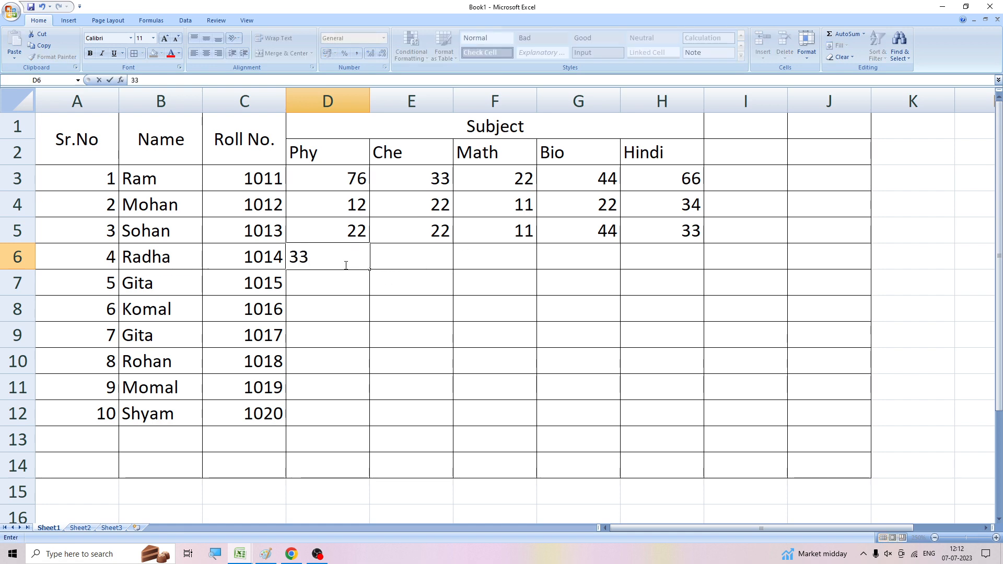
{"action": "left_click", "coordinate": [392, 252]}
{"action": "type", "text": "44"}
{"action": "left_click", "coordinate": [487, 258]}
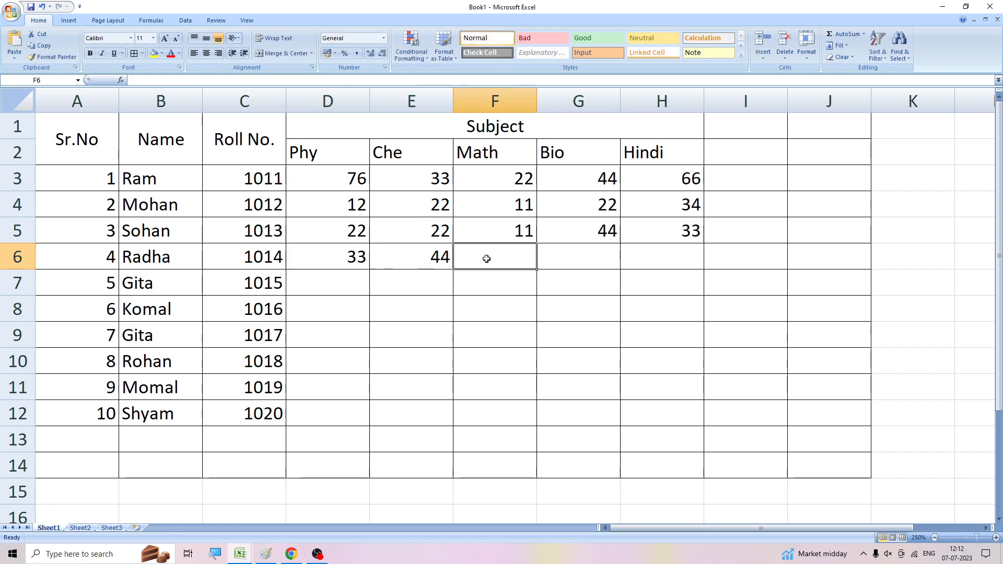
{"action": "type", "text": "55"}
{"action": "left_click", "coordinate": [602, 260]}
{"action": "type", "text": "55"}
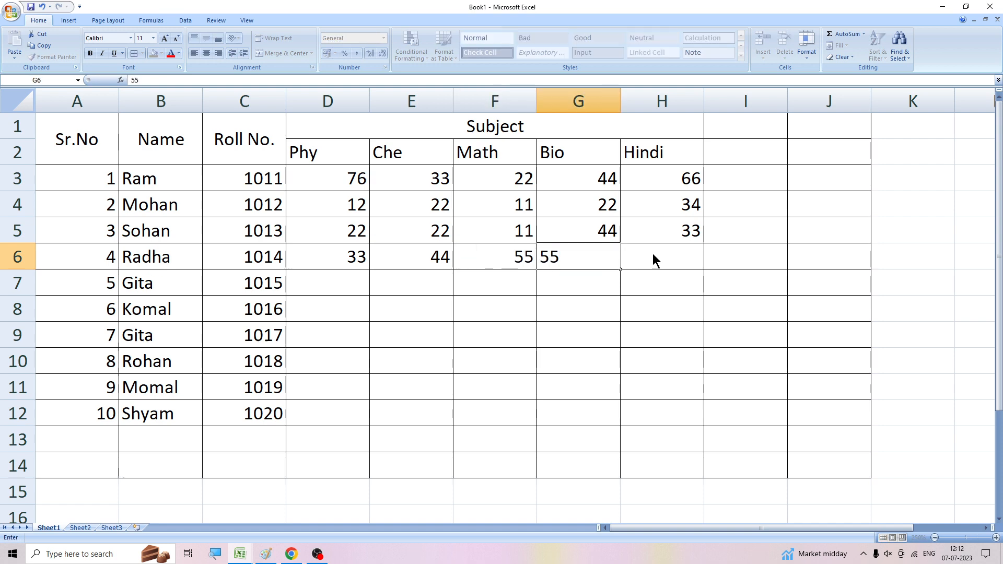
{"action": "left_click", "coordinate": [660, 258]}
{"action": "type", "text": "33"}
Enter the fifth student's marks in D7 to H7: Phy 44, Che 55, Math 66, Bio 77 and Hindi 22
{"action": "left_click", "coordinate": [338, 284]}
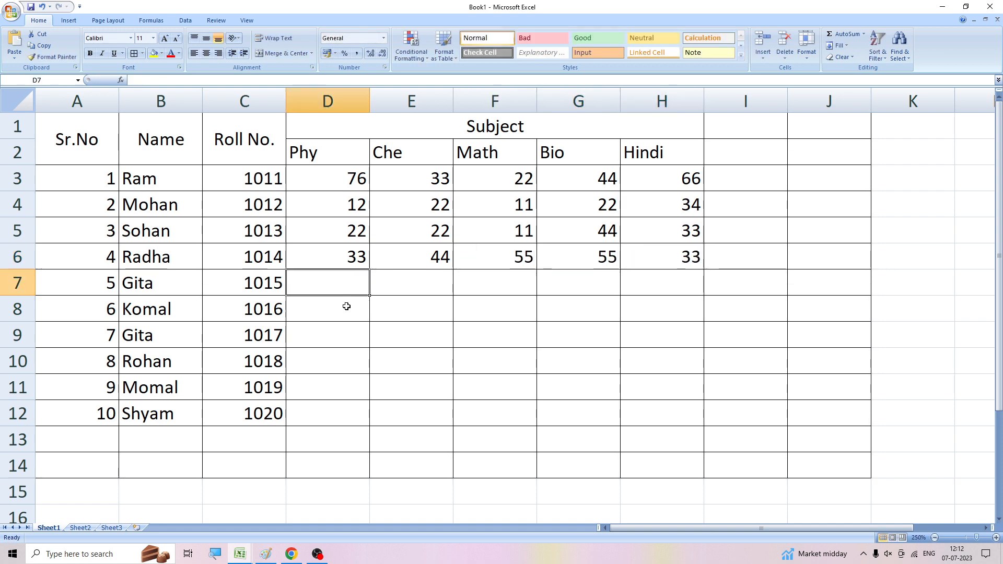
{"action": "type", "text": "44"}
{"action": "left_click", "coordinate": [406, 288]}
{"action": "type", "text": "5"}
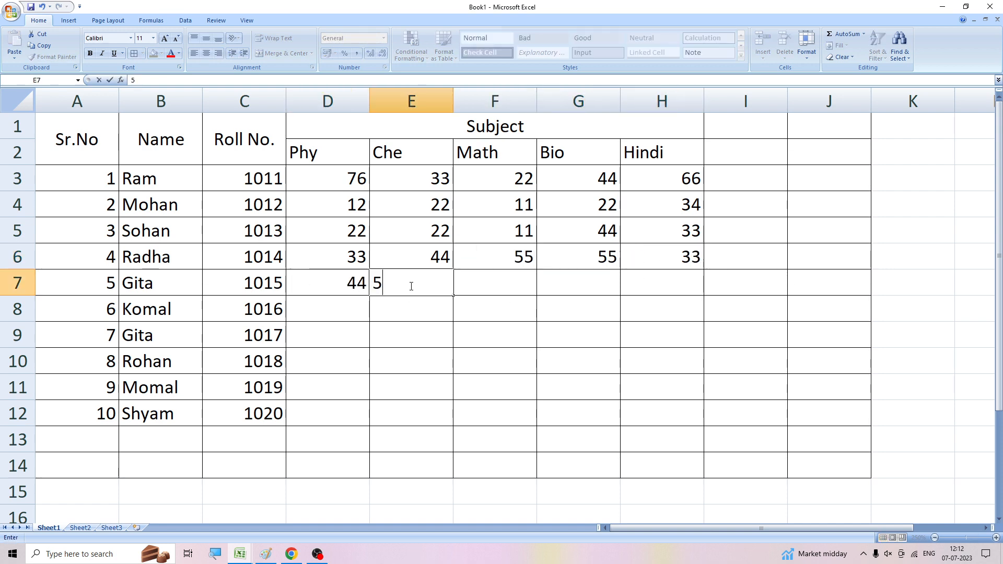
{"action": "type", "text": "5"}
{"action": "left_click", "coordinate": [506, 282]}
{"action": "type", "text": "66"}
{"action": "left_click", "coordinate": [541, 334]}
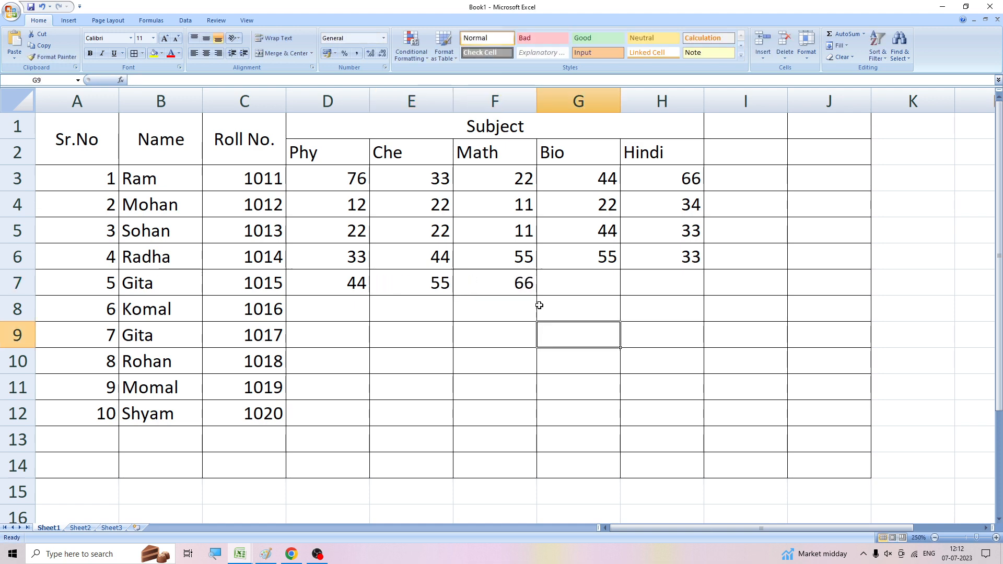
{"action": "left_click", "coordinate": [557, 291]}
{"action": "type", "text": "77"}
{"action": "left_click", "coordinate": [611, 305]}
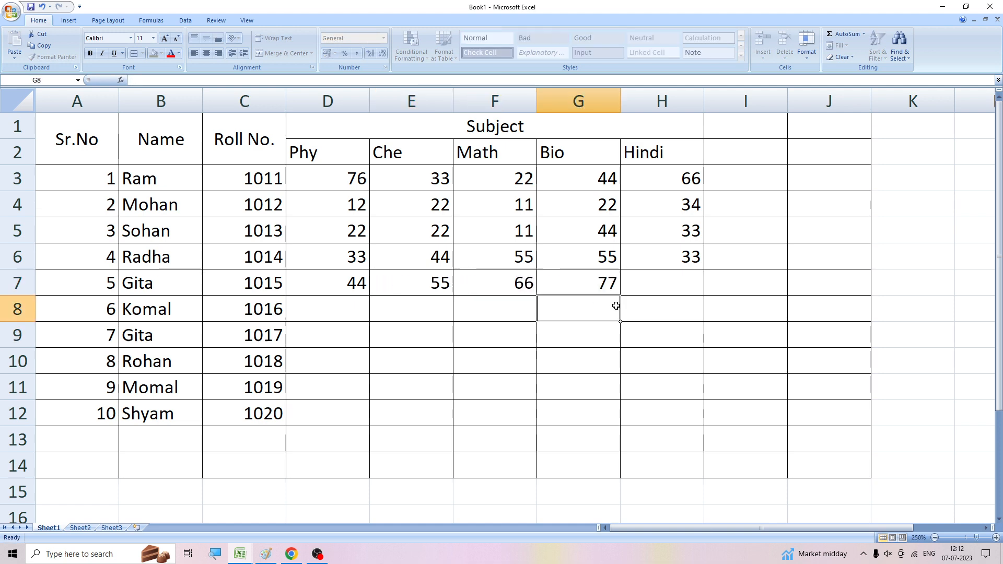
{"action": "left_click", "coordinate": [654, 280]}
{"action": "type", "text": "22"}
{"action": "left_click", "coordinate": [648, 329]}
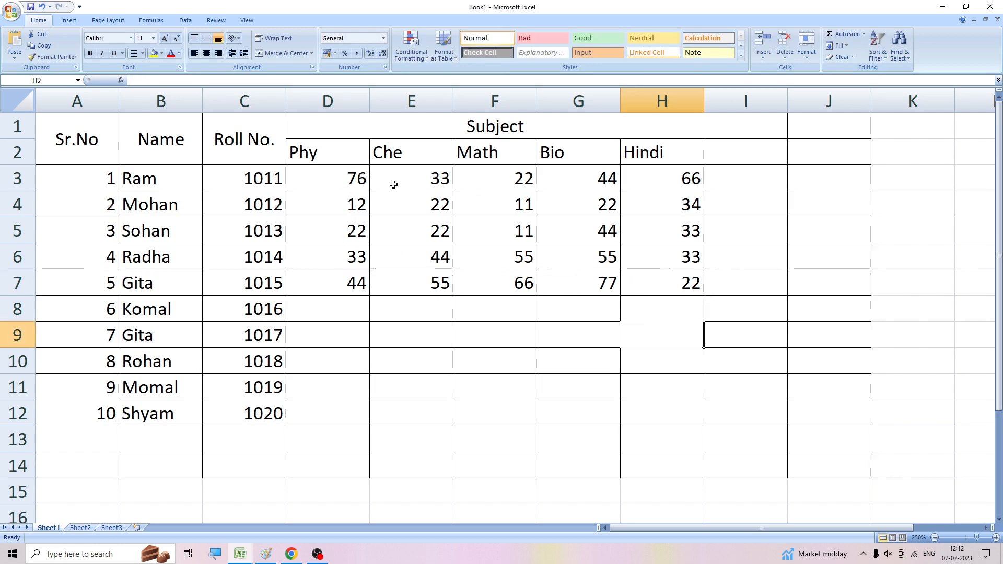
Fill the marks in D3:H7 down to row 12 for the remaining five students
{"action": "left_click_drag", "start_coordinate": [366, 180], "coordinate": [700, 430]}
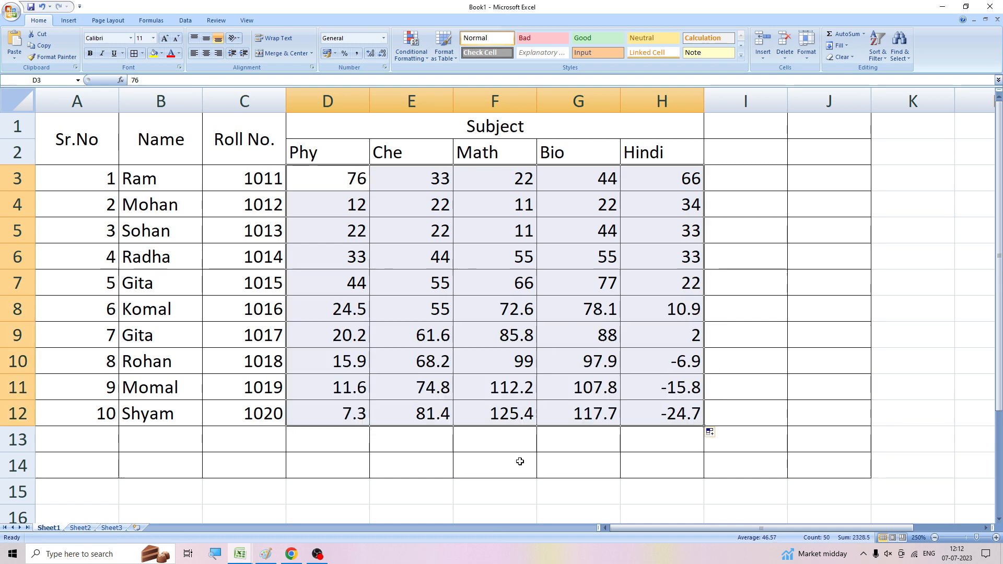
{"action": "left_click", "coordinate": [497, 491]}
Replace the sixth student's filled marks in row 8 with Hindi 98, Bio 88, Math 77 and Phy 66
{"action": "left_click", "coordinate": [663, 315]}
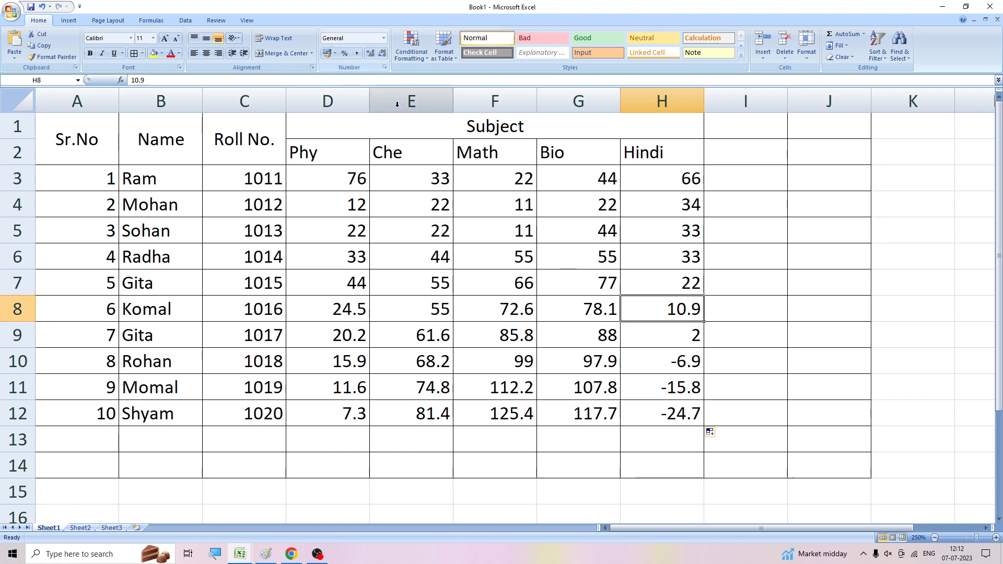
{"action": "type", "text": "98"}
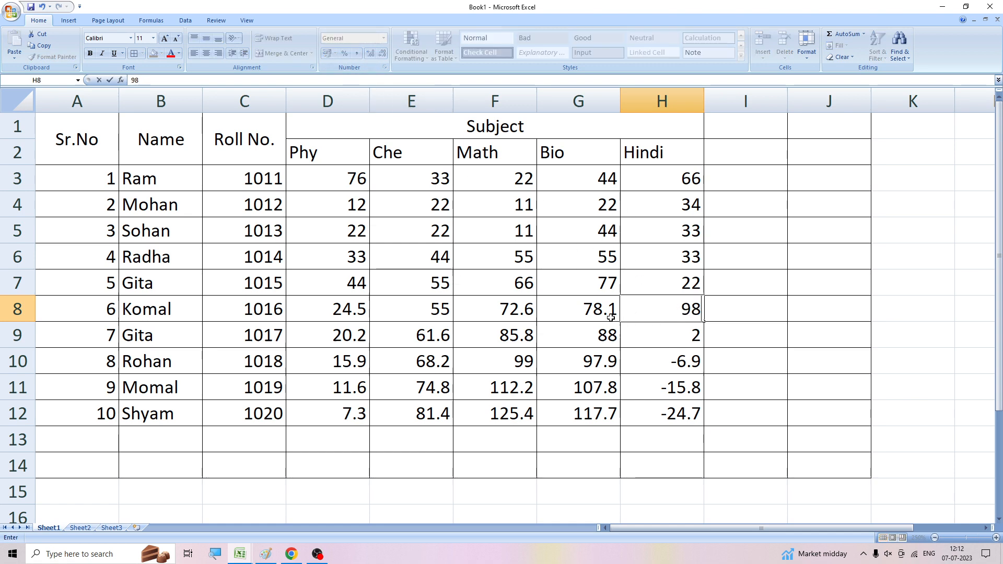
{"action": "left_click", "coordinate": [596, 319]}
{"action": "type", "text": "88"}
{"action": "left_click", "coordinate": [505, 311]}
{"action": "type", "text": "77"}
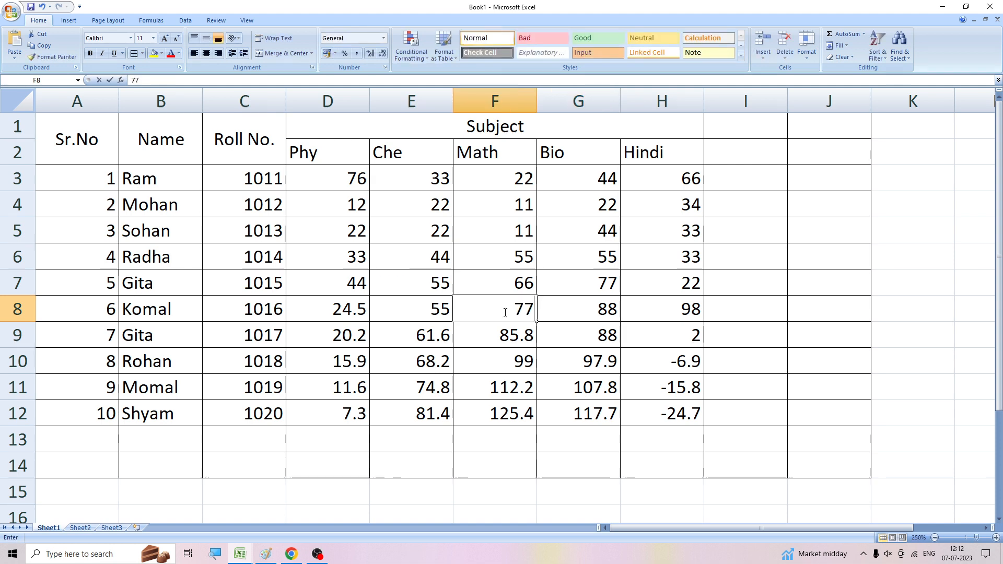
{"action": "left_click", "coordinate": [355, 313]}
{"action": "type", "text": "66"}
Replace filled marks in rows 9 and 10: Phy 66 and Che 22 in both rows, and Math 22 in F9
{"action": "left_click", "coordinate": [351, 337]}
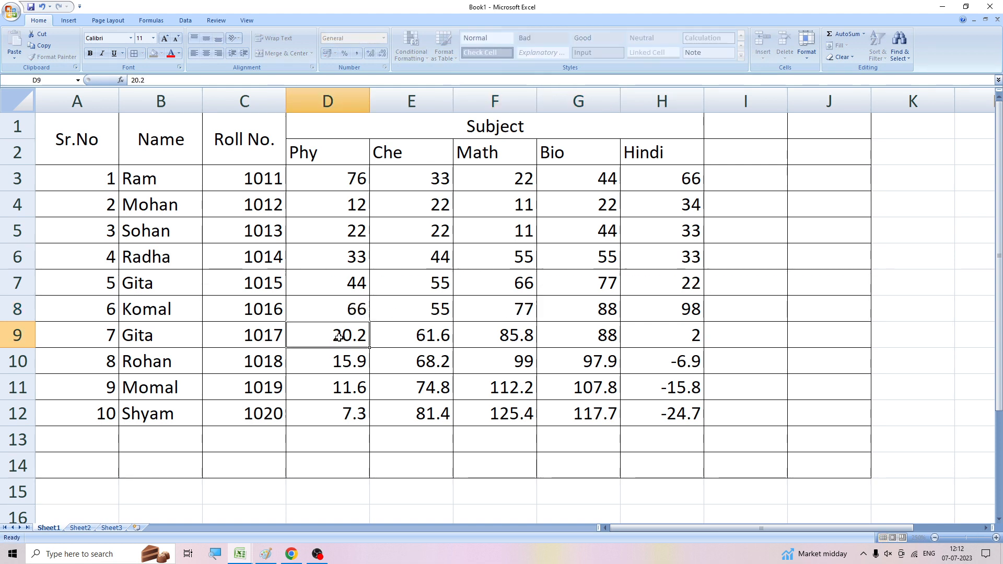
{"action": "type", "text": "66"}
{"action": "left_click", "coordinate": [349, 363]}
{"action": "type", "text": "66"}
{"action": "left_click", "coordinate": [436, 363]}
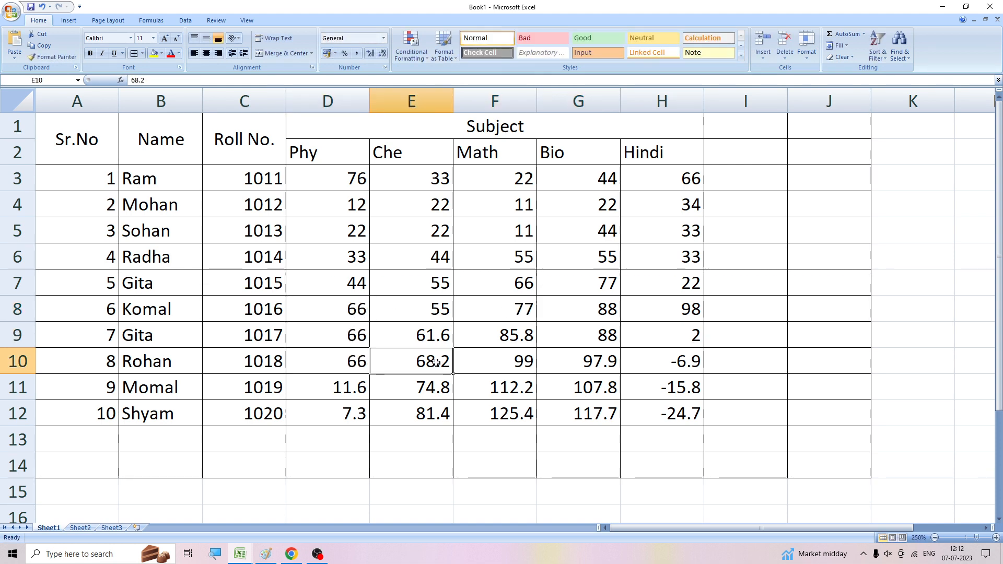
{"action": "type", "text": "22"}
{"action": "left_click", "coordinate": [447, 341]}
{"action": "type", "text": "22"}
{"action": "left_click", "coordinate": [486, 334]}
{"action": "type", "text": "22"}
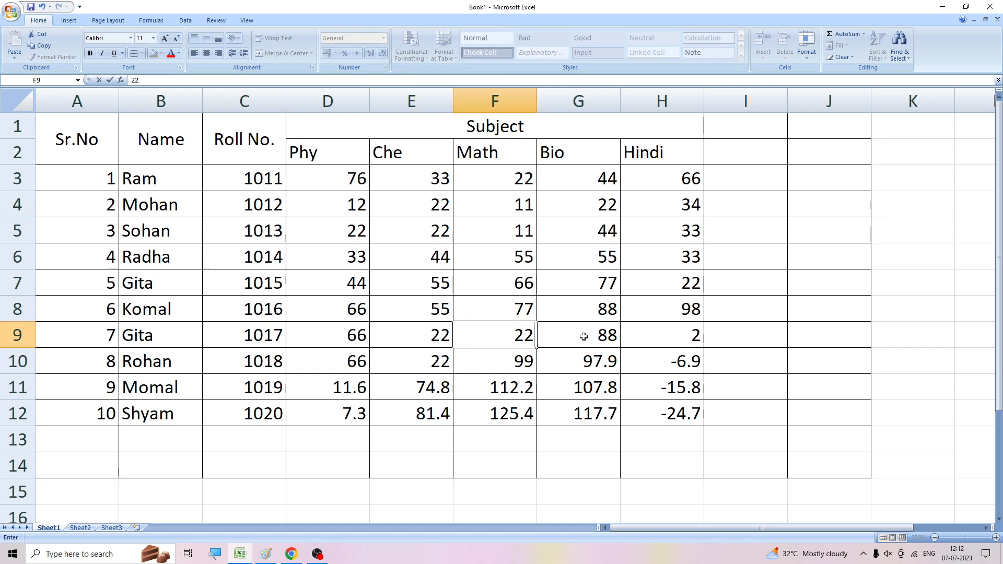
Set the eighth student's Bio and Hindi marks in G10 and H10 to 44, and the Hindi mark in H11 to 44
{"action": "left_click", "coordinate": [595, 366]}
{"action": "type", "text": "44"}
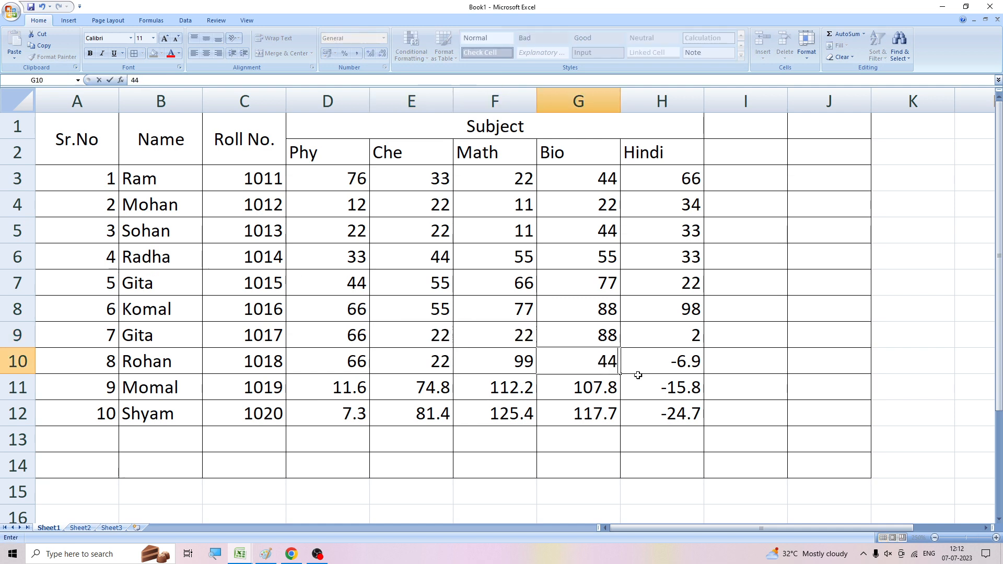
{"action": "left_click", "coordinate": [669, 393]}
{"action": "type", "text": "44"}
{"action": "left_click", "coordinate": [668, 362]}
{"action": "type", "text": "44"}
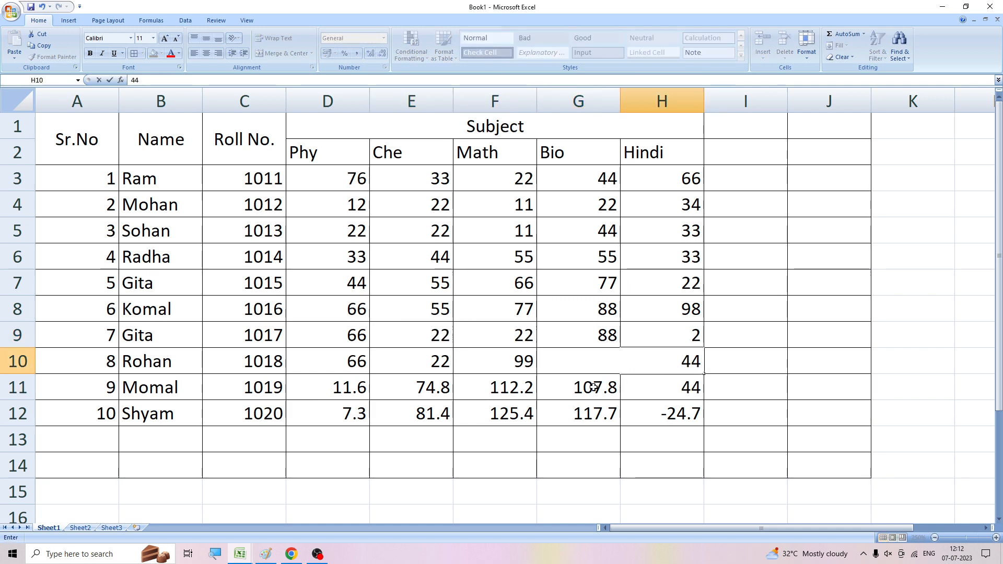
Replace the ninth student's filled marks in row 11 with Bio 55, Math 55, Che 55 and Phy 77
{"action": "left_click", "coordinate": [589, 399]}
{"action": "type", "text": "55"}
{"action": "left_click", "coordinate": [521, 389]}
{"action": "type", "text": "55"}
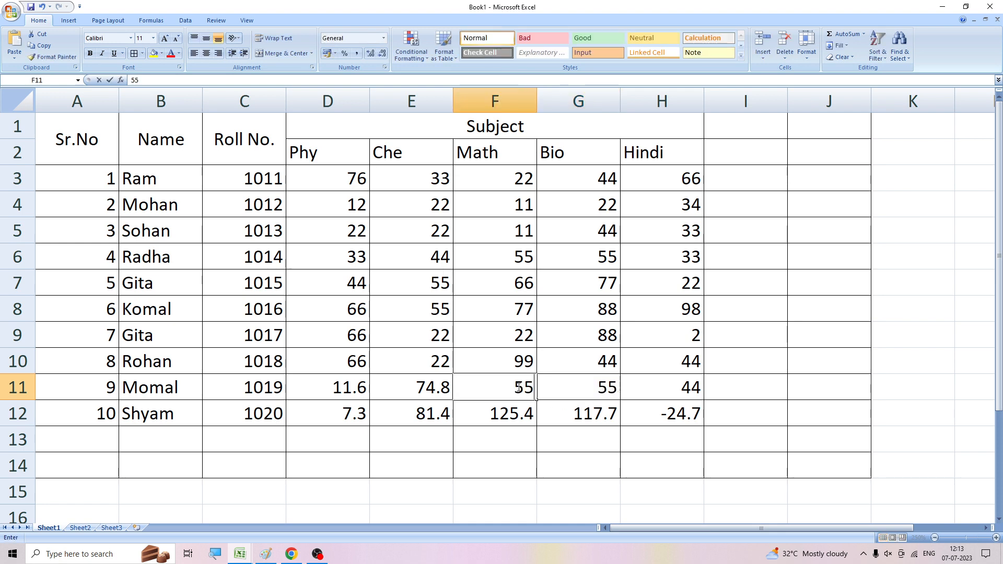
{"action": "left_click", "coordinate": [402, 389]}
{"action": "type", "text": "55"}
{"action": "left_click", "coordinate": [328, 398]}
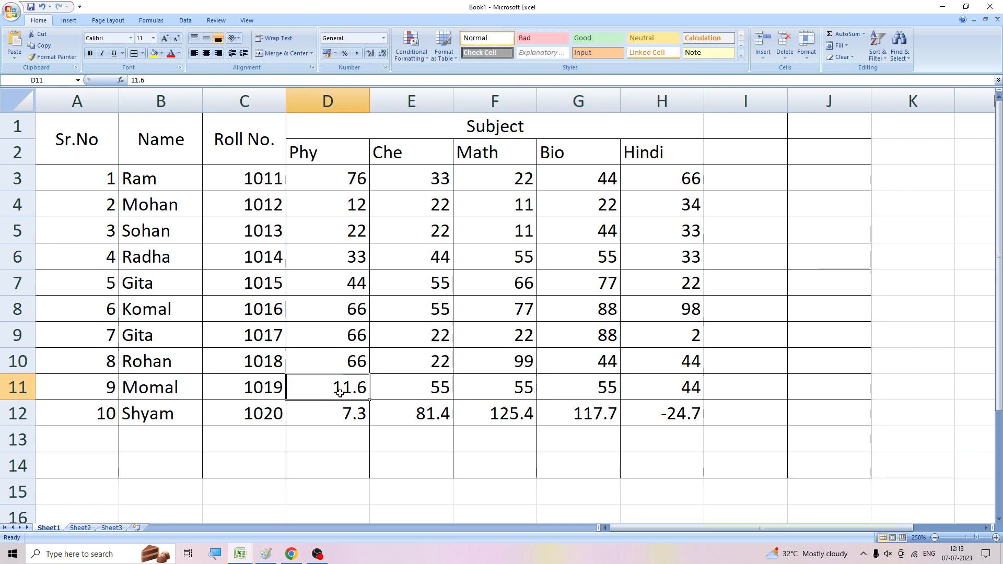
{"action": "type", "text": "77"}
Replace the tenth student's marks in D12 to H12 with Phy 55, Che 33, Math 11, Bio 12 and Hindi 22
{"action": "left_click", "coordinate": [359, 415]}
{"action": "type", "text": "55"}
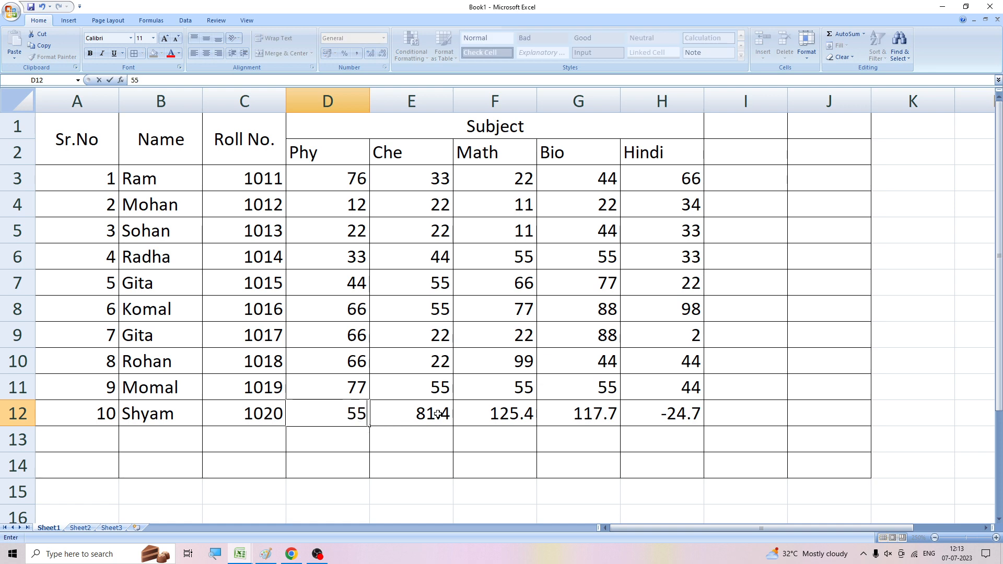
{"action": "left_click", "coordinate": [438, 414]}
{"action": "type", "text": "33"}
{"action": "left_click", "coordinate": [504, 412]}
{"action": "type", "text": "1"}
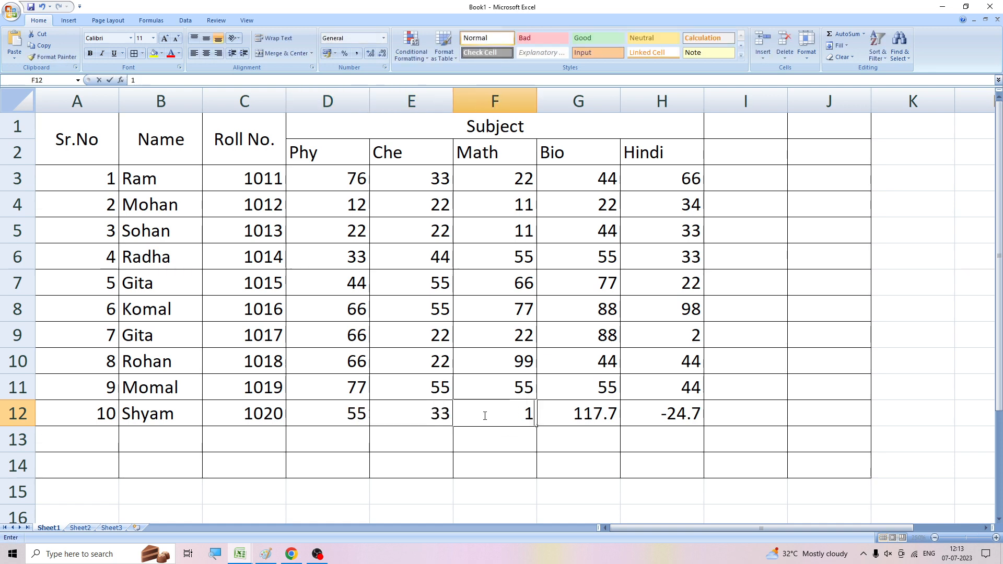
{"action": "type", "text": "1"}
{"action": "left_click", "coordinate": [563, 413]}
{"action": "type", "text": "12"}
{"action": "left_click", "coordinate": [686, 415]}
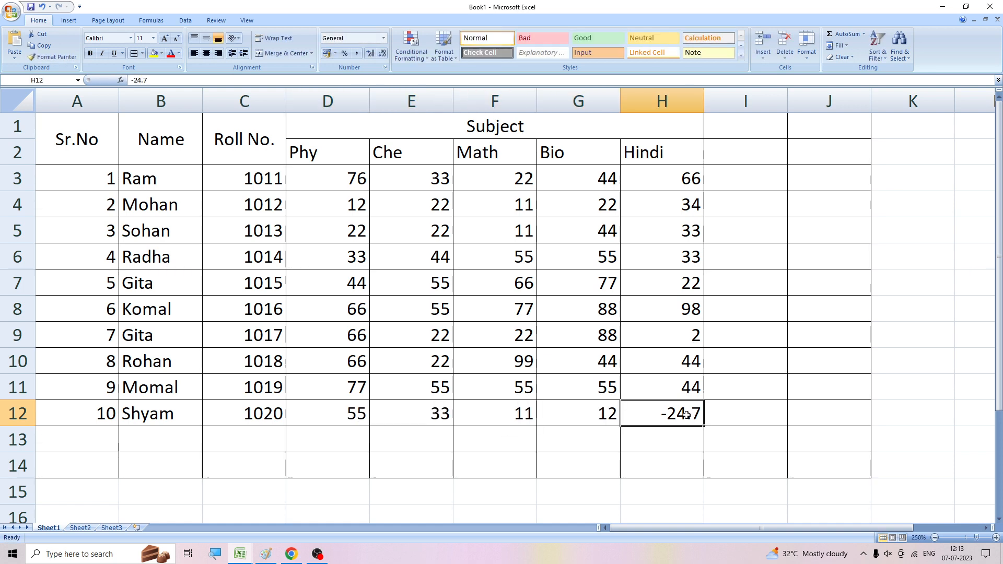
{"action": "type", "text": "22"}
{"action": "left_click", "coordinate": [649, 448]}
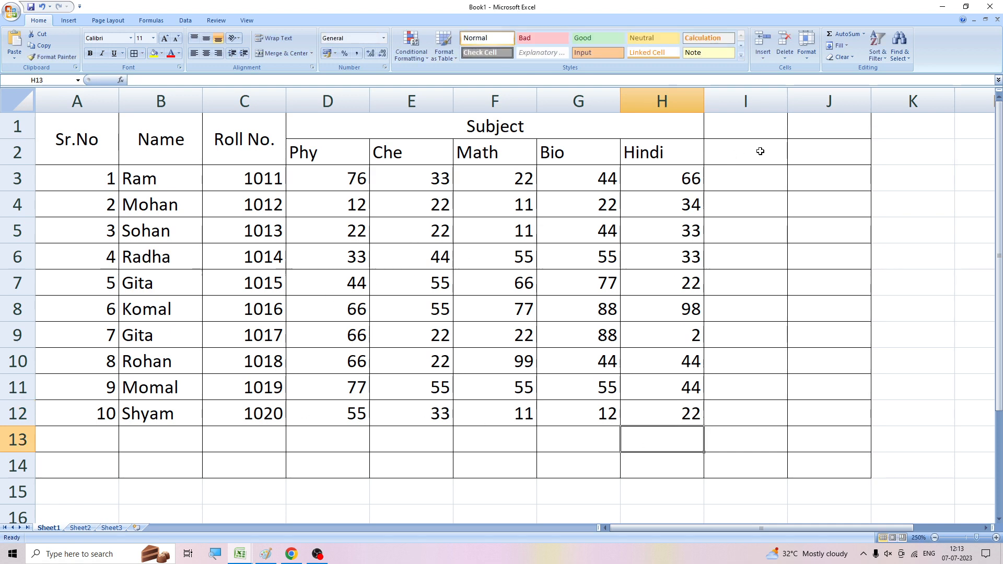
Merge and center cells I1:I2 and enter the column heading Total
{"action": "left_click", "coordinate": [732, 128]}
{"action": "left_click_drag", "start_coordinate": [734, 131], "coordinate": [738, 150]}
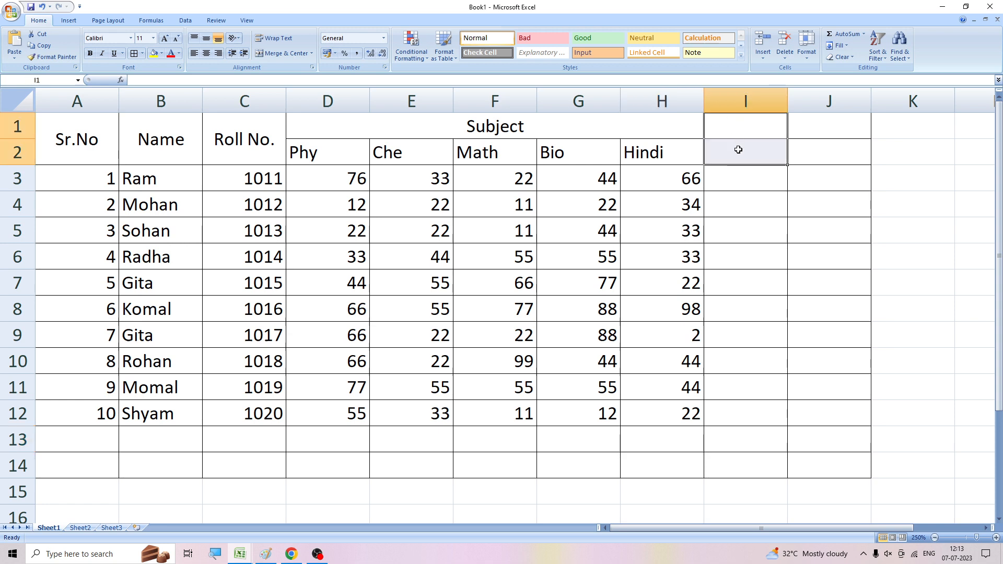
{"action": "left_click", "coordinate": [278, 53]}
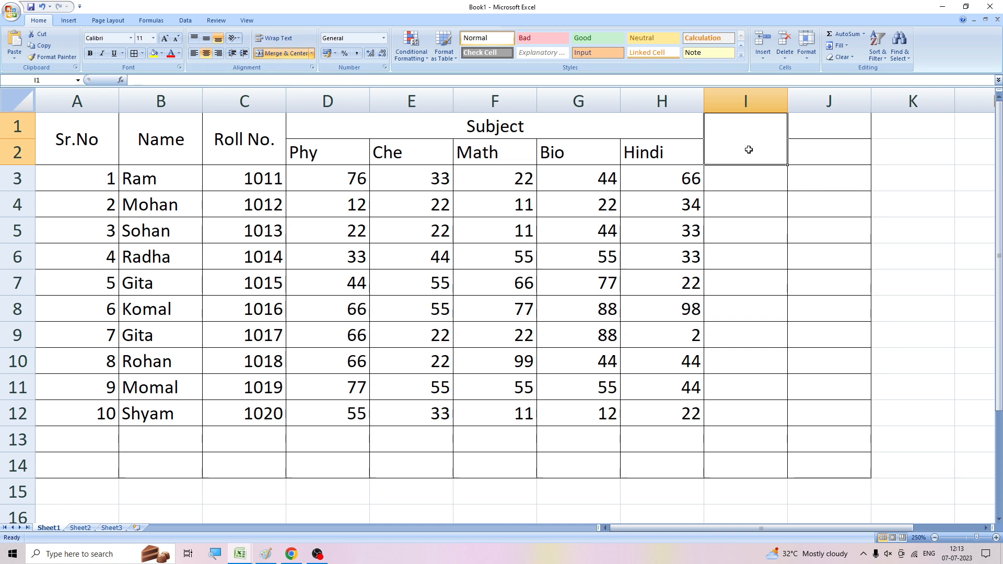
{"action": "type", "text": "Total"}
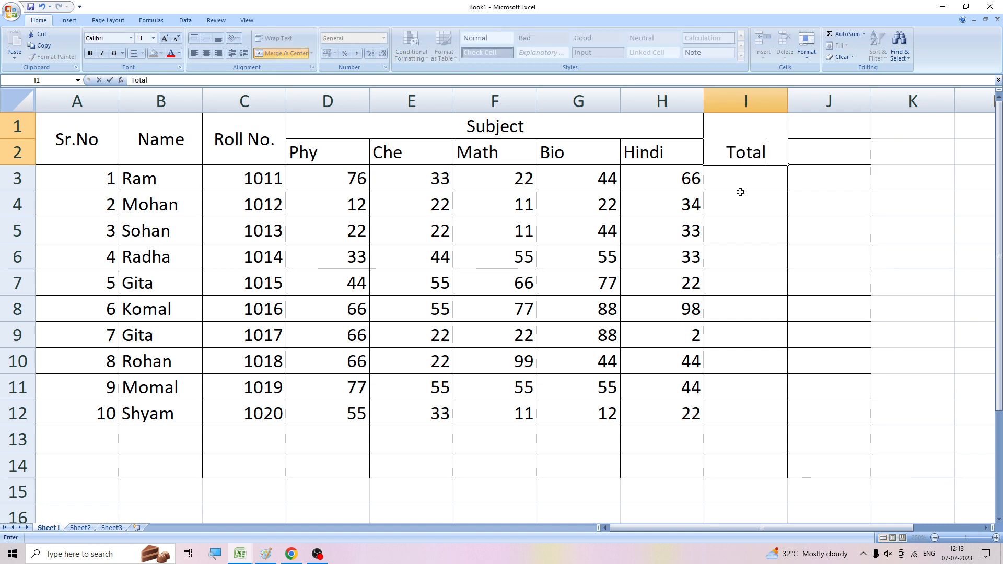
{"action": "left_click", "coordinate": [728, 182]}
{"action": "left_click", "coordinate": [734, 151]}
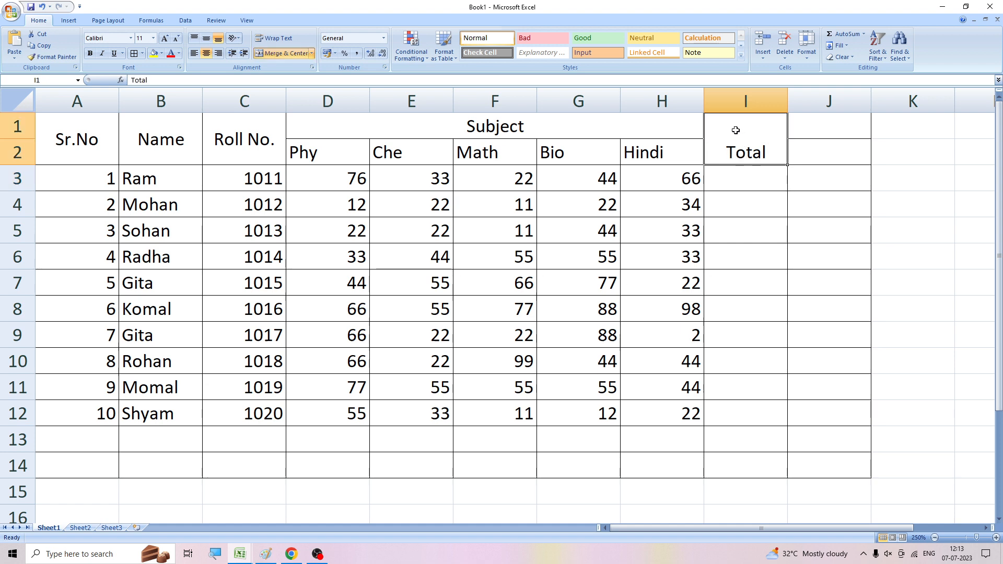
Center the Total heading vertically in its merged cell I1:I2
{"action": "left_click", "coordinate": [206, 41]}
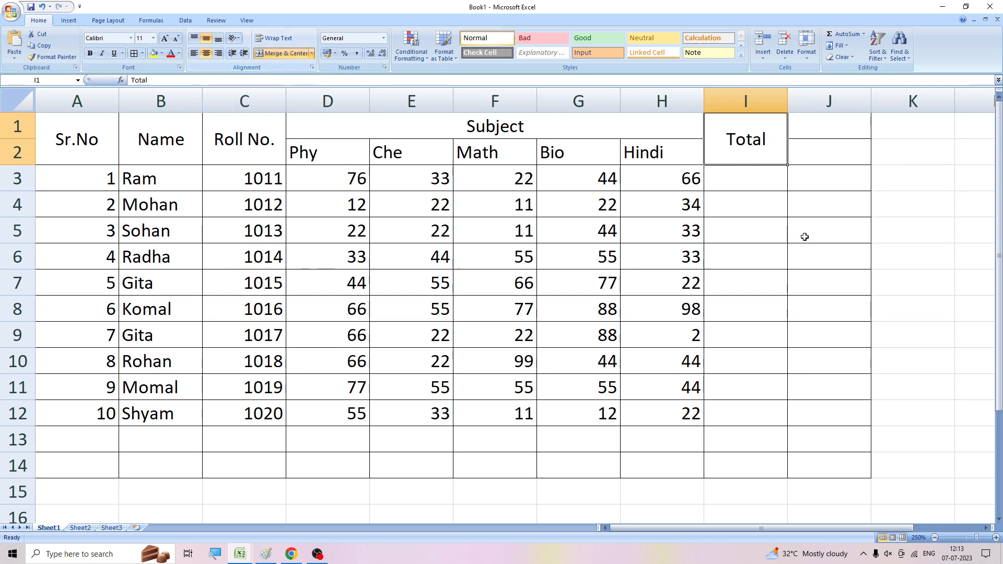
Total the first student's five subject marks in I3 with the formula =SUM(D3:H3)
{"action": "left_click", "coordinate": [729, 180]}
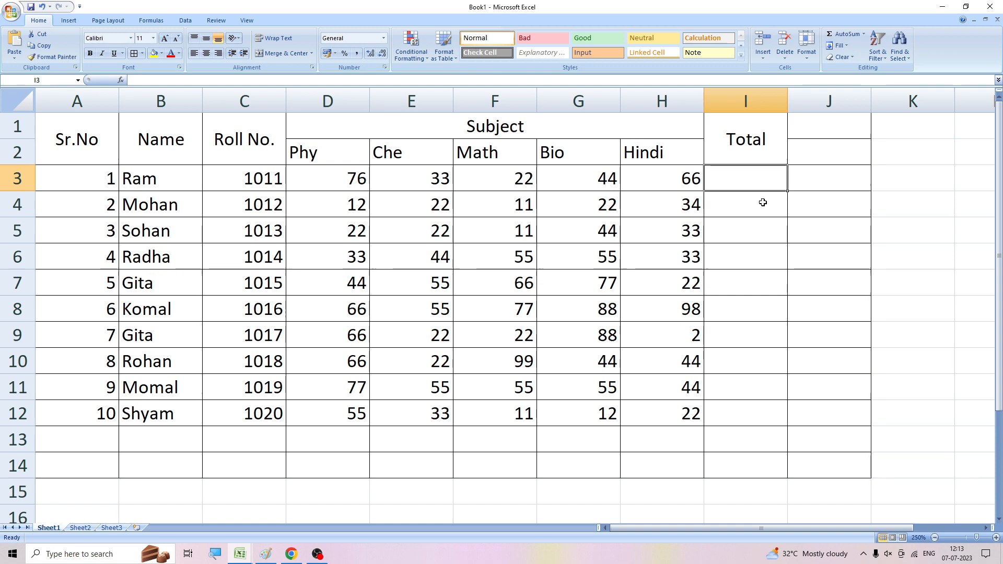
{"action": "type", "text": "=Sum"}
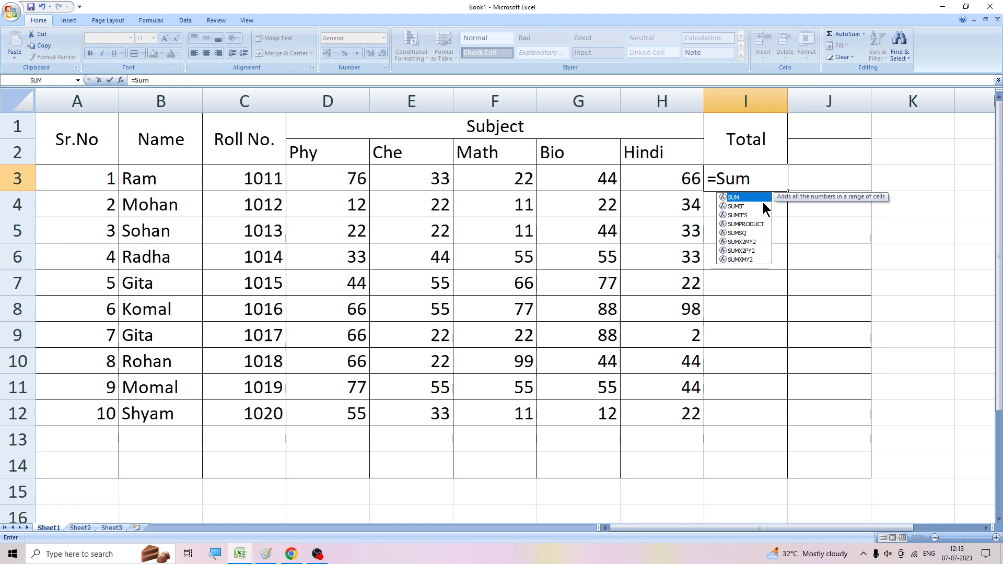
{"action": "type", "text": "("}
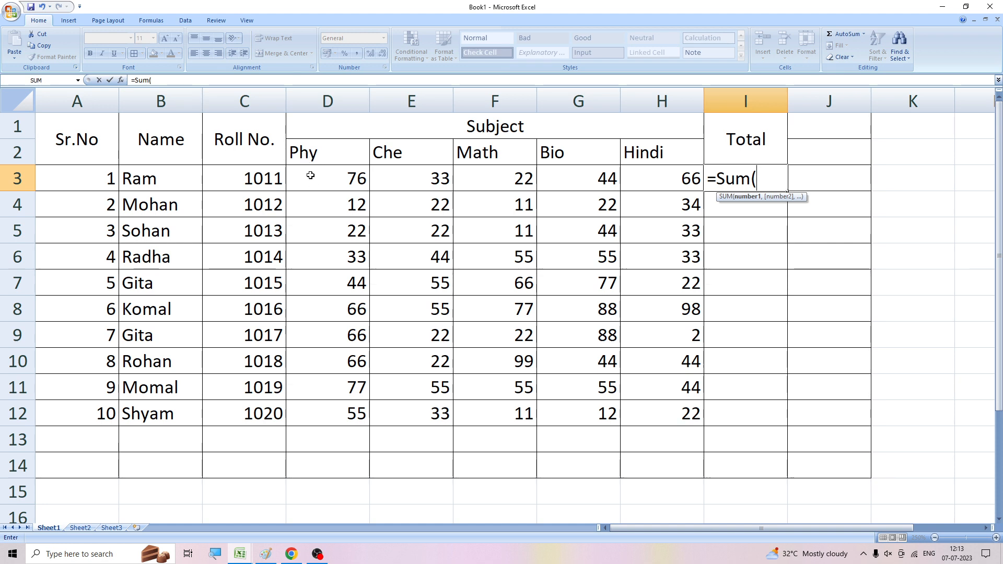
{"action": "left_click_drag", "start_coordinate": [310, 176], "coordinate": [634, 190]}
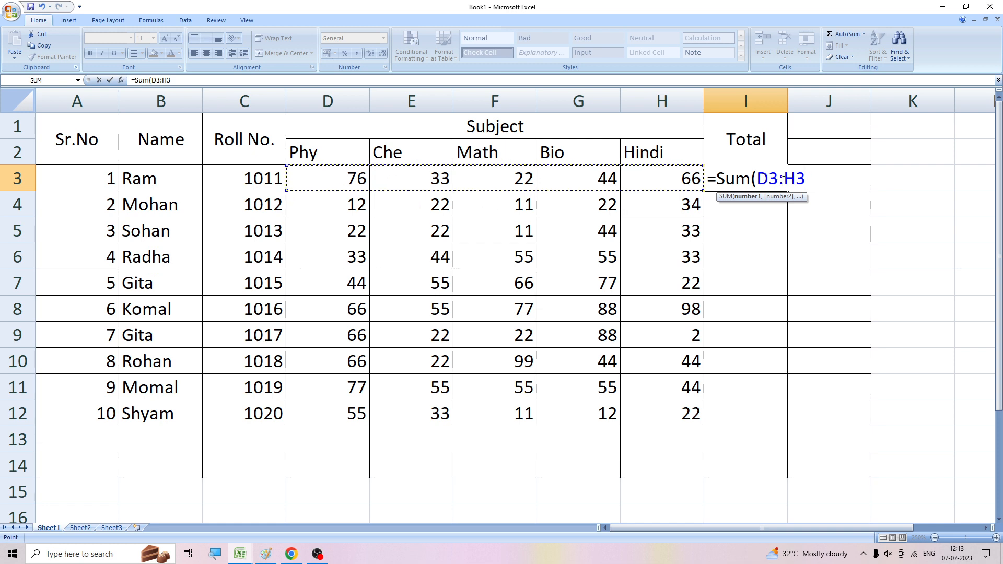
{"action": "type", "text": ")"}
{"action": "key", "text": "Return"}
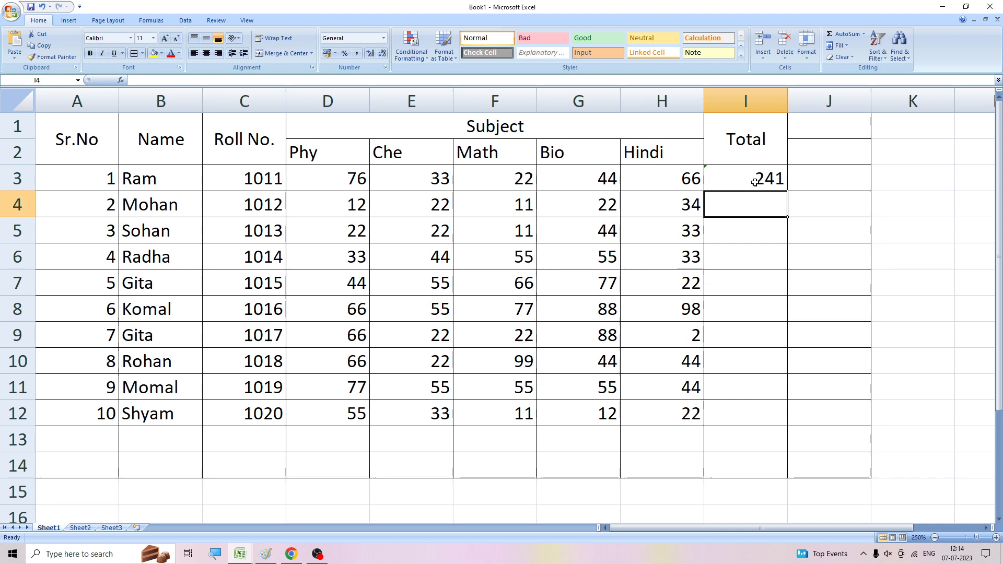
Clear I3, enter the total formula =SUM(D3:H3) again, and fill it down to I12 for all students
{"action": "left_click", "coordinate": [755, 181]}
{"action": "key", "text": "BackSpace"}
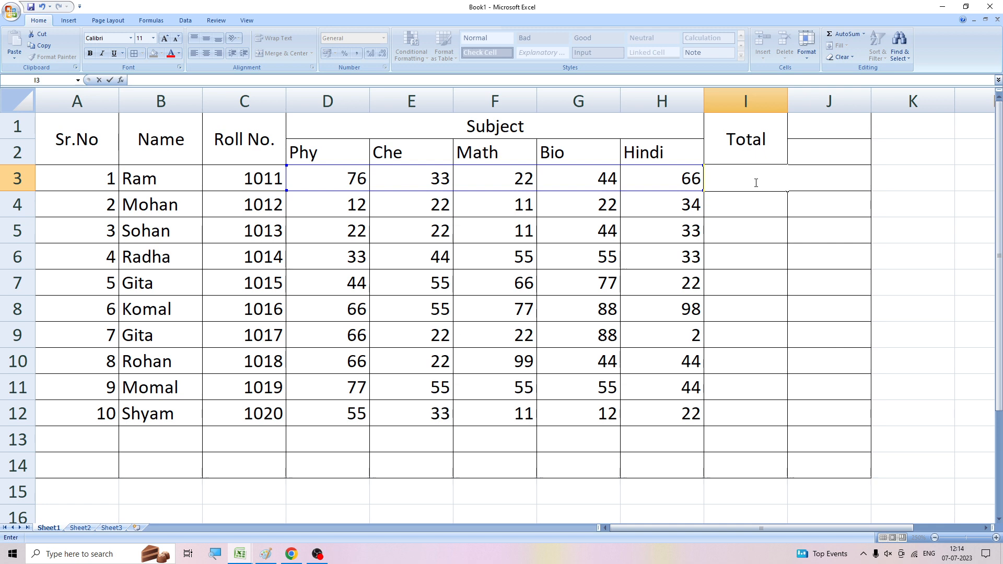
{"action": "type", "text": "="}
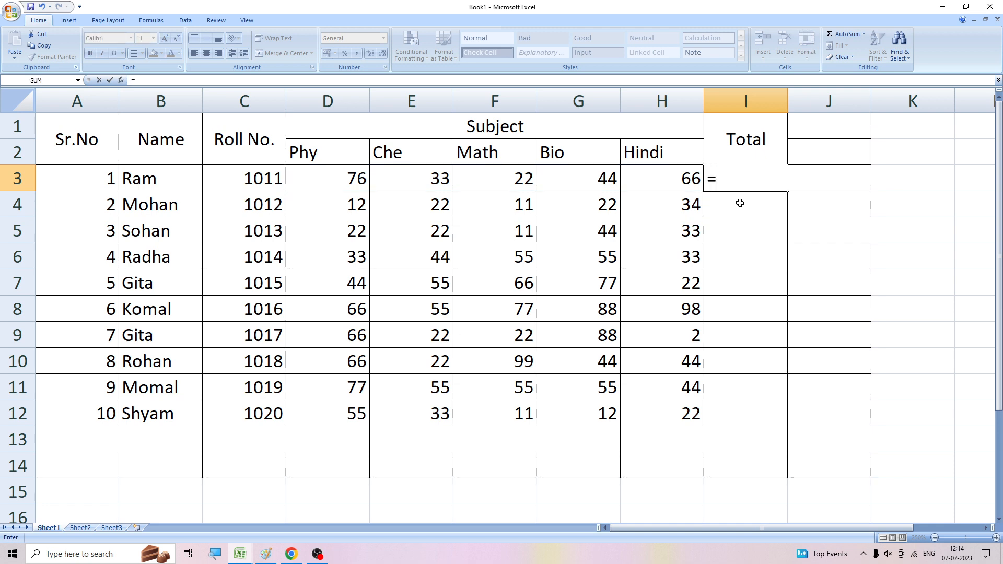
{"action": "type", "text": "sum"}
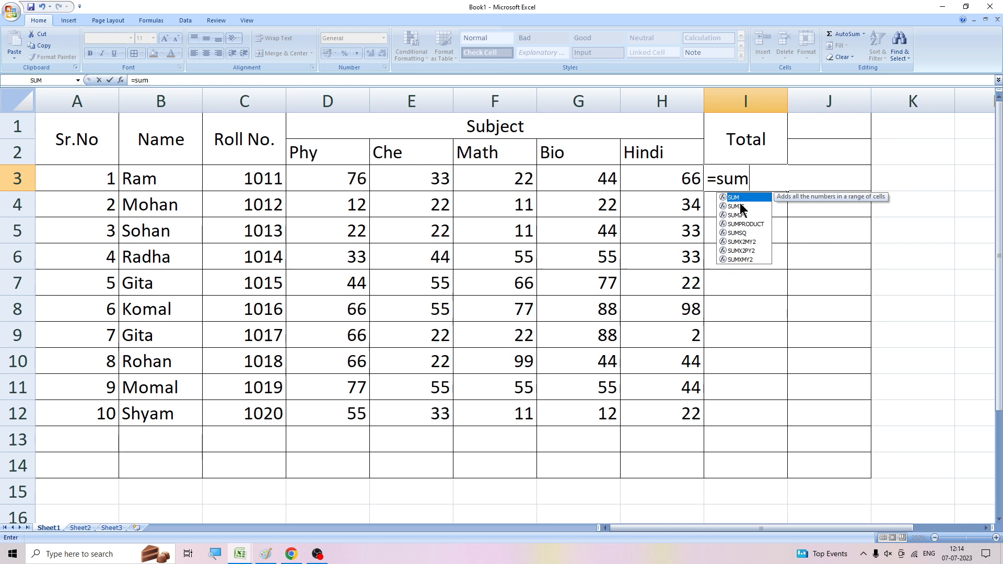
{"action": "type", "text": "("}
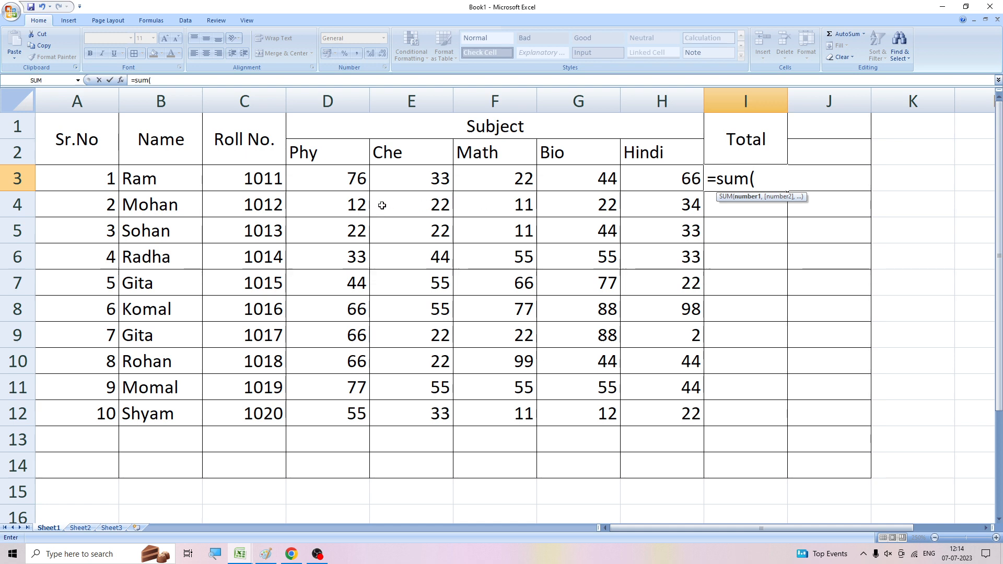
{"action": "left_click", "coordinate": [315, 178]}
{"action": "left_click_drag", "start_coordinate": [334, 181], "coordinate": [632, 184]}
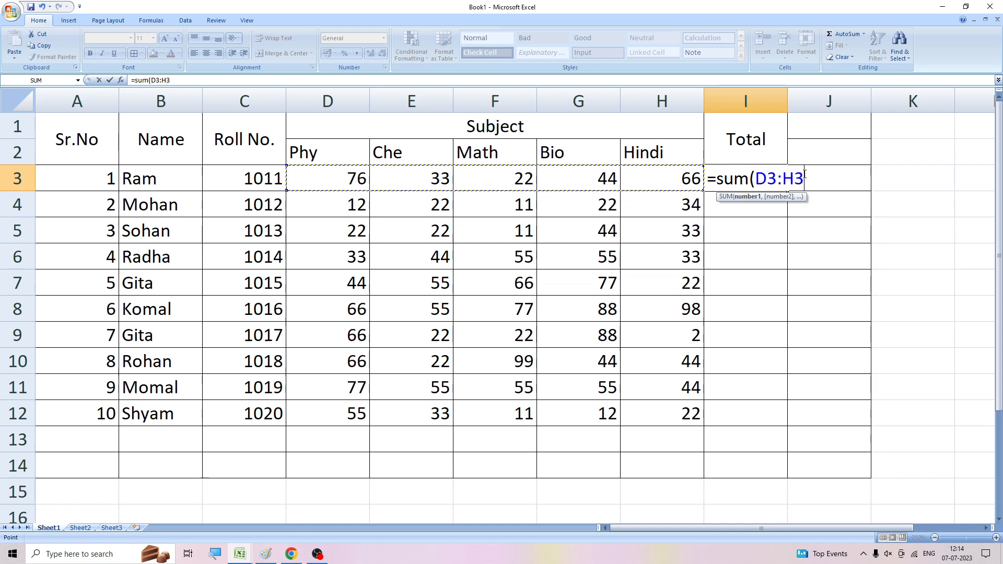
{"action": "type", "text": ")"}
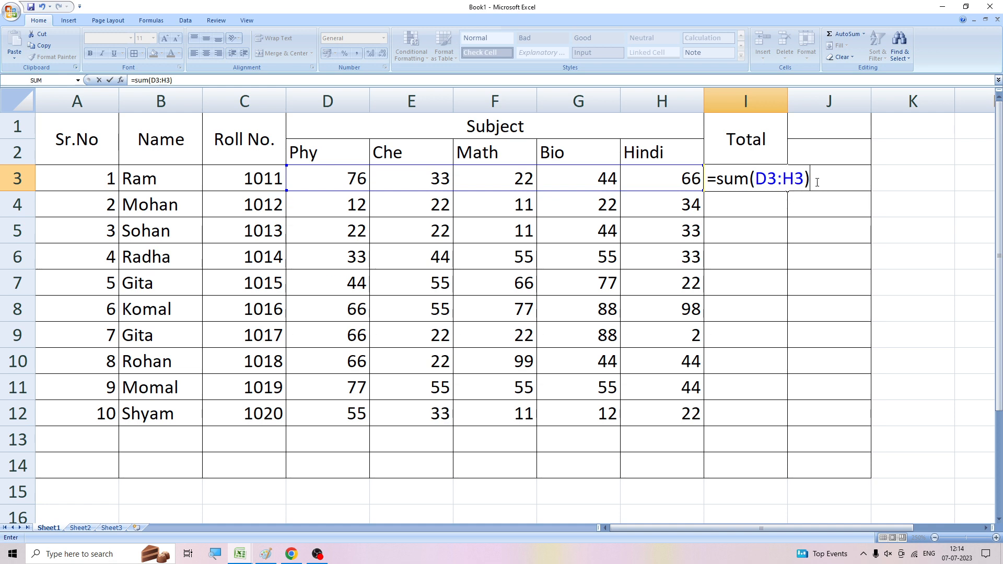
{"action": "key", "text": "Return"}
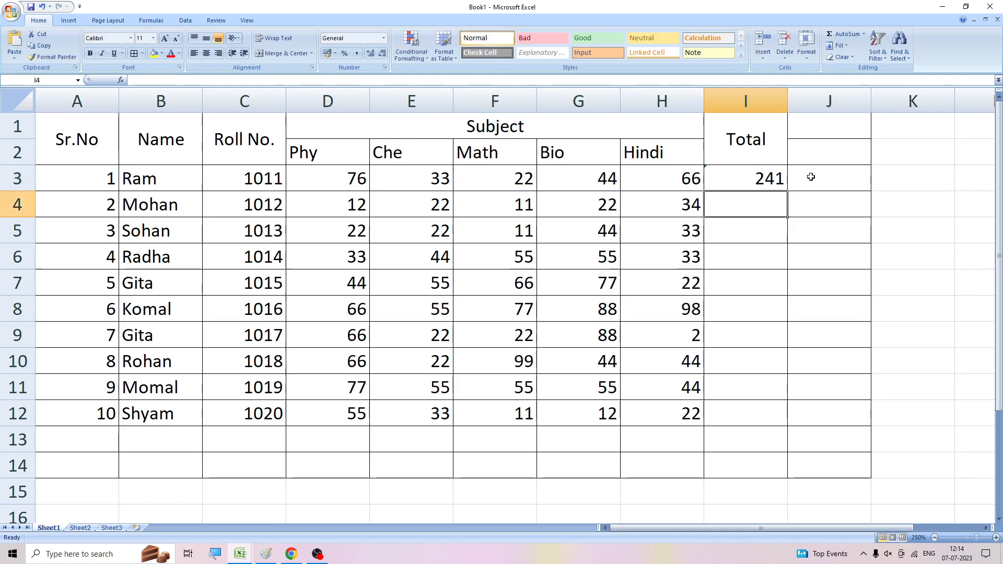
{"action": "left_click", "coordinate": [748, 177]}
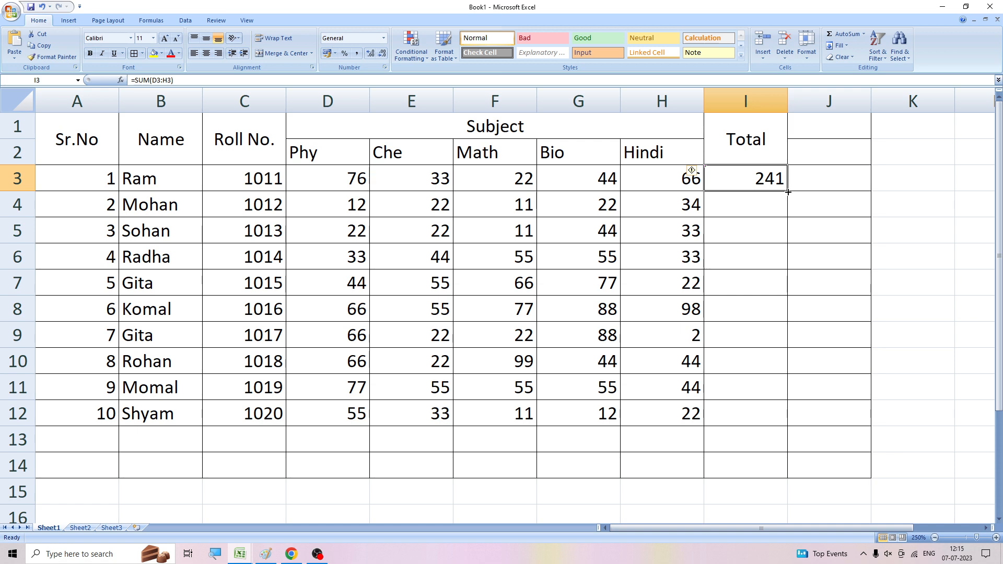
{"action": "left_click_drag", "start_coordinate": [787, 192], "coordinate": [786, 418]}
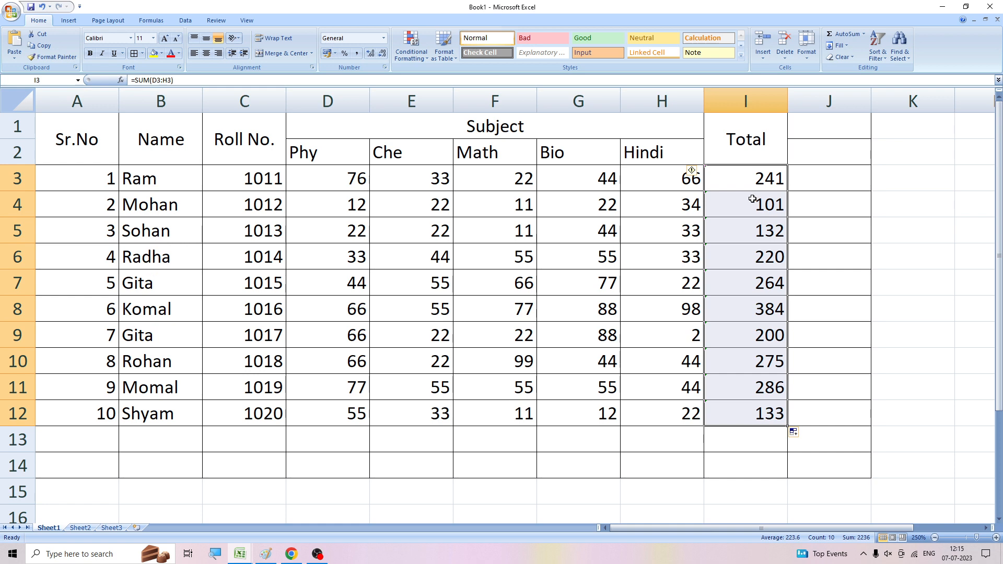
Merge and center cells J1:J2 and enter the column heading Division, centered vertically
{"action": "left_click_drag", "start_coordinate": [812, 130], "coordinate": [813, 142]}
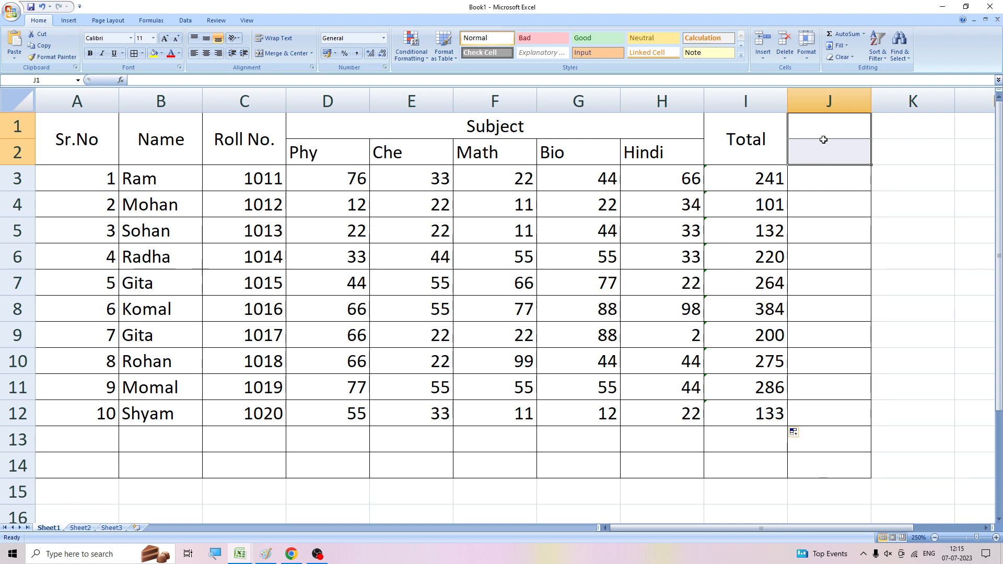
{"action": "left_click", "coordinate": [303, 54]}
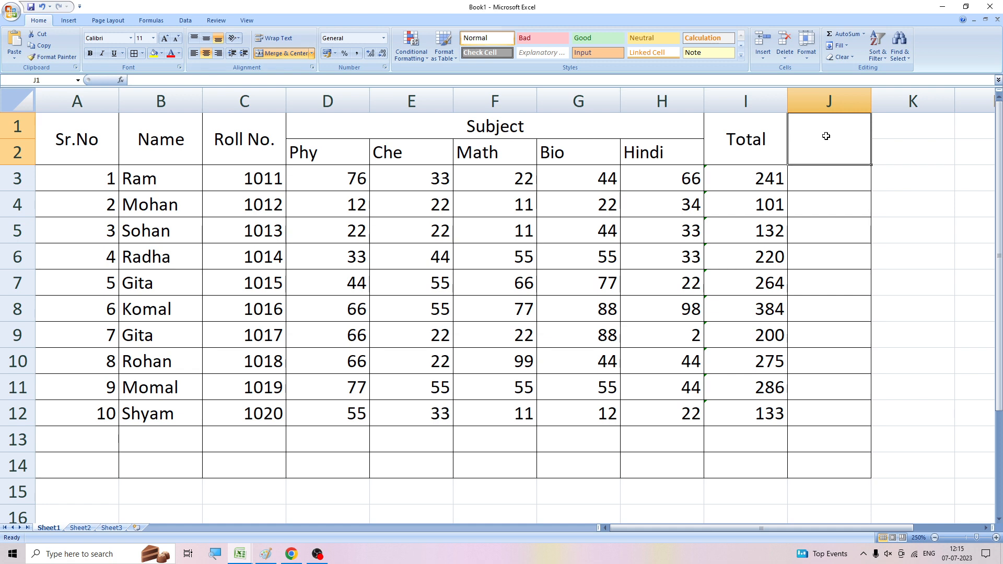
{"action": "type", "text": "Division"}
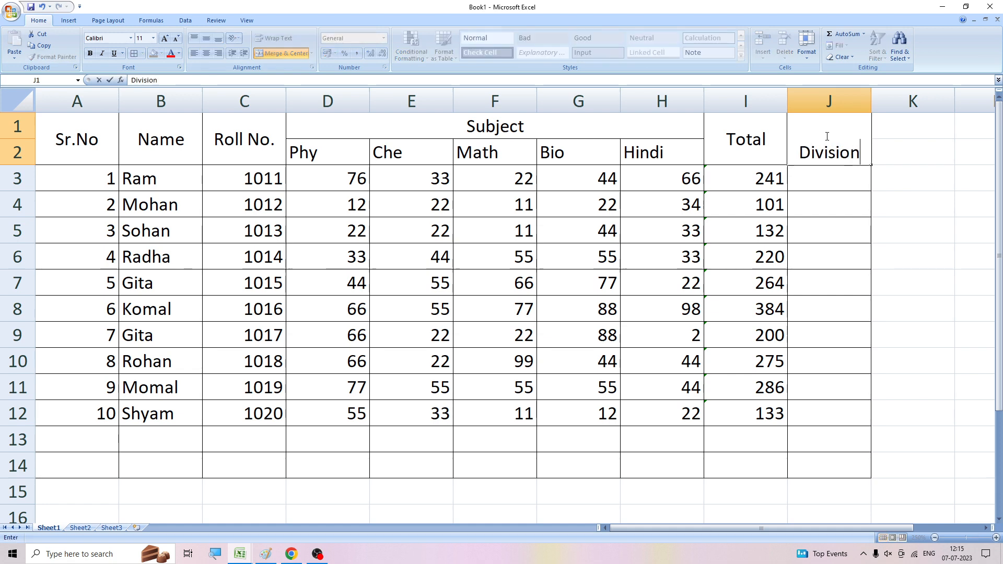
{"action": "left_click", "coordinate": [833, 210]}
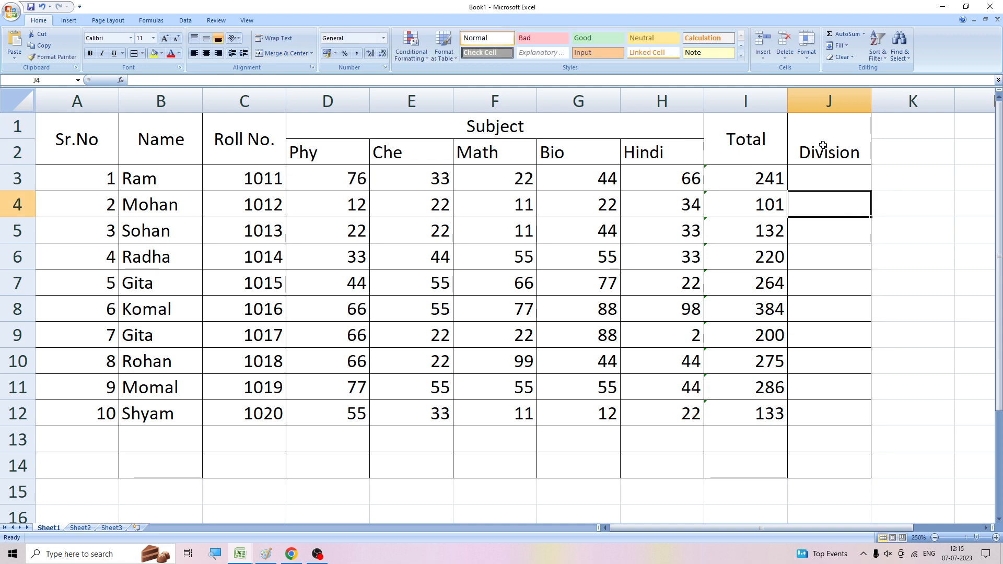
{"action": "left_click", "coordinate": [825, 151]}
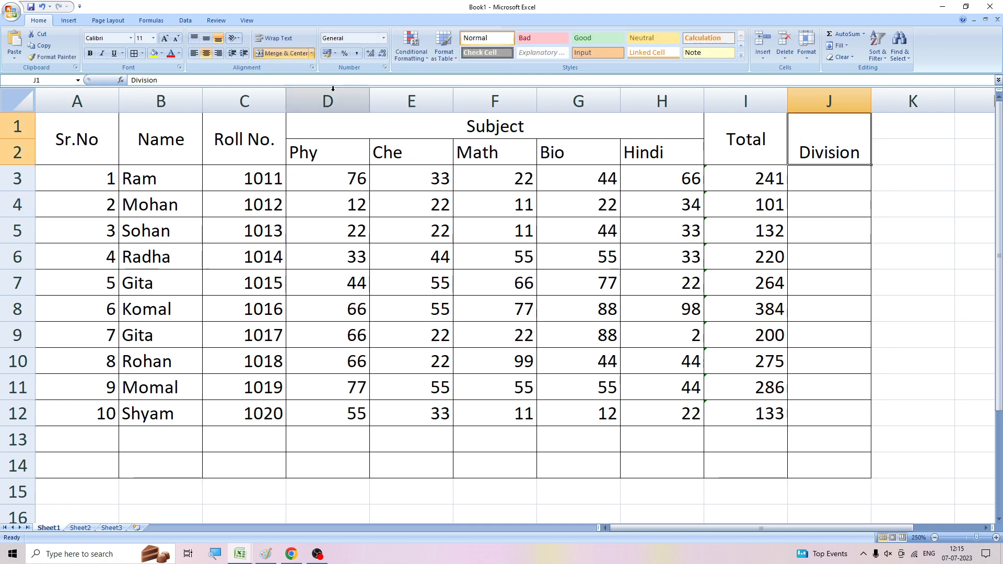
{"action": "left_click", "coordinate": [207, 41]}
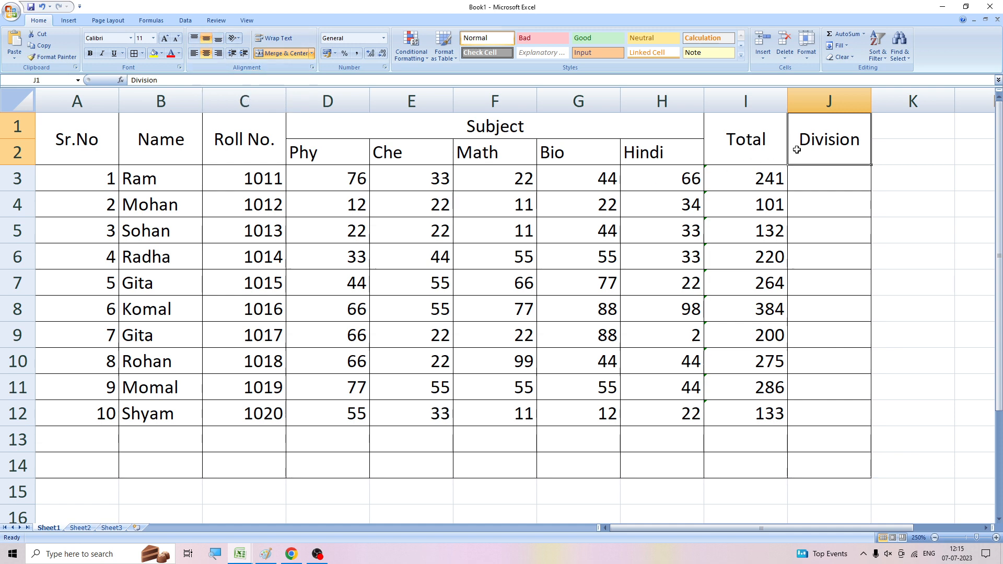
Begin the first student's division formula in J3 as =IF(I3>=,"First", with the threshold left blank
{"action": "left_click", "coordinate": [819, 170]}
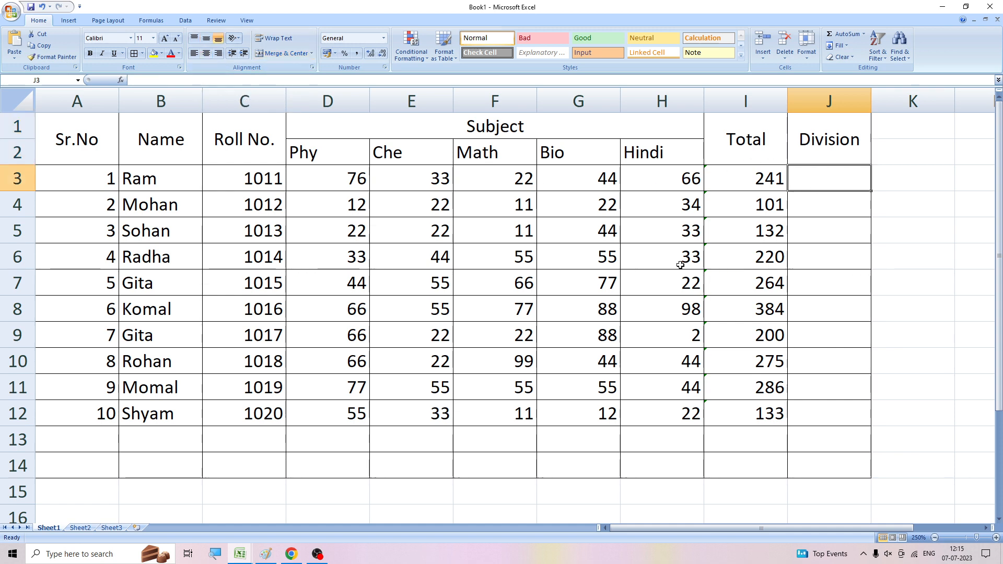
{"action": "mouse_move", "coordinate": [271, 558]}
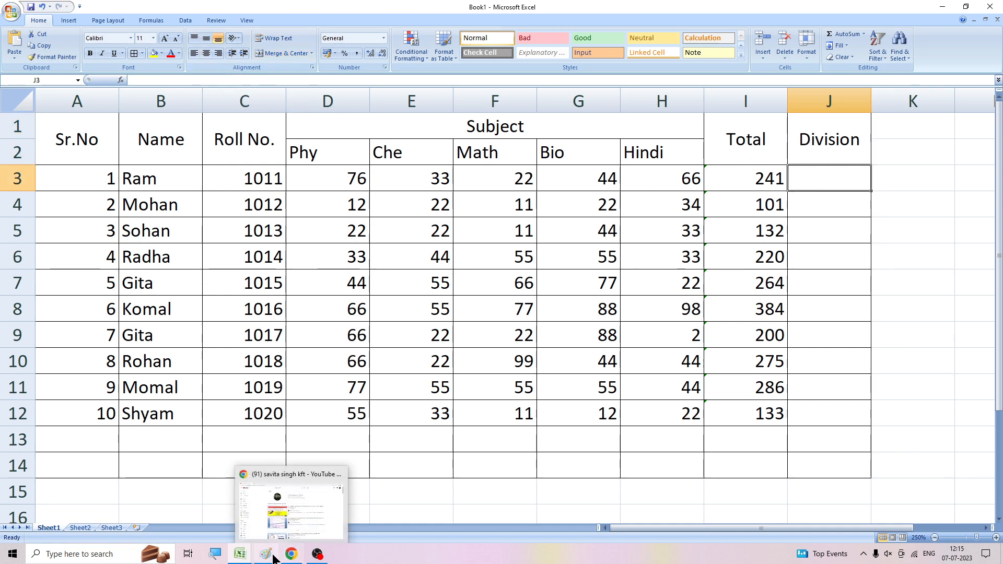
{"action": "mouse_move", "coordinate": [240, 554]}
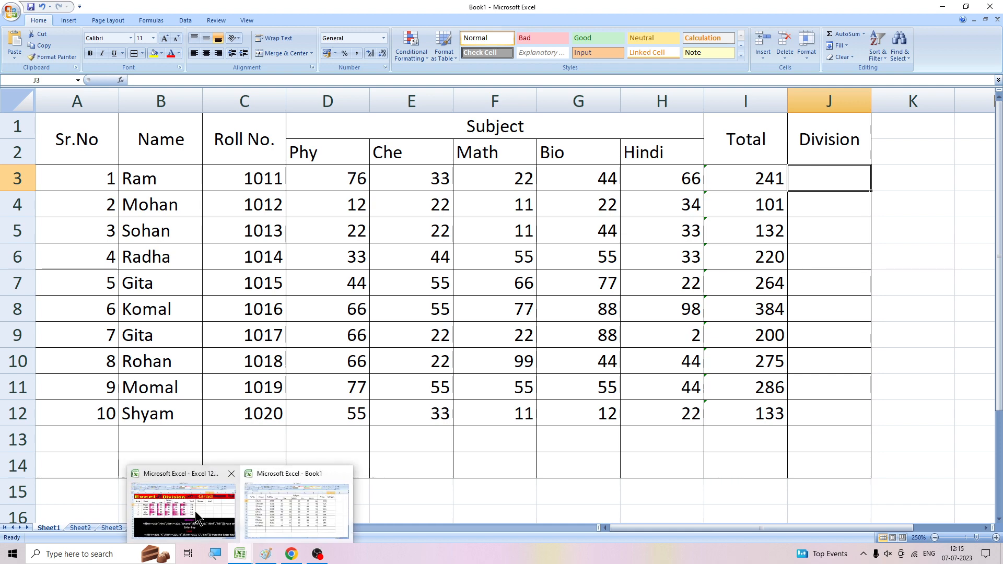
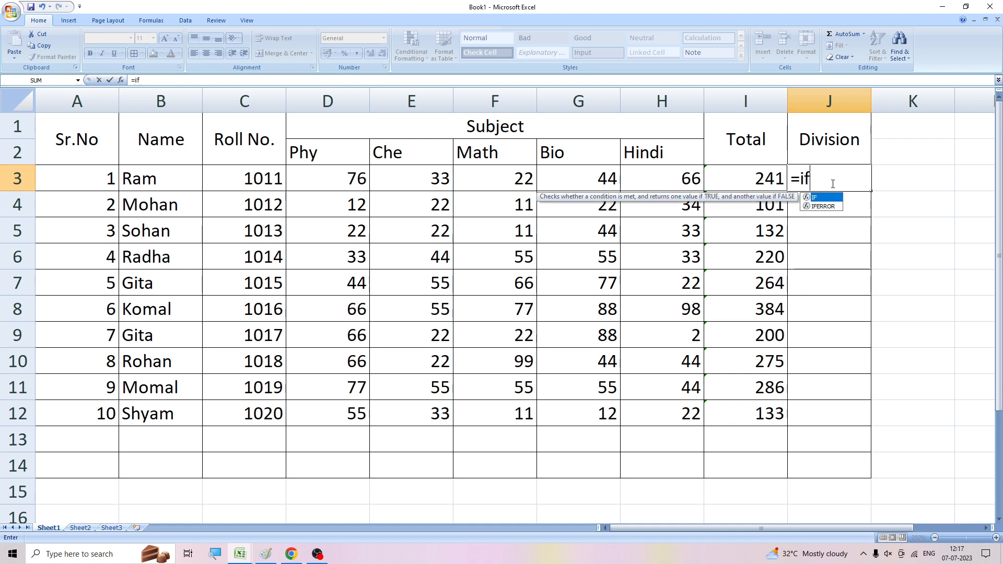
{"action": "type", "text": "("}
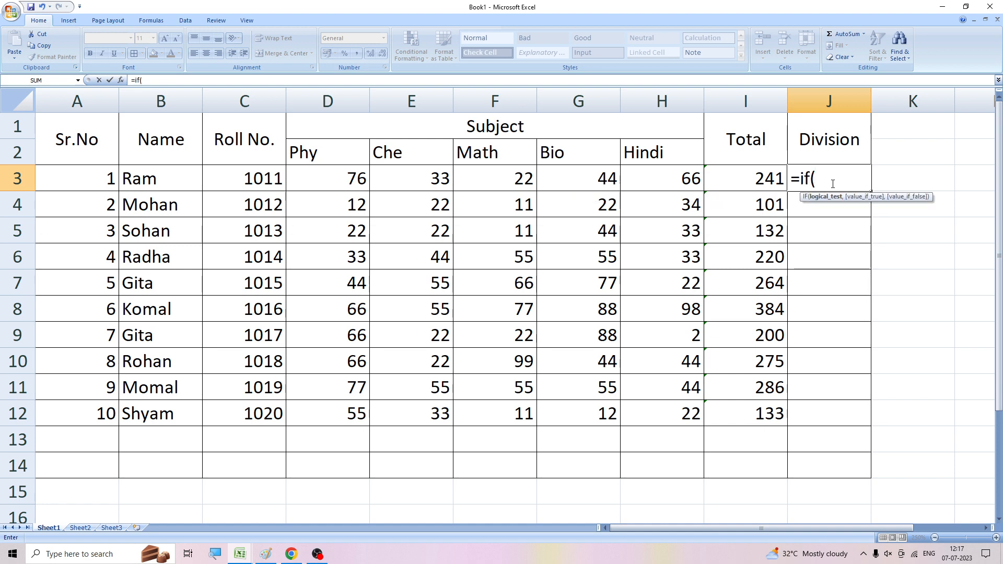
{"action": "left_click", "coordinate": [768, 180]}
{"action": "type", "text": ","}
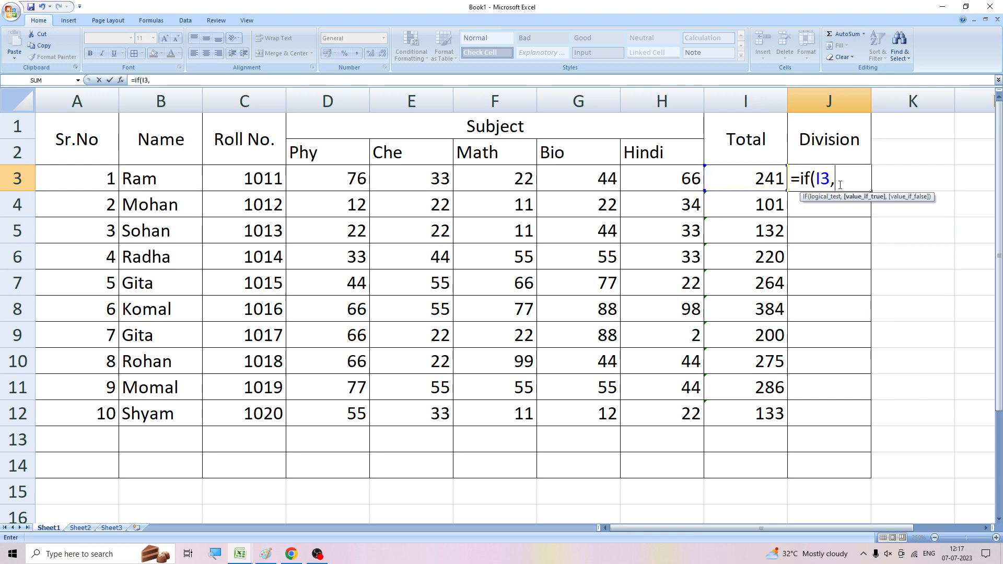
{"action": "key", "text": "BackSpace"}
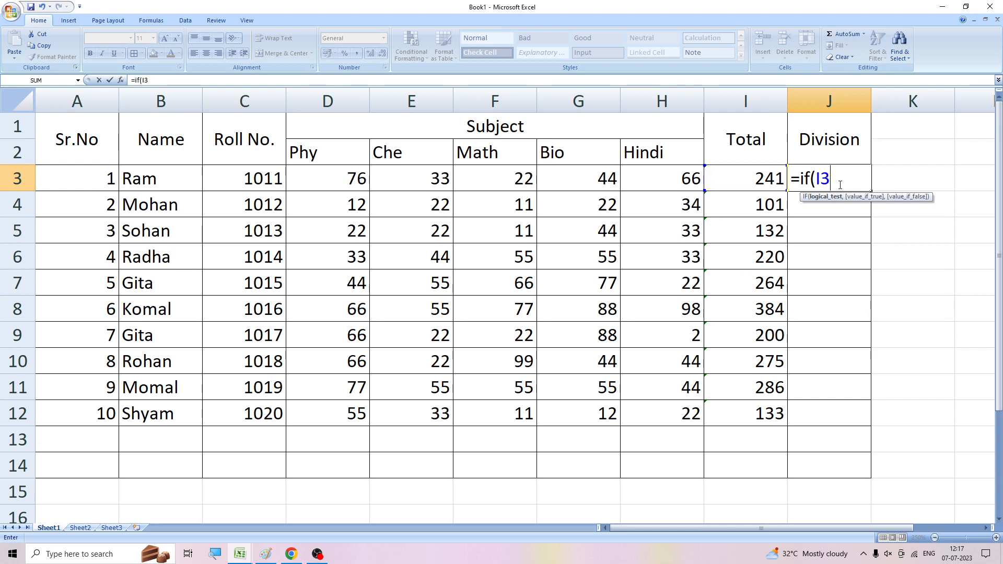
{"action": "type", "text": ">=,"}
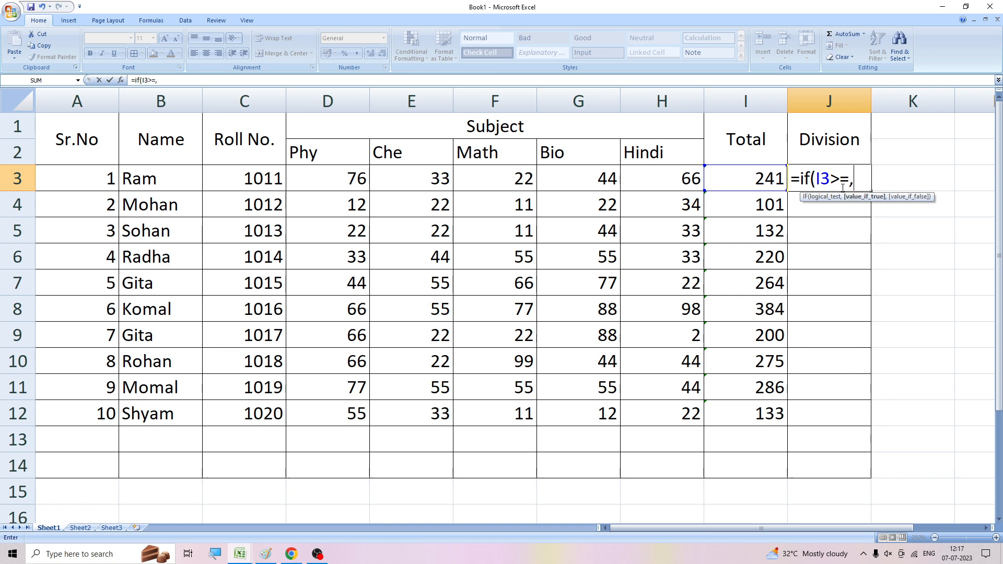
{"action": "type", "text": "\"First\","}
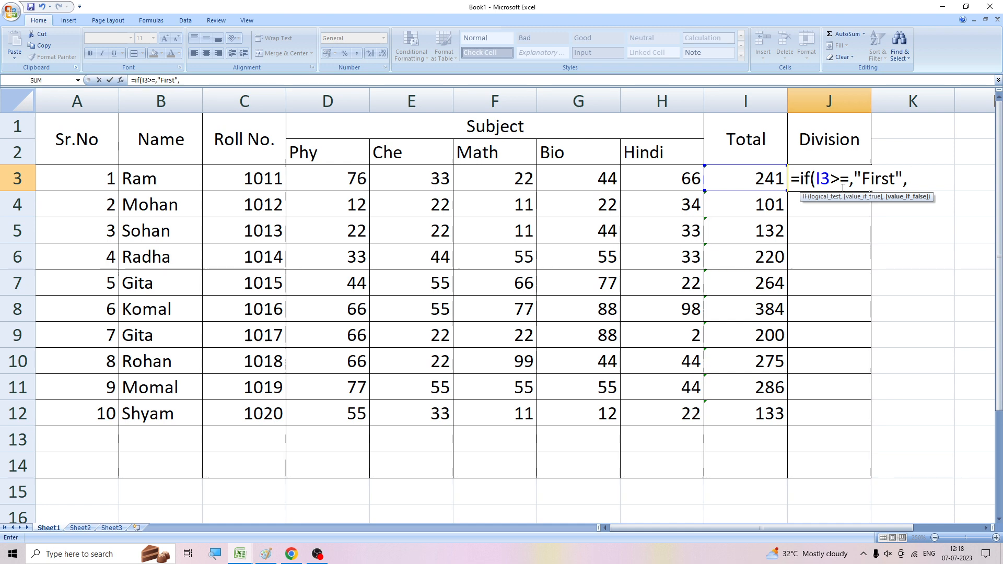
Nest a second IF testing I3>=225 in the J3 division formula and set the blank First threshold to 300
{"action": "type", "text": "if"}
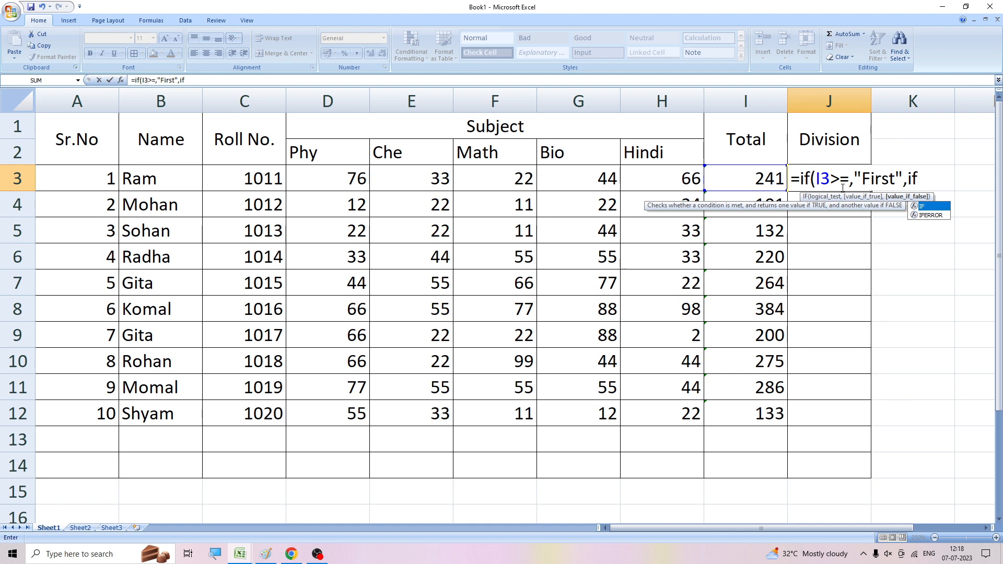
{"action": "type", "text": "("}
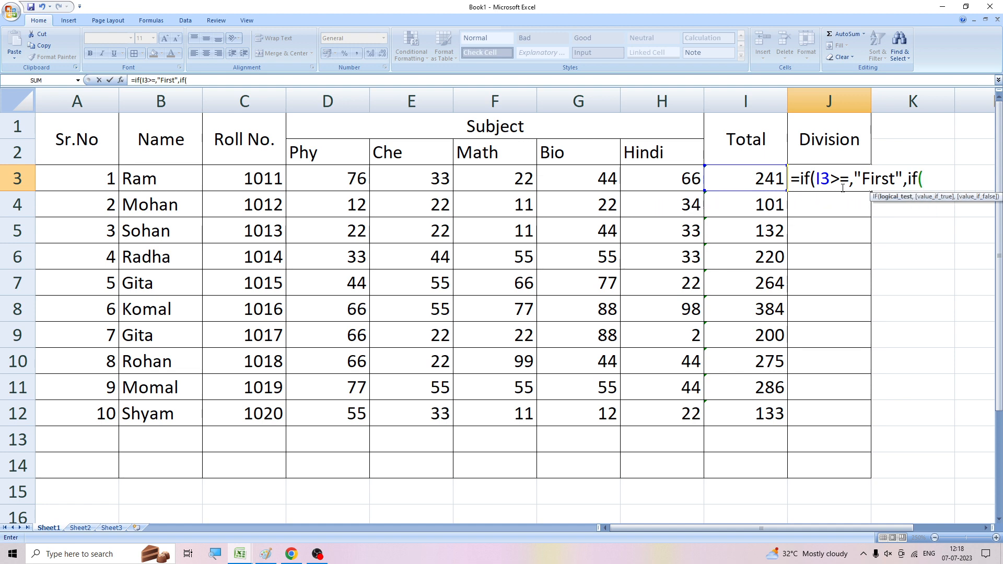
{"action": "left_click", "coordinate": [745, 180]}
{"action": "type", "text": ">=225"}
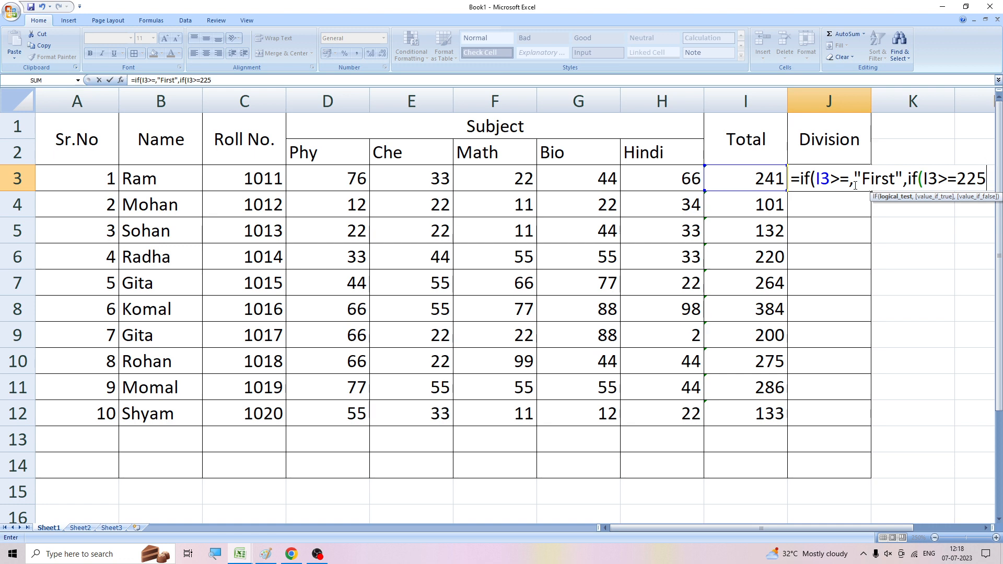
{"action": "left_click", "coordinate": [898, 198]}
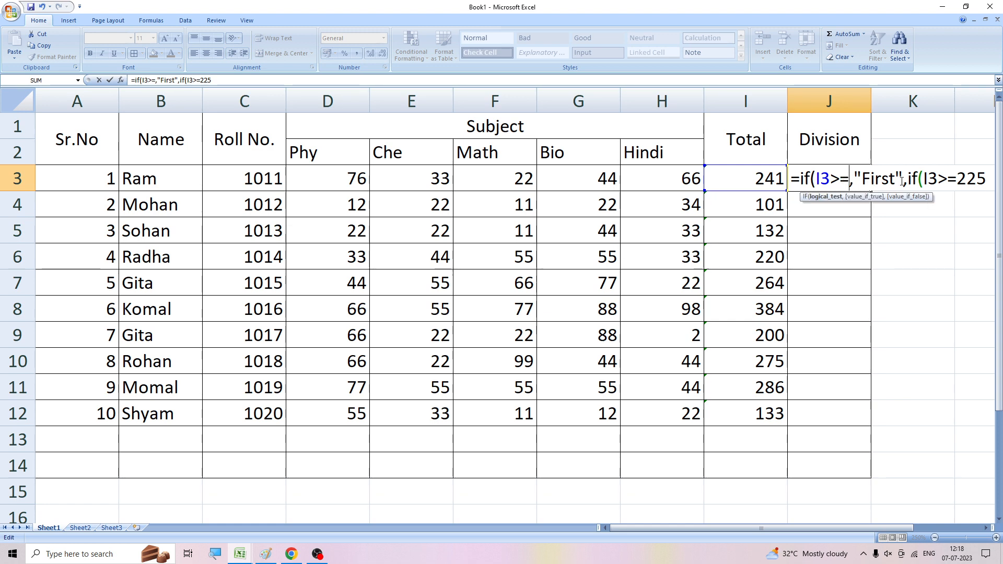
{"action": "type", "text": "300"}
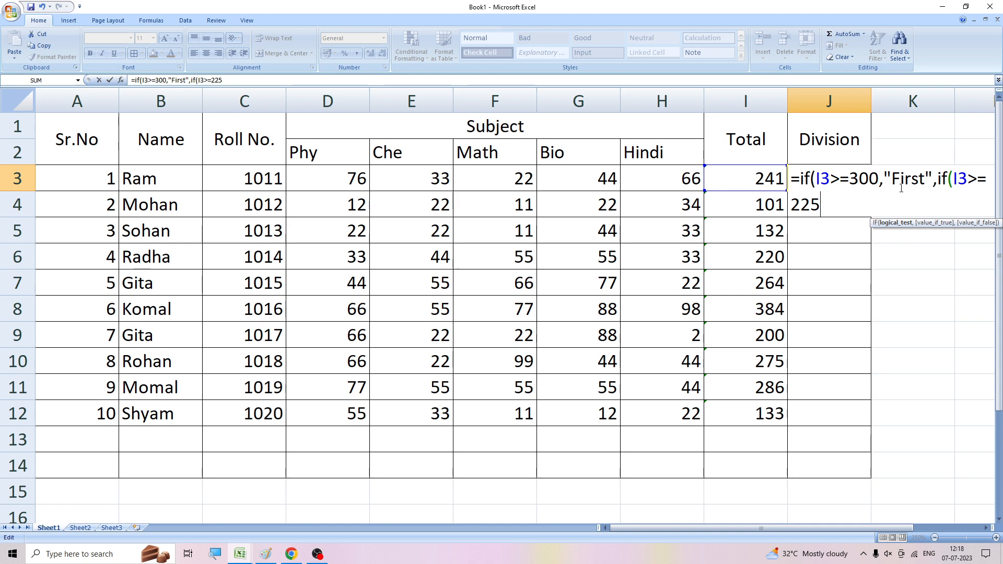
Continue the J3 formula with "Second" as the second IF's true result and a third nested IF testing I3>=150
{"action": "type", "text": ",\"Second"}
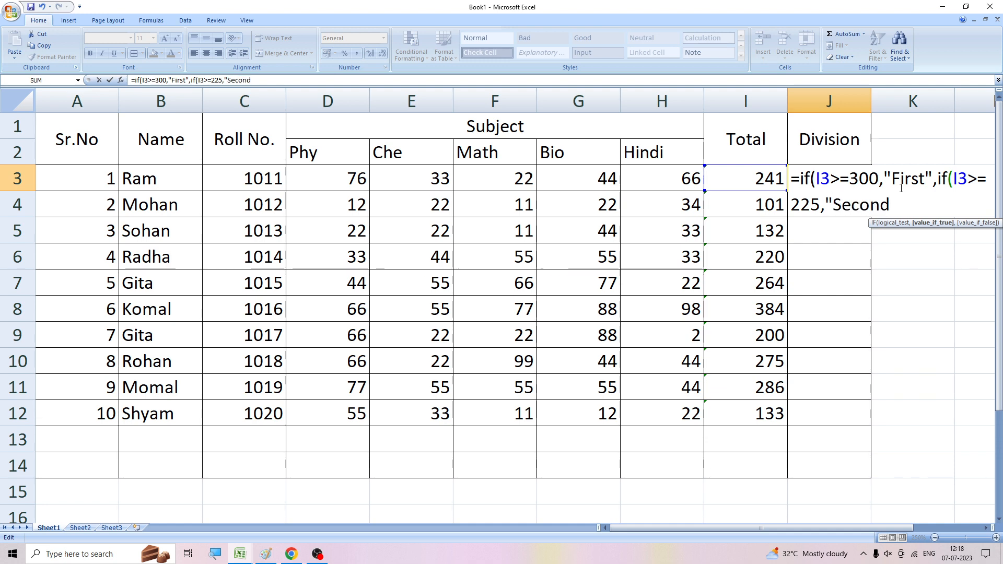
{"action": "type", "text": "\","}
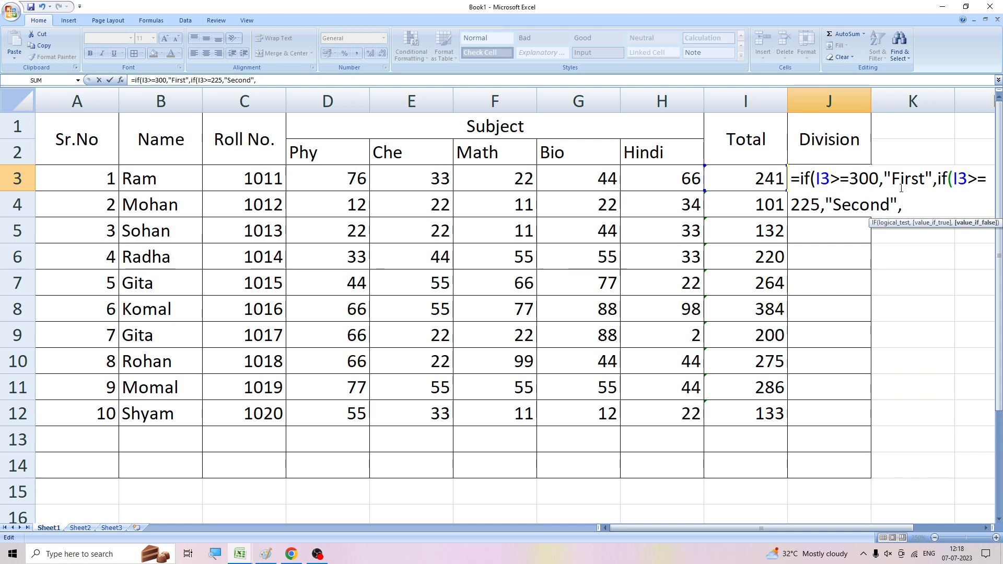
{"action": "type", "text": "if"}
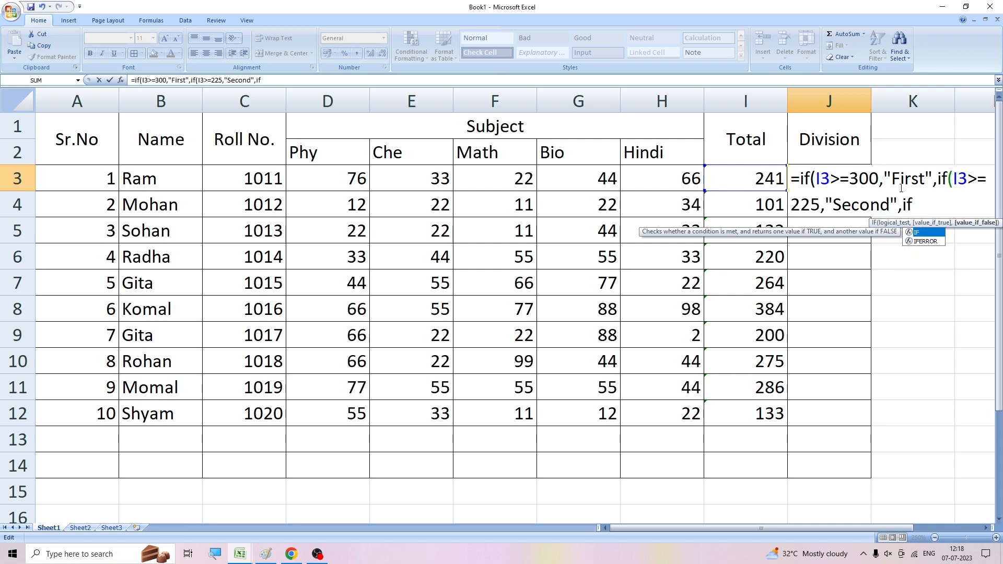
{"action": "type", "text": "("}
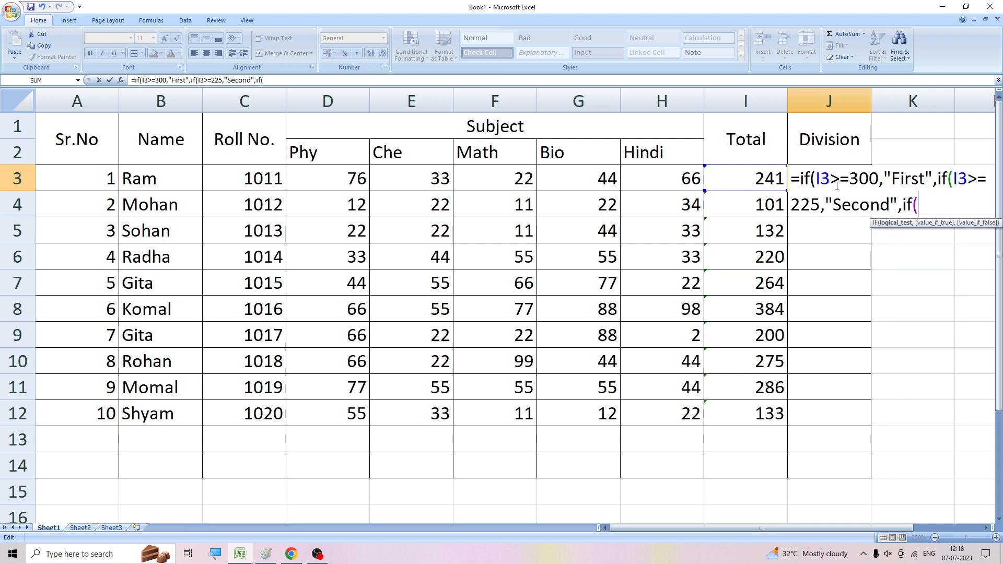
{"action": "left_click", "coordinate": [762, 175]}
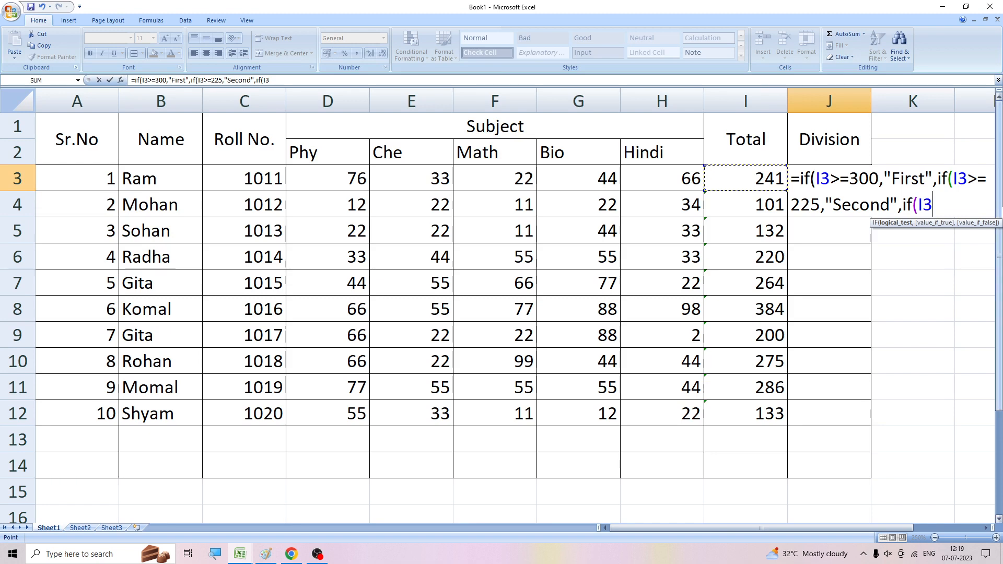
{"action": "type", "text": ">=150"}
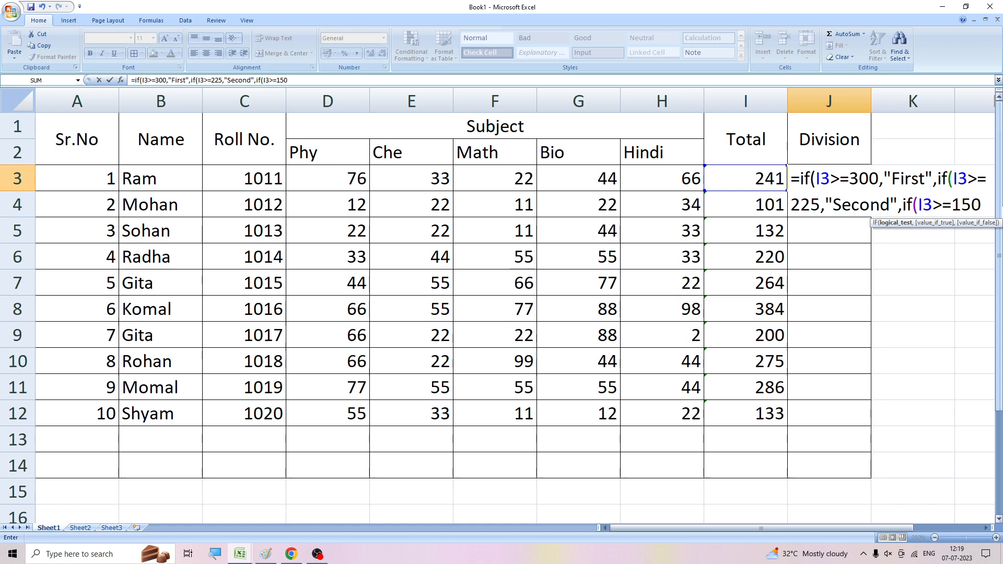
Complete the J3 formula with "third" as the true result and "fail" otherwise, close all three IFs, and enter it
{"action": "type", "text": ",\""}
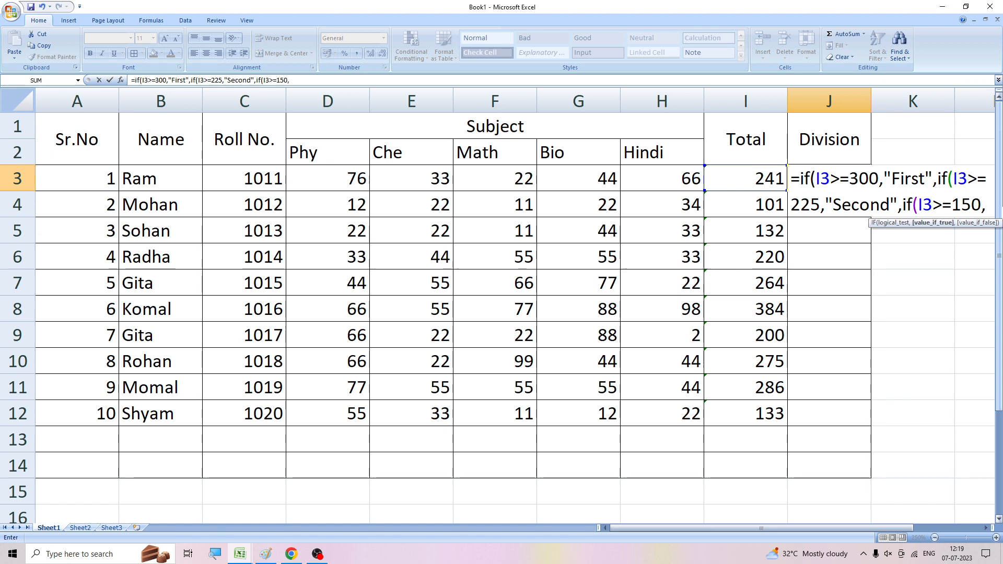
{"action": "type", "text": "thirs"}
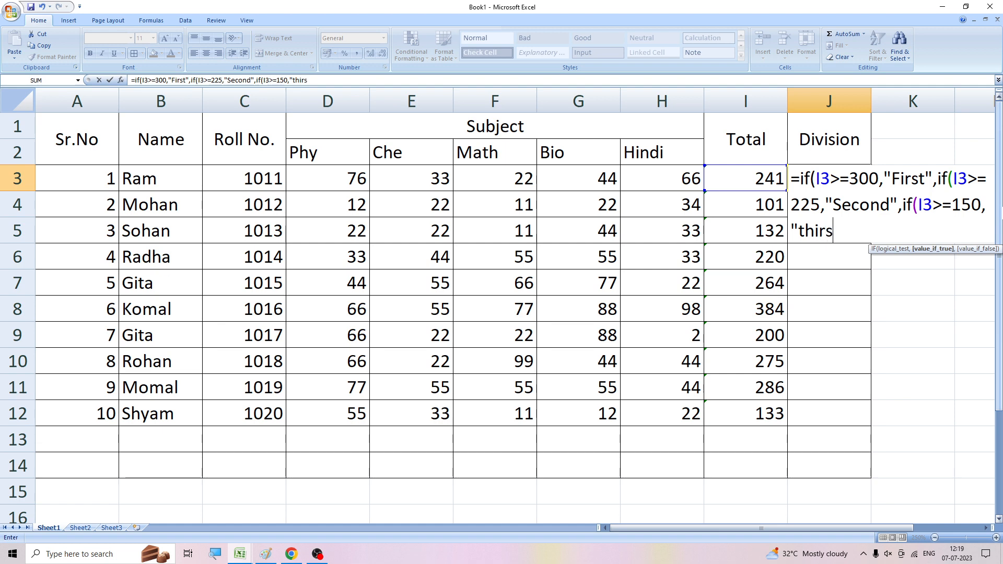
{"action": "key", "text": "BackSpace"}
{"action": "type", "text": "d\",\""}
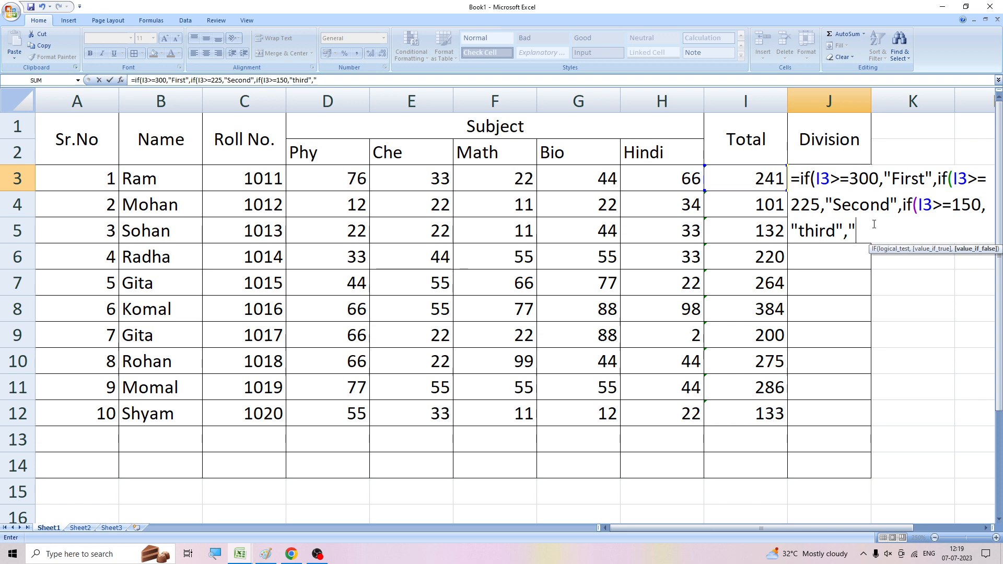
{"action": "type", "text": "fail"}
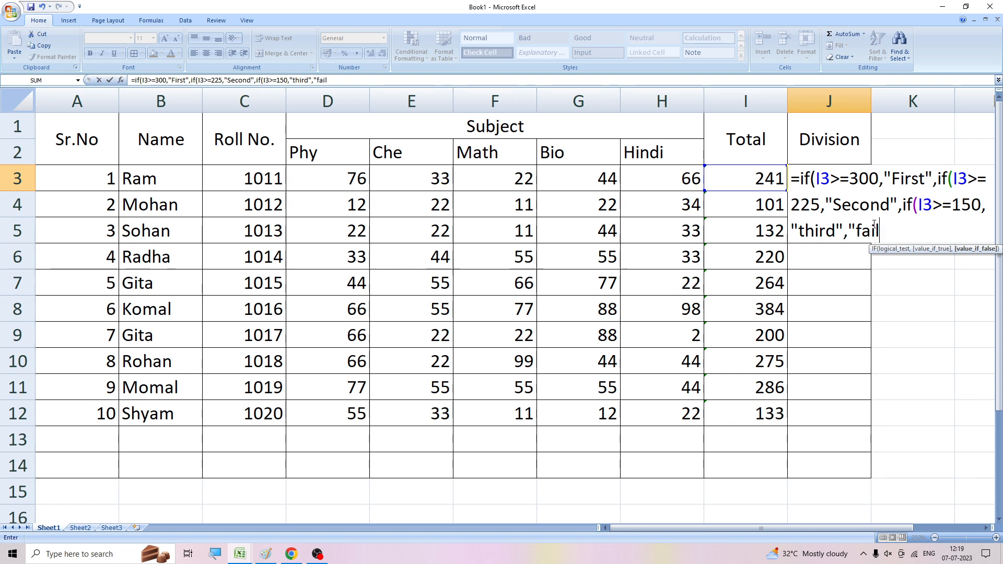
{"action": "type", "text": "\""}
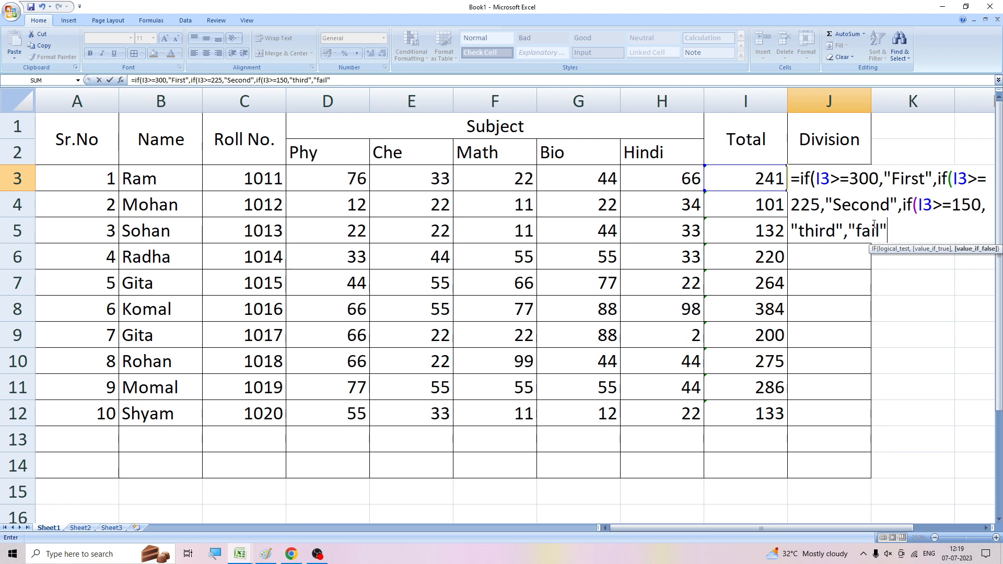
{"action": "type", "text": ")))"}
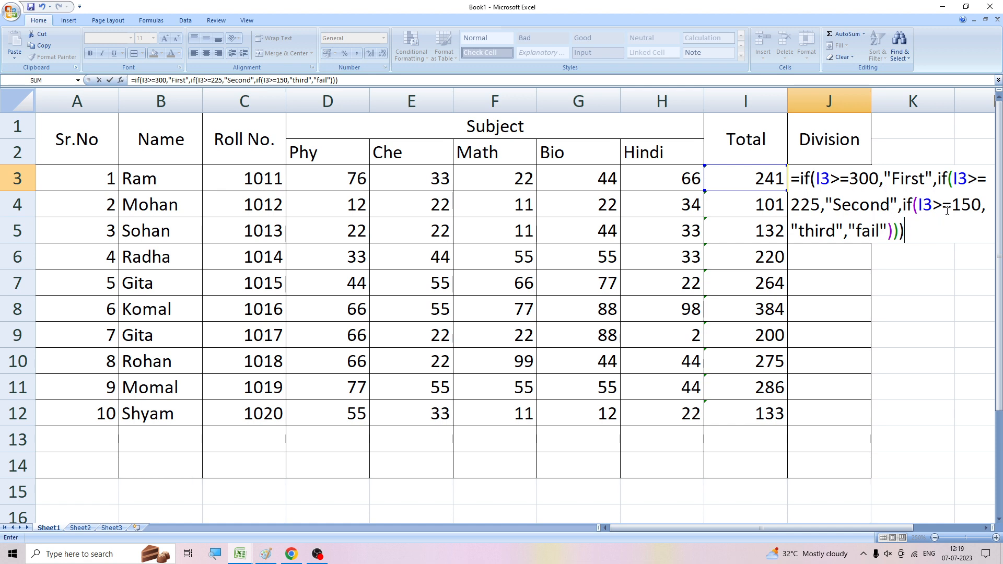
{"action": "key", "text": "Return"}
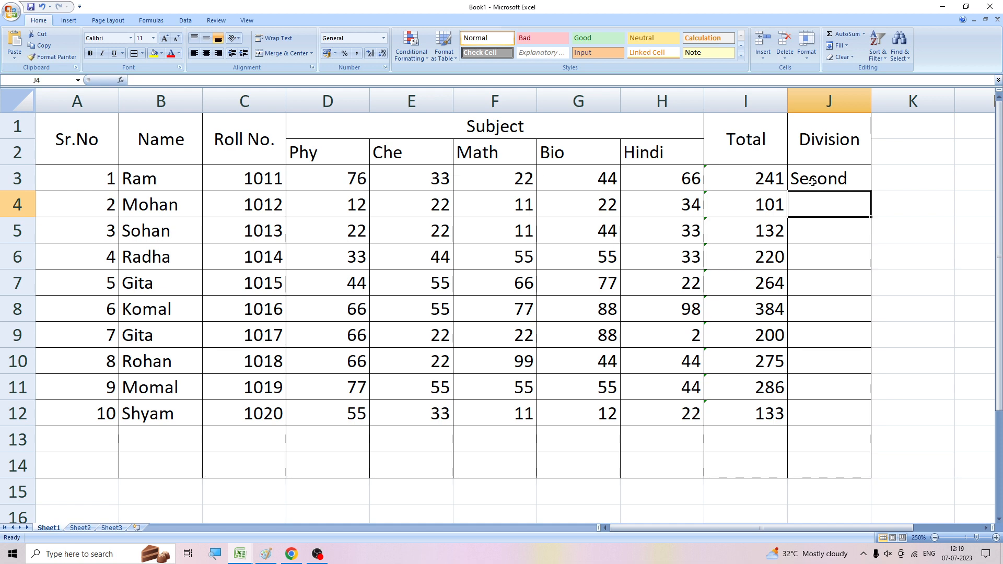
Clear the division formula from J3 and reselect the empty cell
{"action": "left_click", "coordinate": [813, 181]}
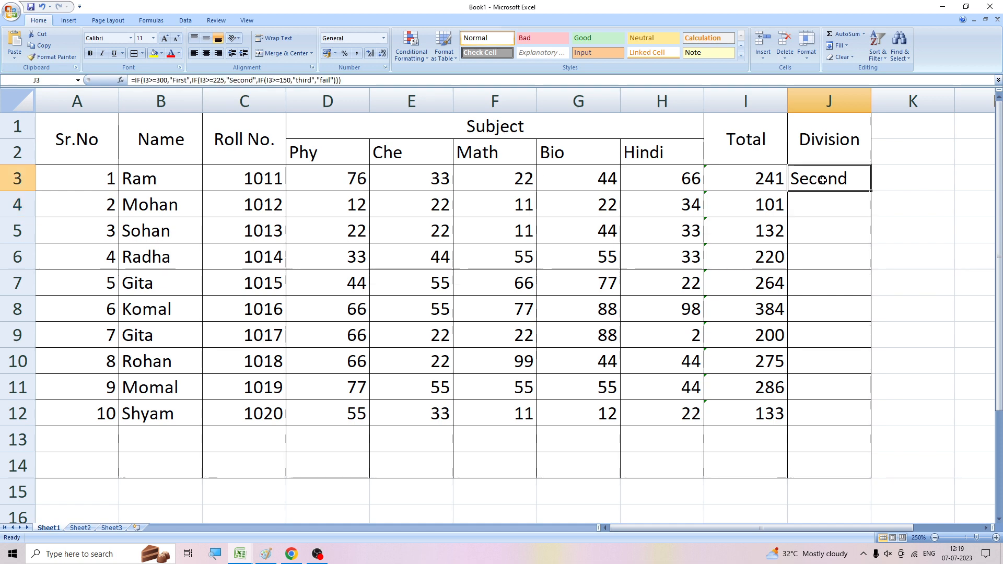
{"action": "key", "text": "BackSpace"}
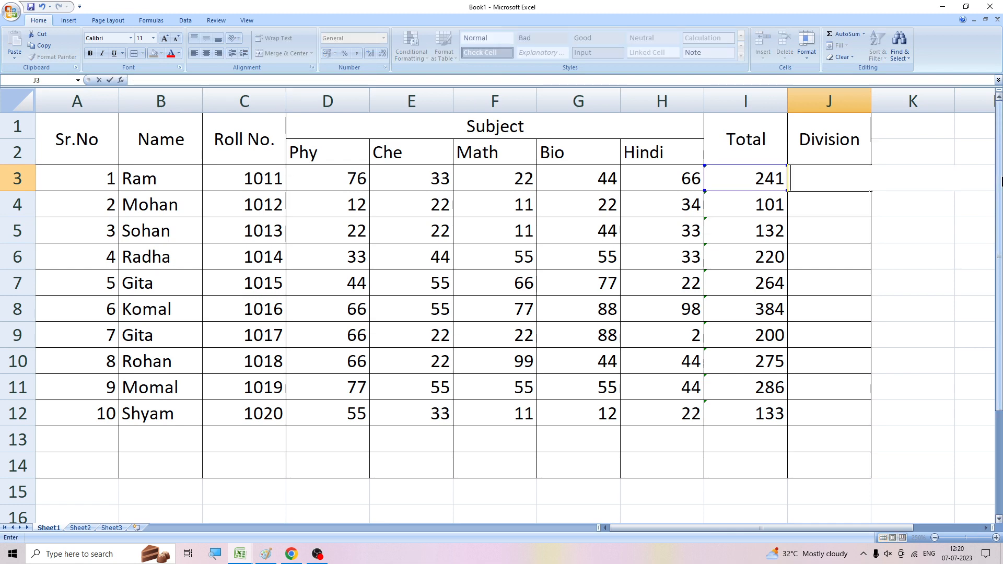
{"action": "left_click", "coordinate": [878, 244]}
{"action": "left_click", "coordinate": [830, 175]}
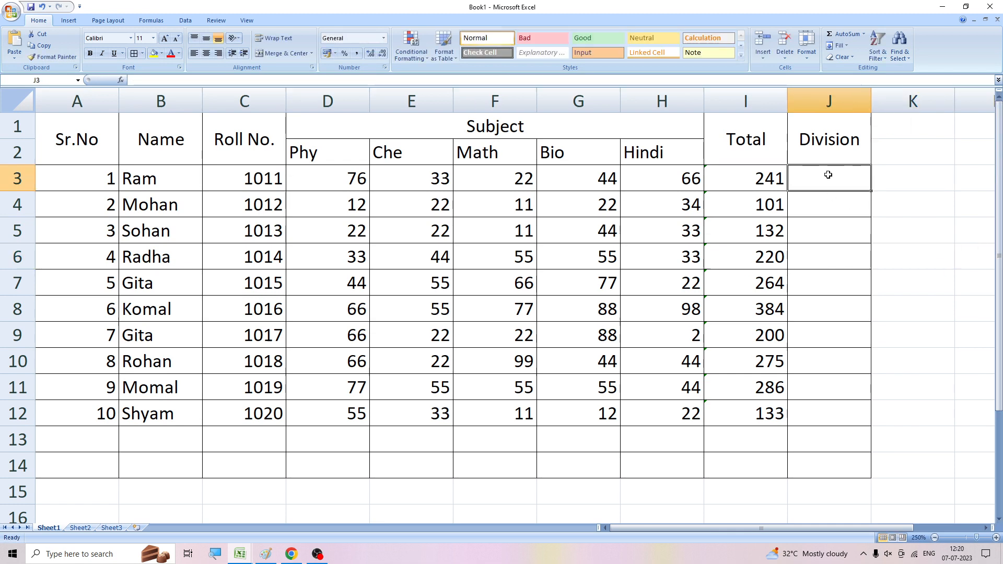
Begin the first student's division formula again in J3 as =if(I3>=300,"First", using the total in I3
{"action": "type", "text": "="}
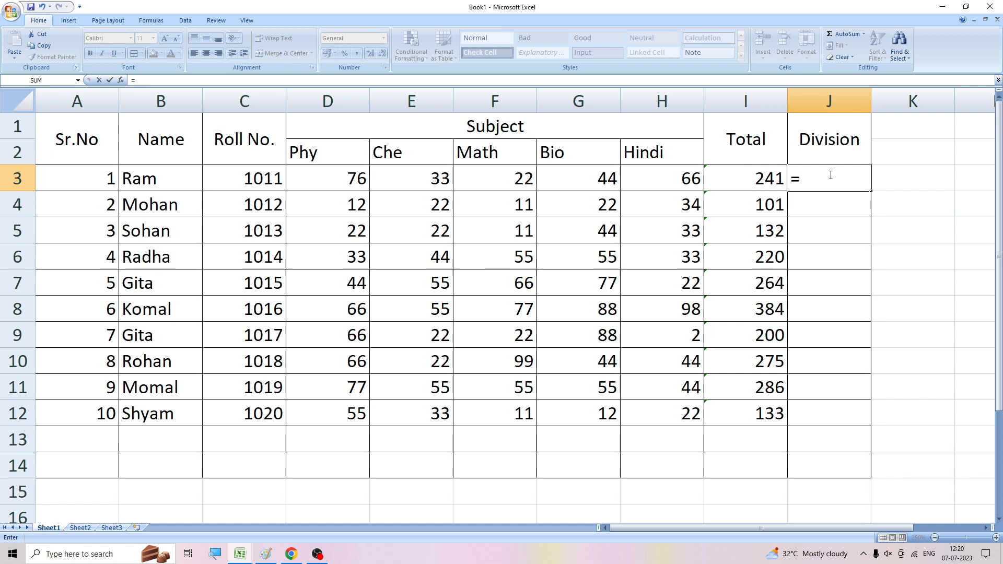
{"action": "type", "text": "if"}
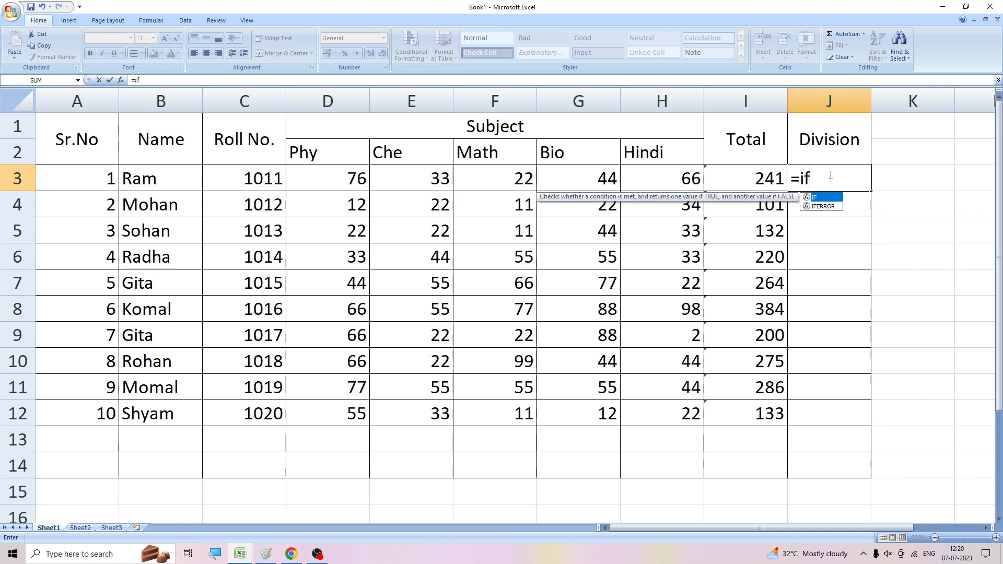
{"action": "type", "text": "("}
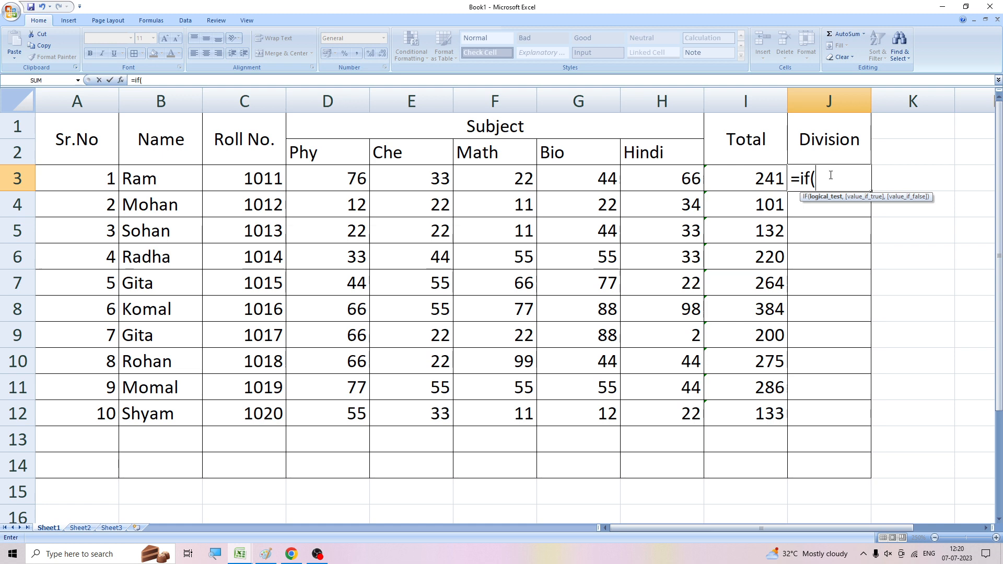
{"action": "left_click", "coordinate": [733, 177]}
{"action": "type", "text": ">"}
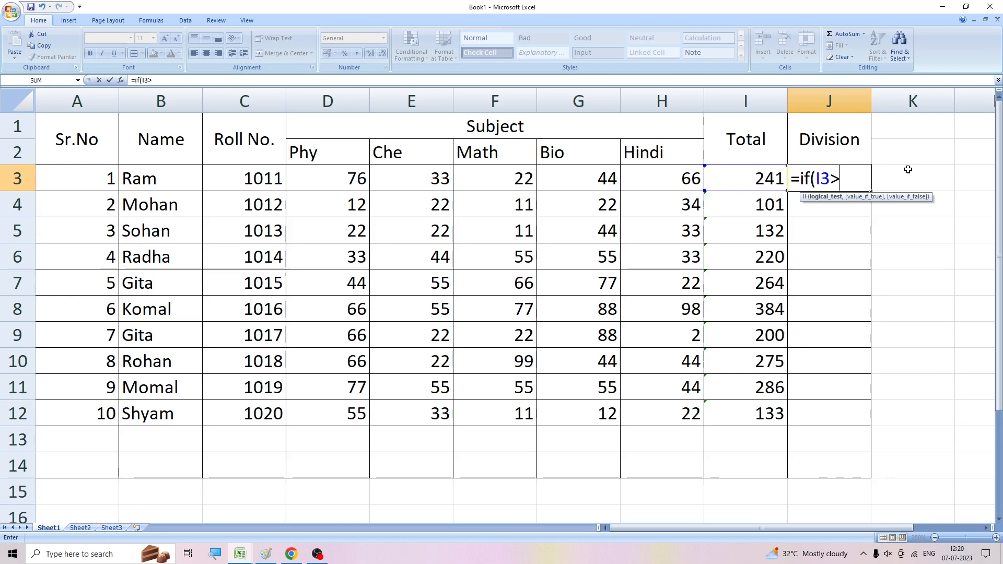
{"action": "type", "text": "="}
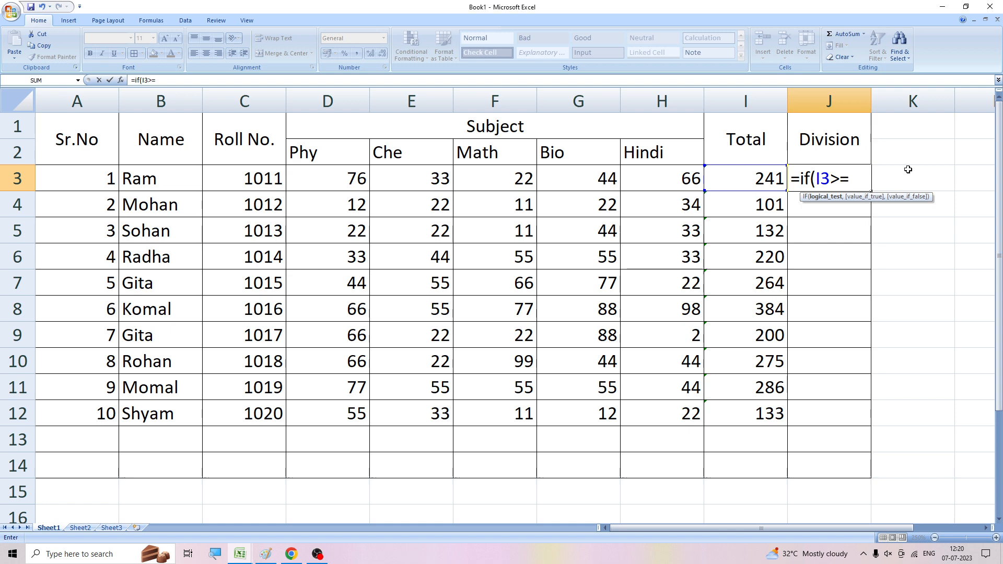
{"action": "type", "text": "300,"}
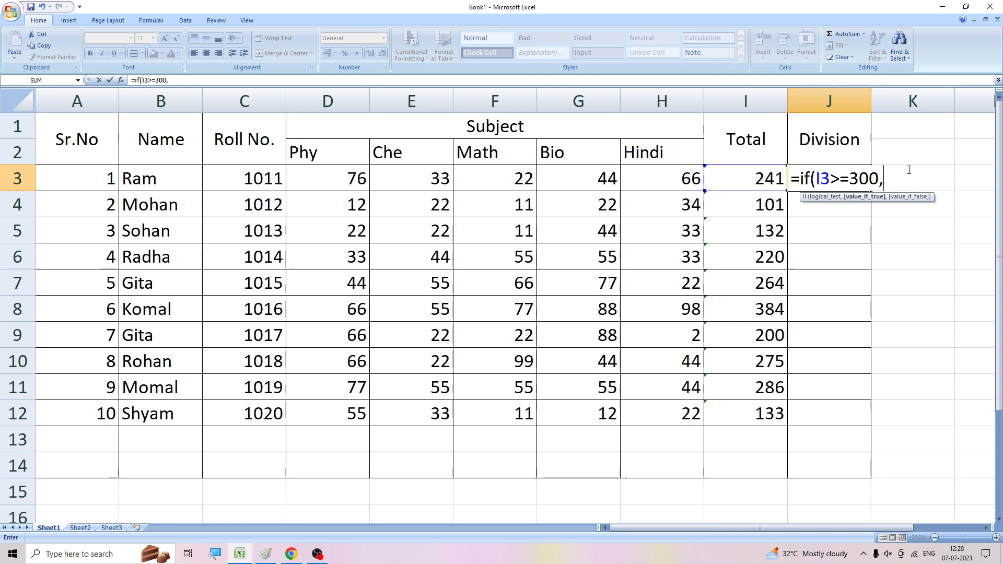
{"action": "type", "text": "\""}
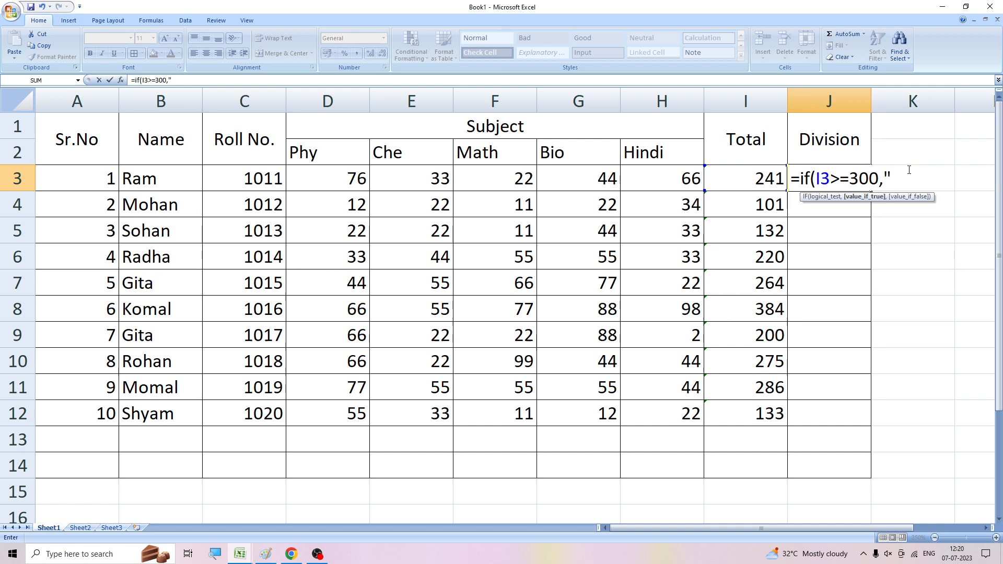
{"action": "type", "text": "First\","}
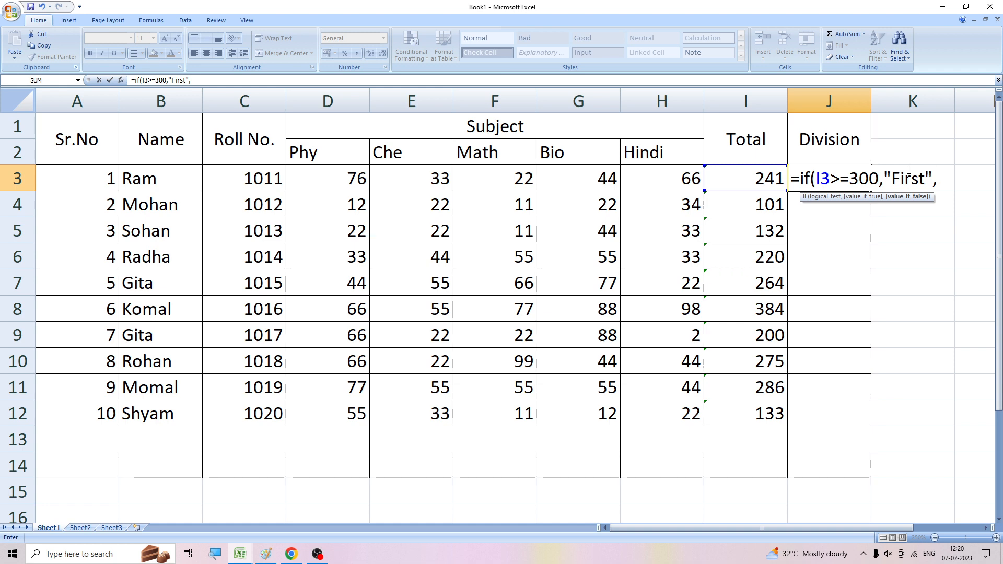
Continue the J3 formula with a nested IF that tests I3>=225 and returns "second" when true
{"action": "type", "text": "if"}
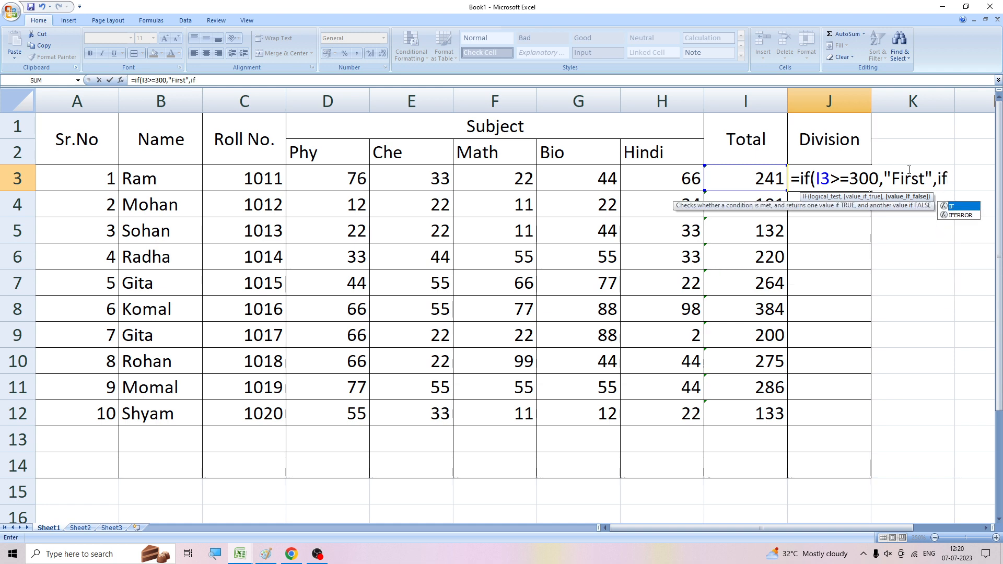
{"action": "type", "text": "("}
{"action": "left_click", "coordinate": [762, 180]}
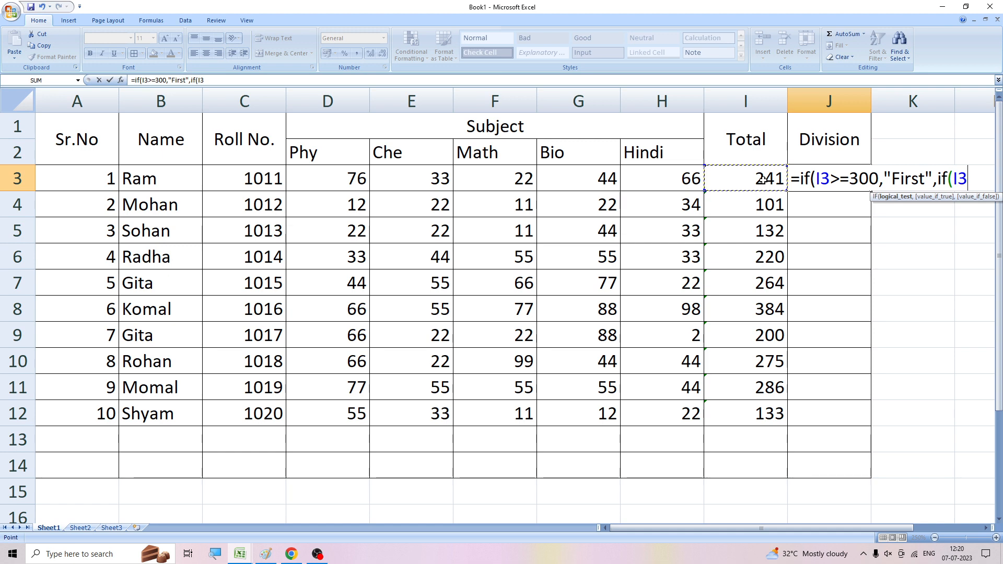
{"action": "type", "text": ">=225"}
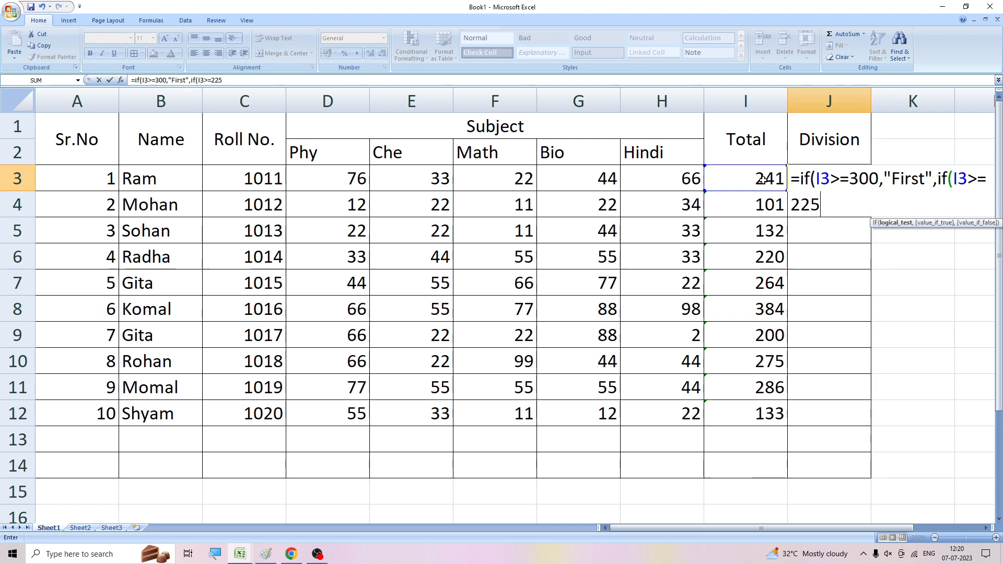
{"action": "type", "text": ",\""}
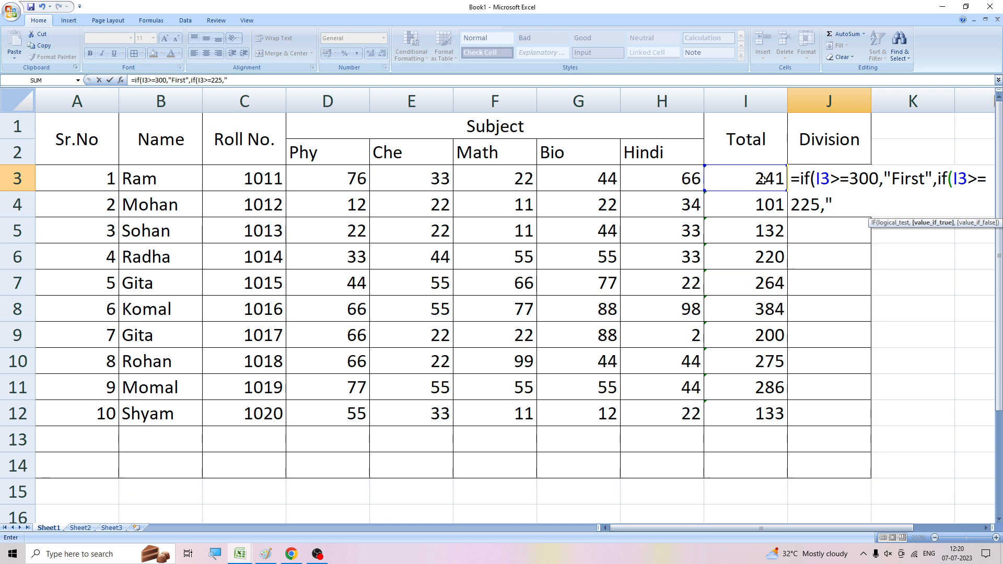
{"action": "type", "text": "second"}
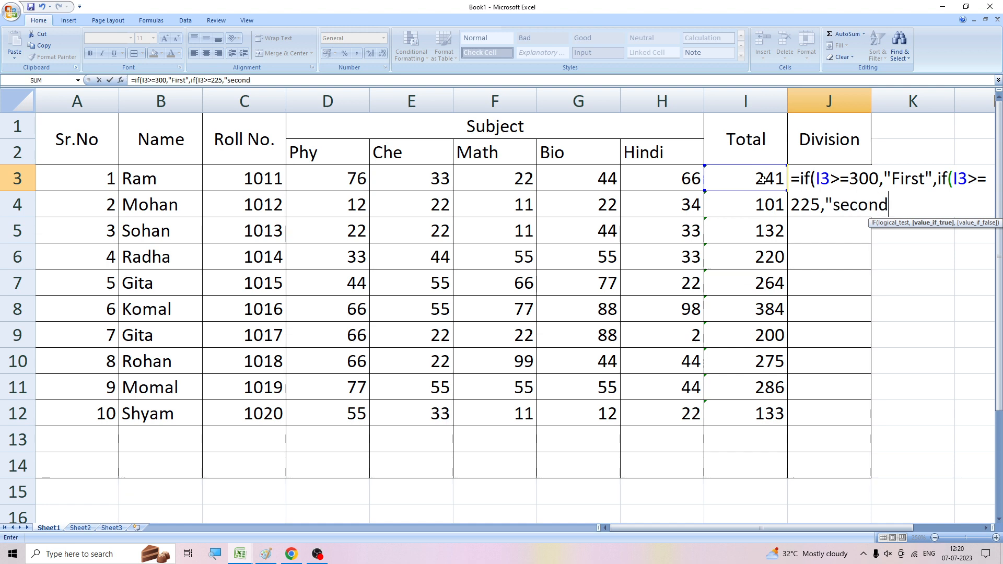
{"action": "type", "text": "\","}
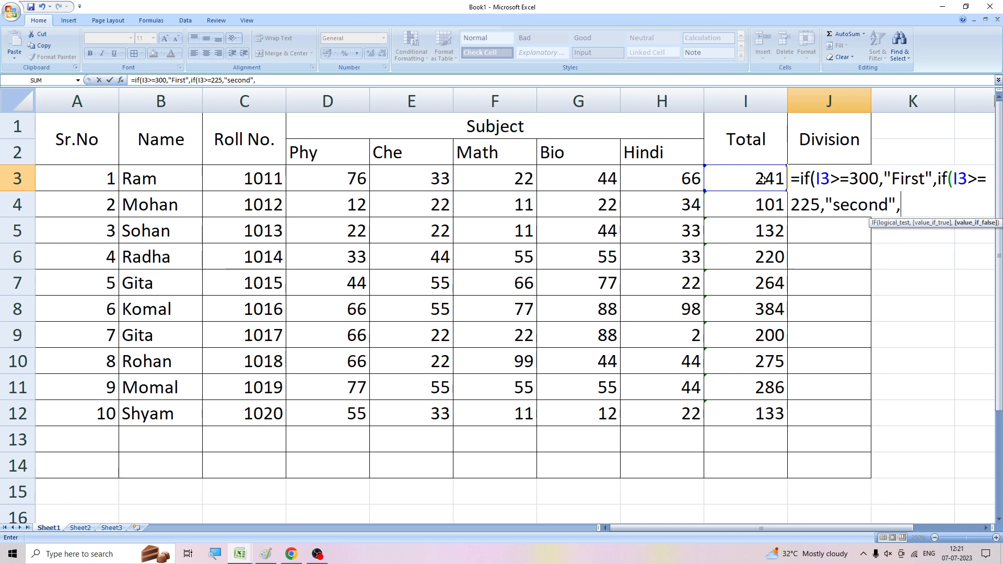
Add a third nested IF to the J3 formula that tests I3>=150 and returns "third" when true
{"action": "type", "text": "if"}
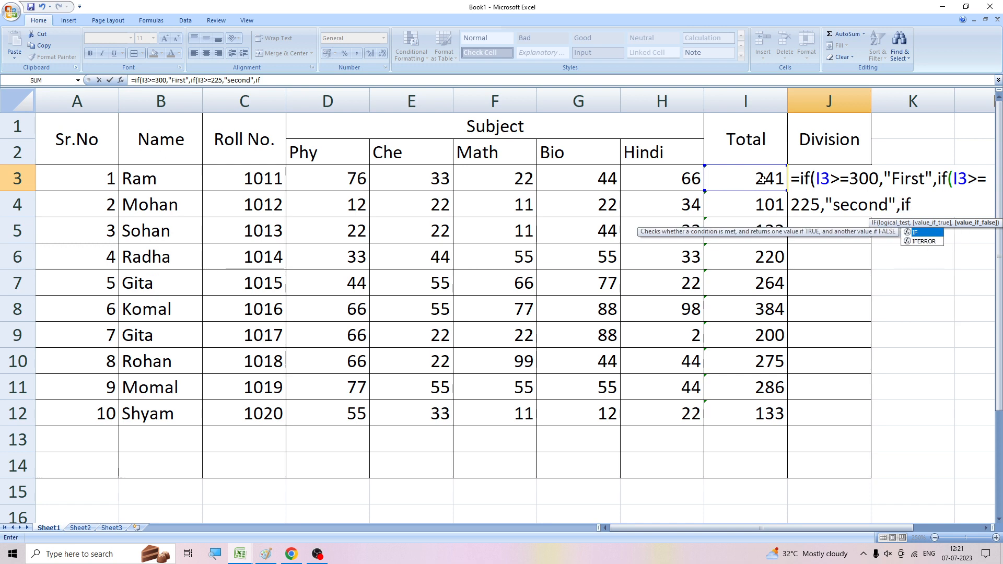
{"action": "type", "text": "("}
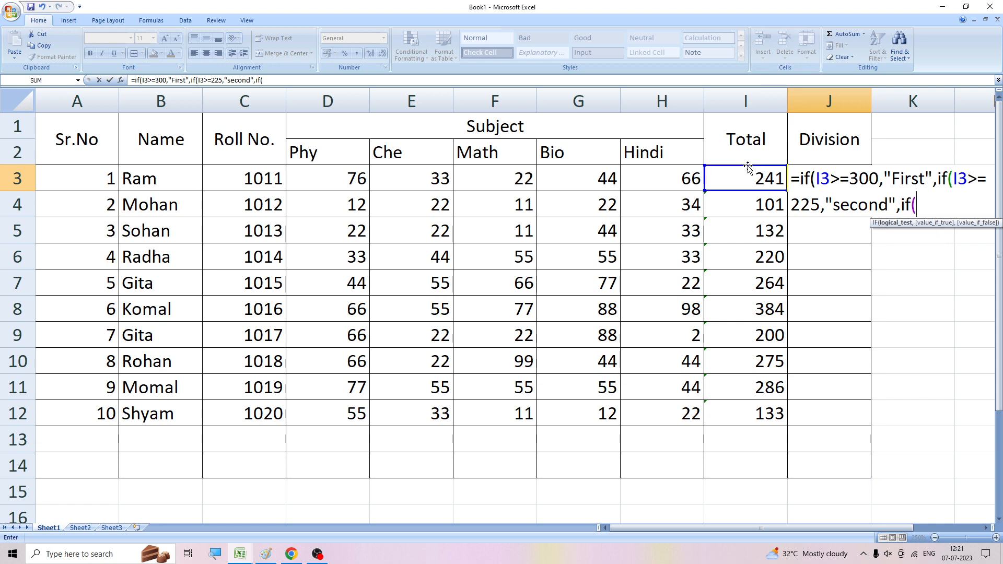
{"action": "left_click", "coordinate": [747, 172]}
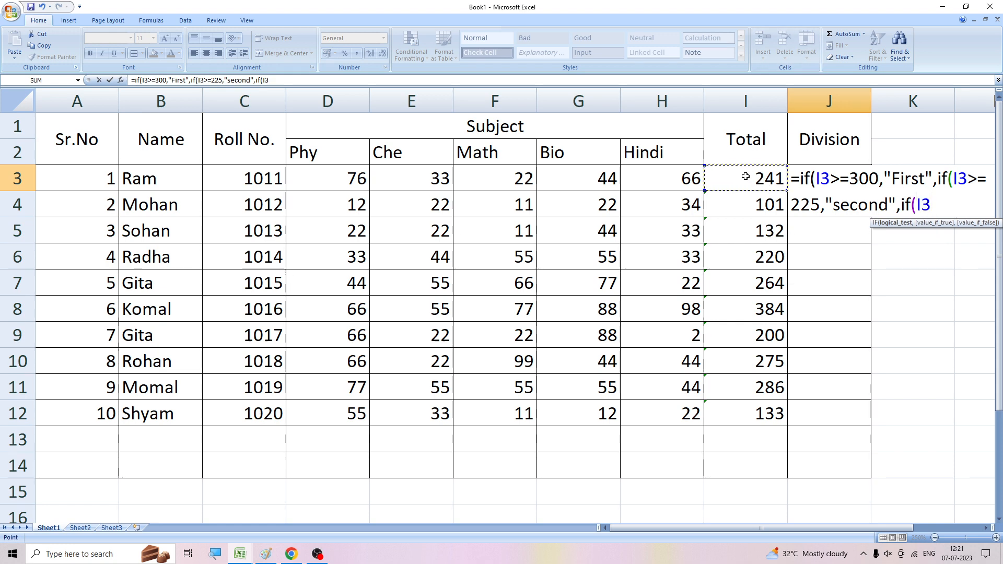
{"action": "type", "text": ">=150"}
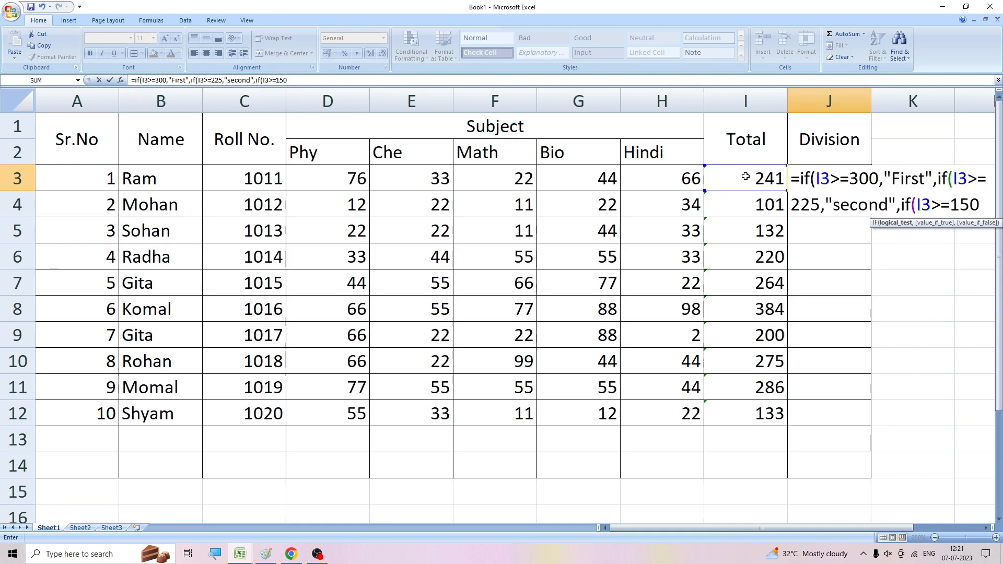
{"action": "type", "text": ","}
{"action": "type", "text": "\"thirs"}
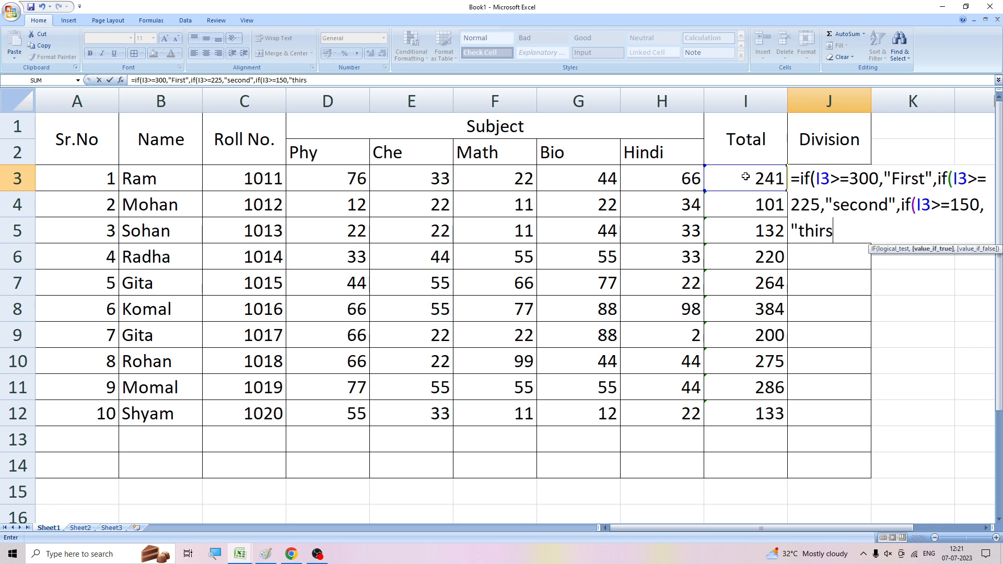
{"action": "key", "text": "BackSpace"}
{"action": "type", "text": "d\","}
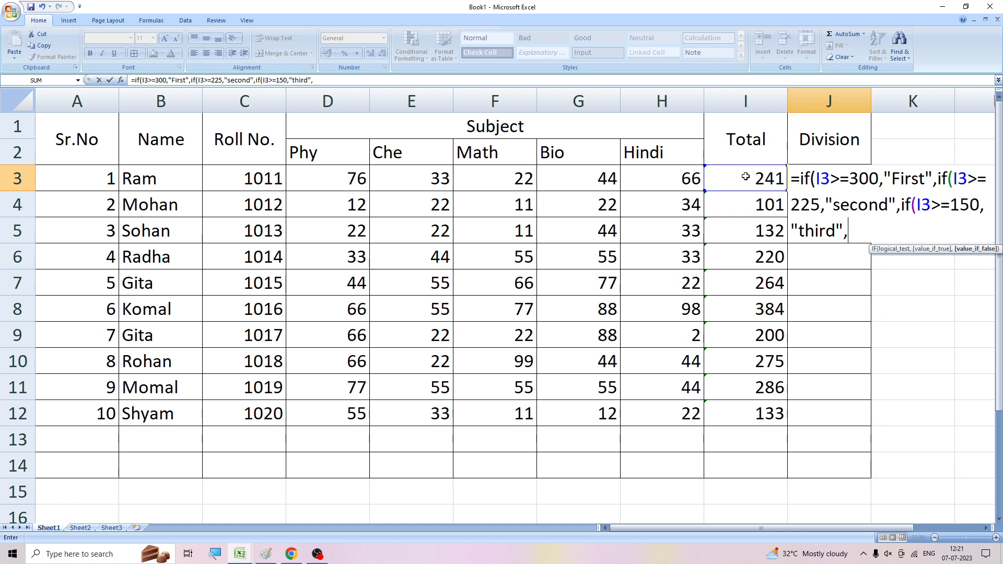
Finish the J3 formula with "fail" as the final false result, close all three IFs, and fill the formula down through J12
{"action": "type", "text": "\"fail"}
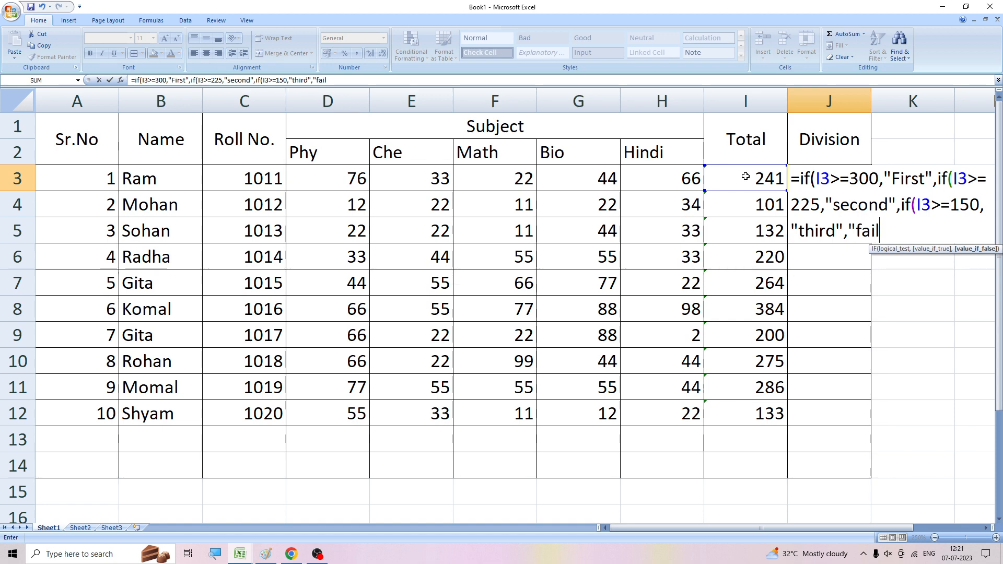
{"action": "type", "text": "\")))"}
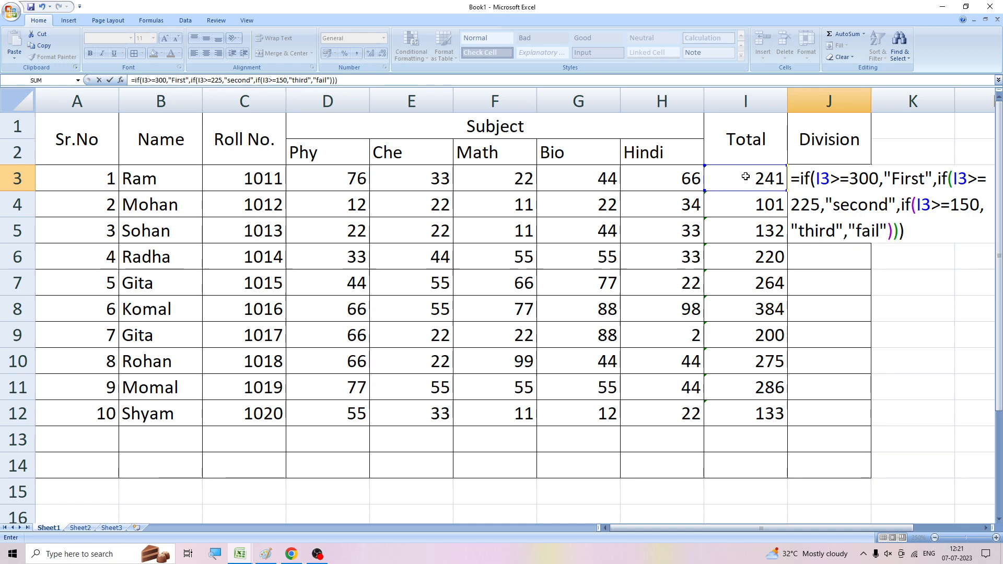
{"action": "key", "text": "Return"}
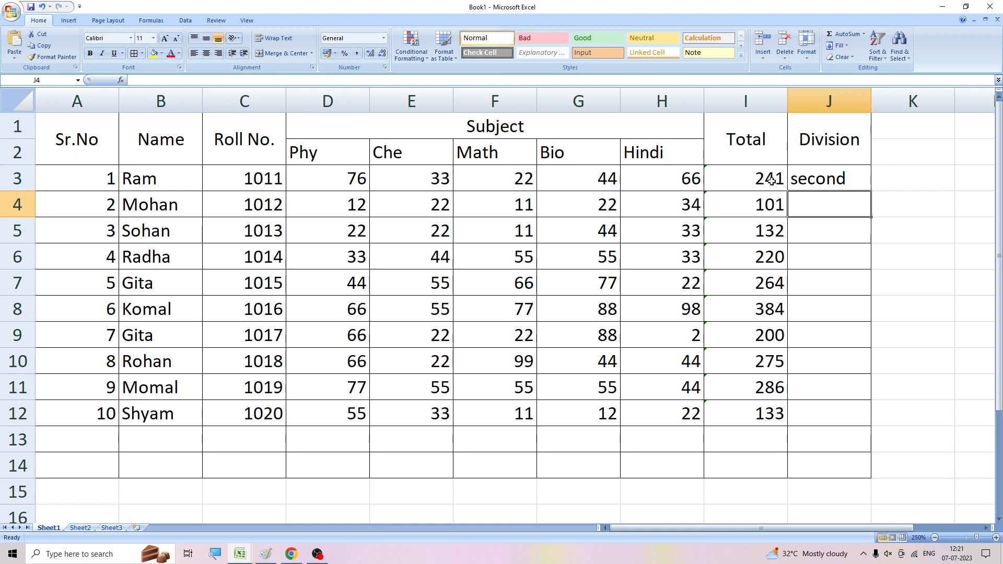
{"action": "left_click", "coordinate": [829, 179]}
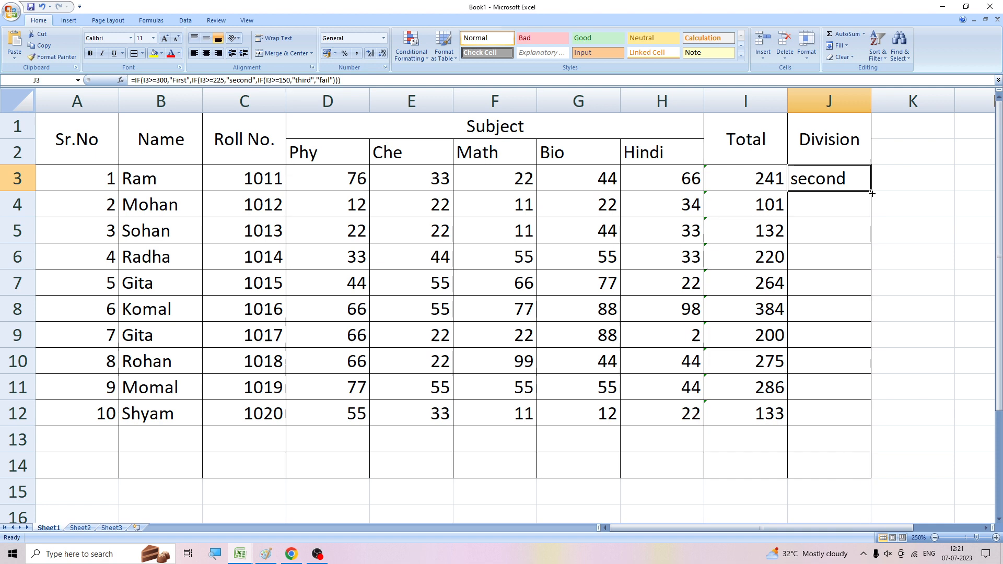
{"action": "left_click_drag", "start_coordinate": [871, 194], "coordinate": [870, 413]}
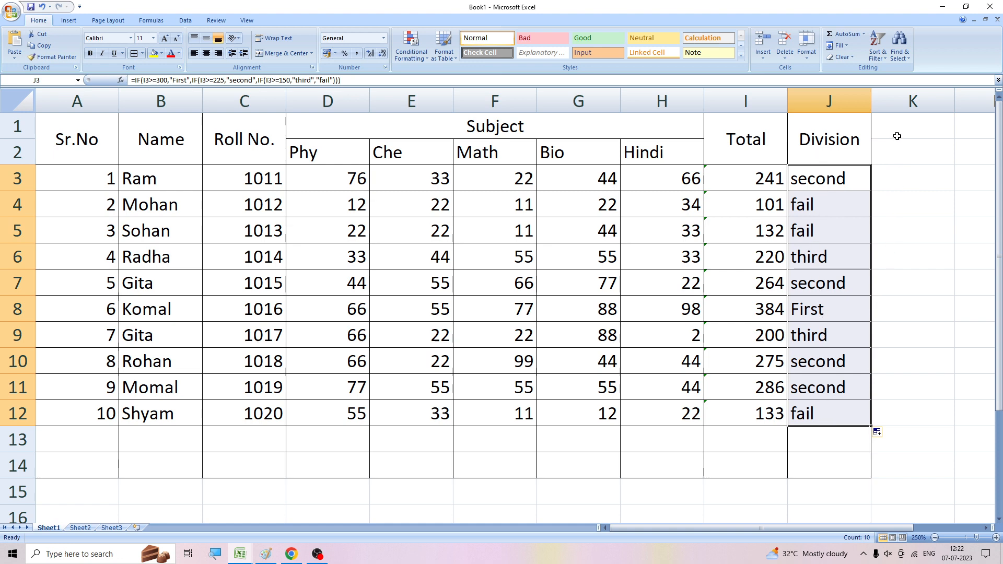
Check the other open workbook for reference, and add the heading "Grad" in merged cells K1:K2, centred horizontally and vertically
{"action": "mouse_move", "coordinate": [242, 555]}
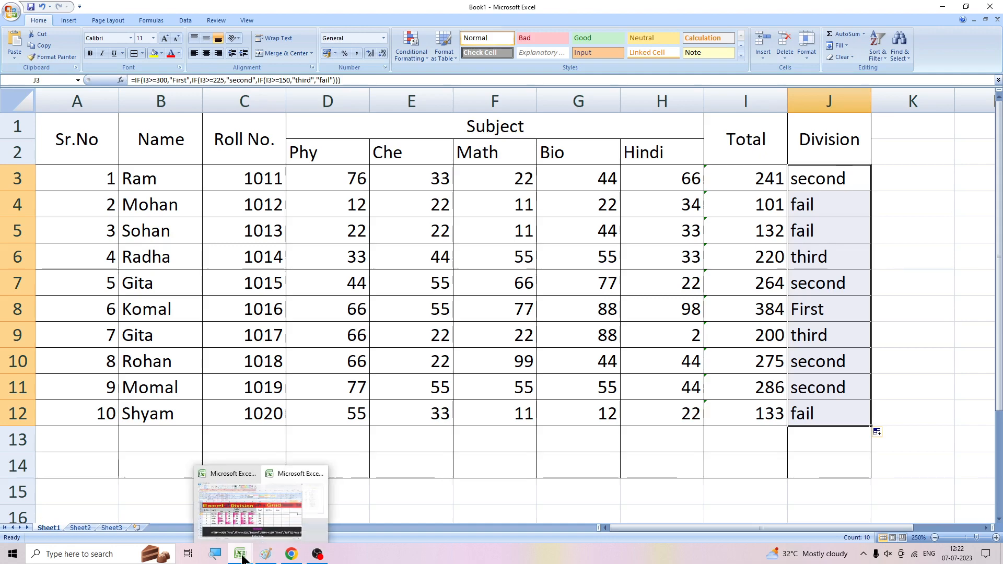
{"action": "left_click", "coordinate": [213, 503]}
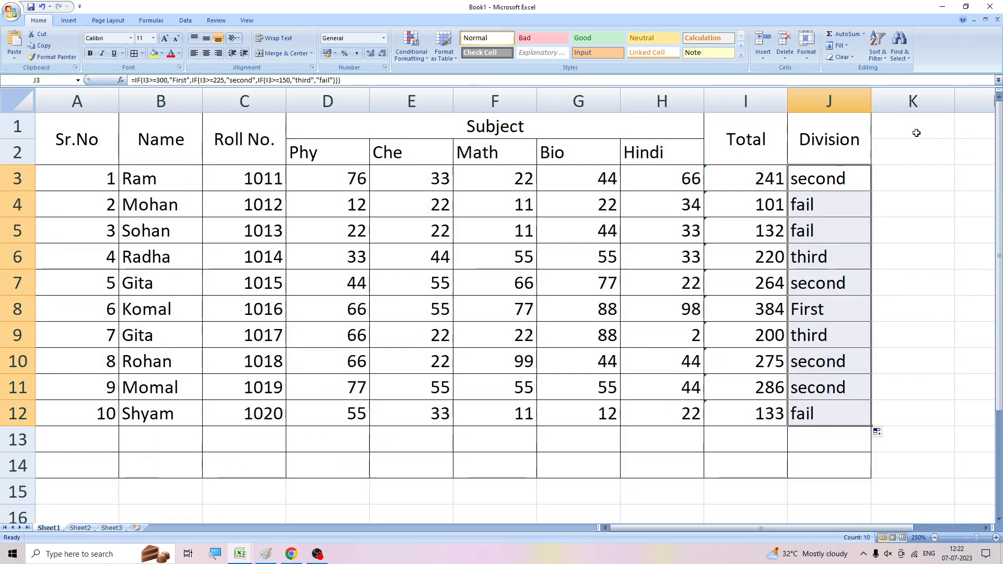
{"action": "left_click", "coordinate": [920, 148]}
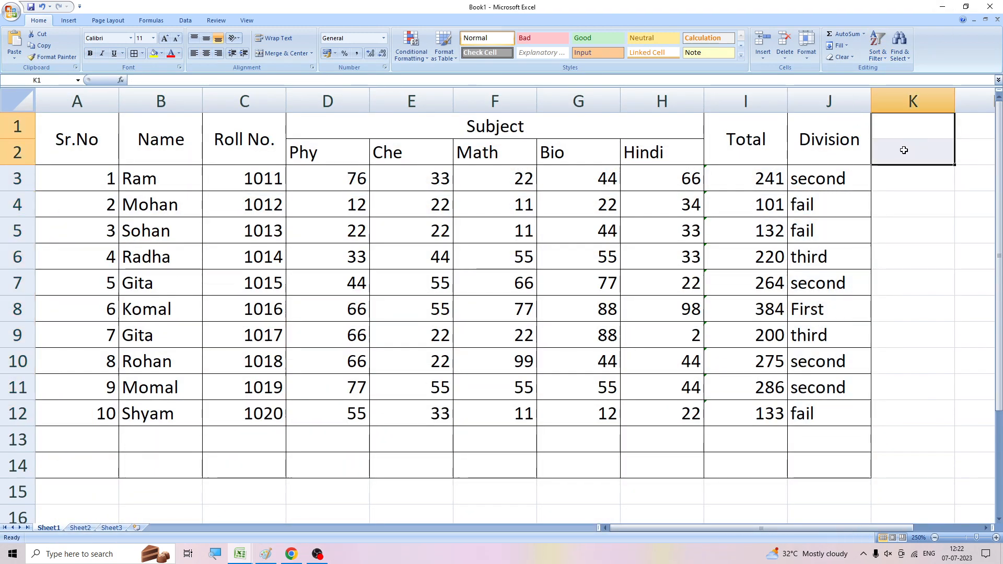
{"action": "left_click", "coordinate": [291, 54]}
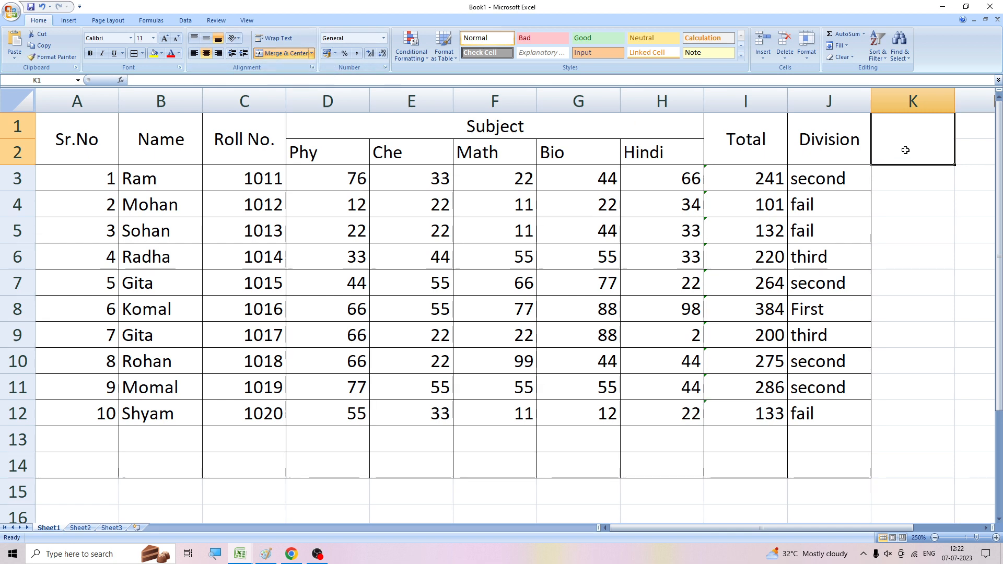
{"action": "type", "text": "Grad"}
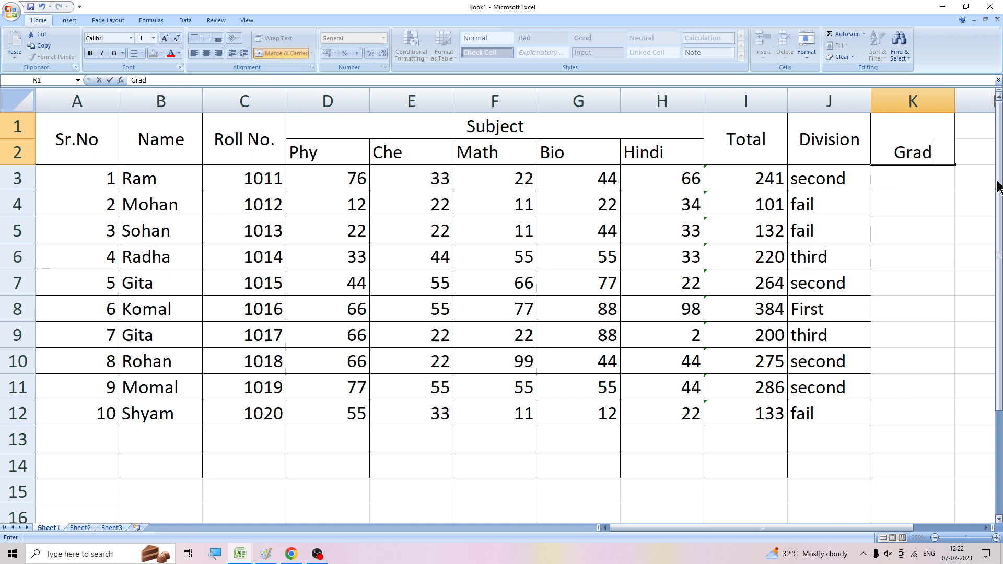
{"action": "left_click", "coordinate": [950, 197]}
{"action": "left_click", "coordinate": [907, 149]}
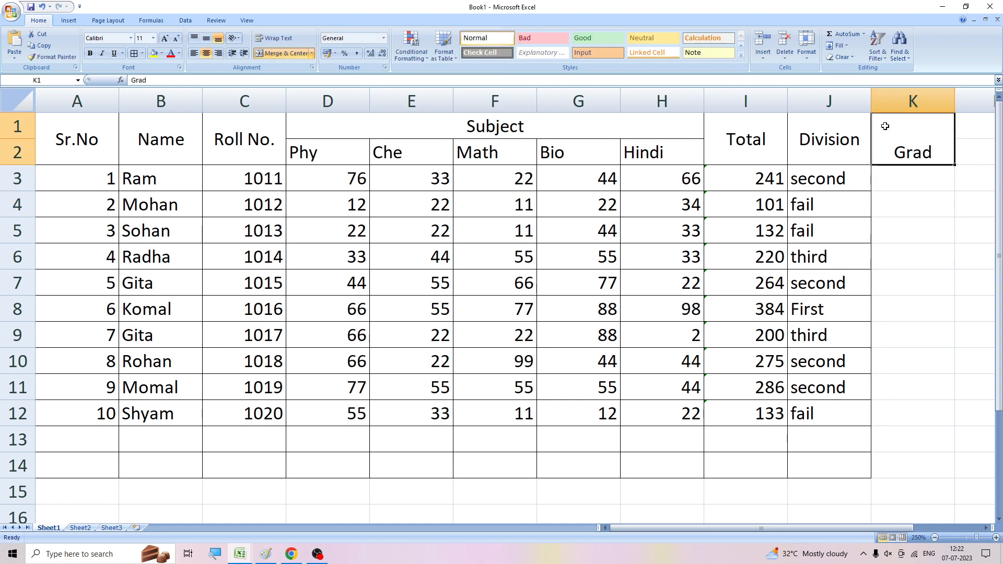
{"action": "left_click", "coordinate": [206, 38]}
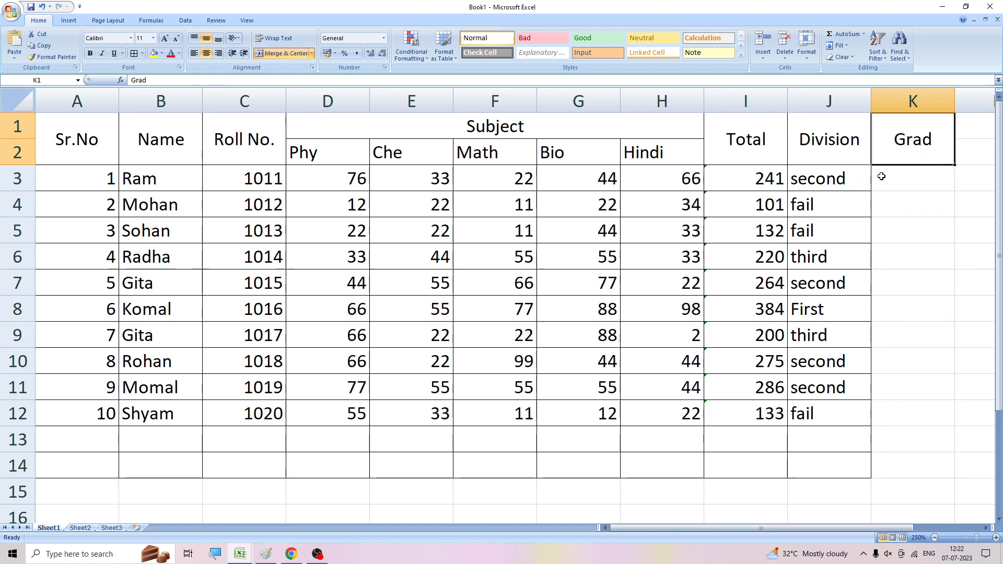
Begin the first student's grade formula in K3 as =if(I3>=300,"A", using the total in I3
{"action": "left_click", "coordinate": [921, 185]}
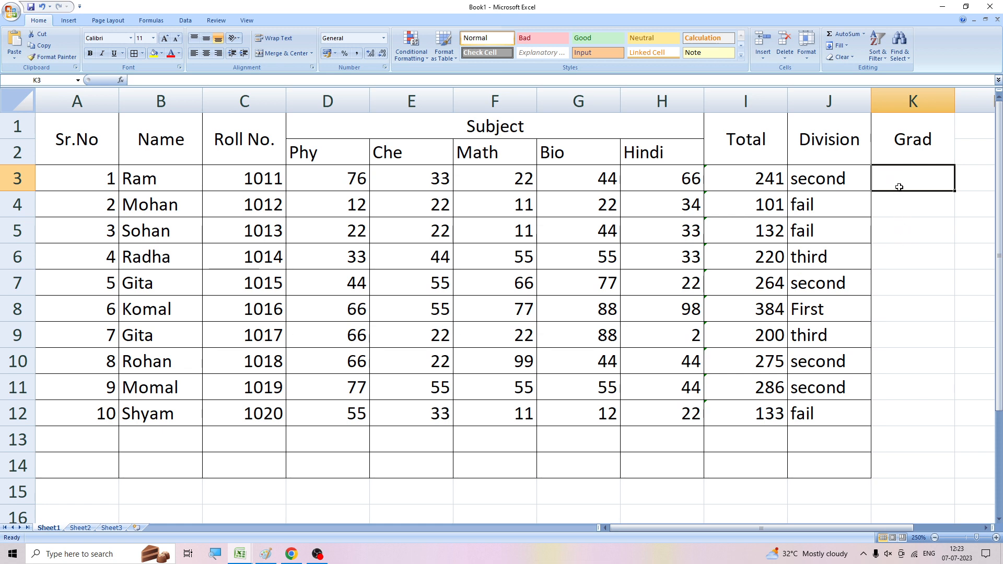
{"action": "type", "text": "=i"}
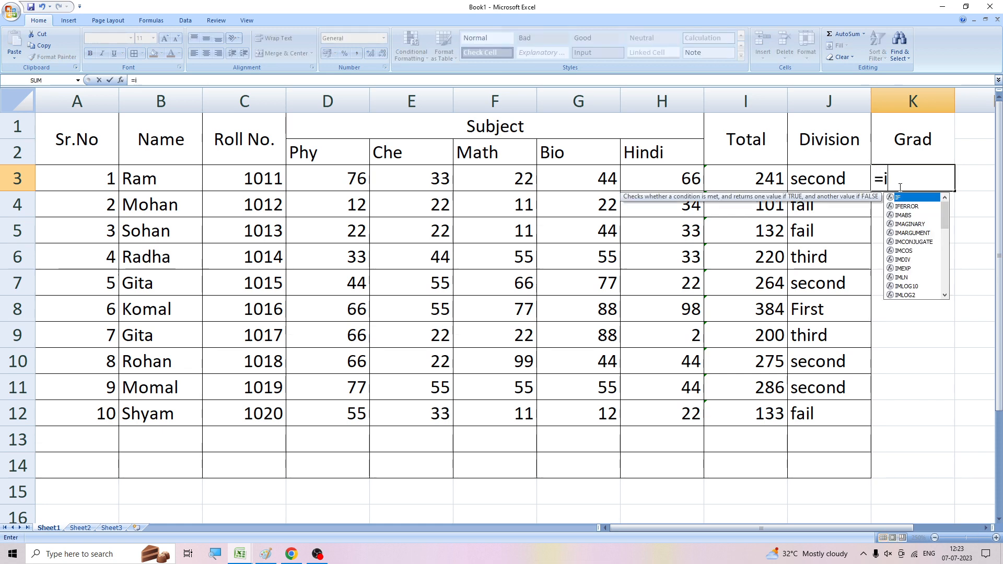
{"action": "type", "text": "f("}
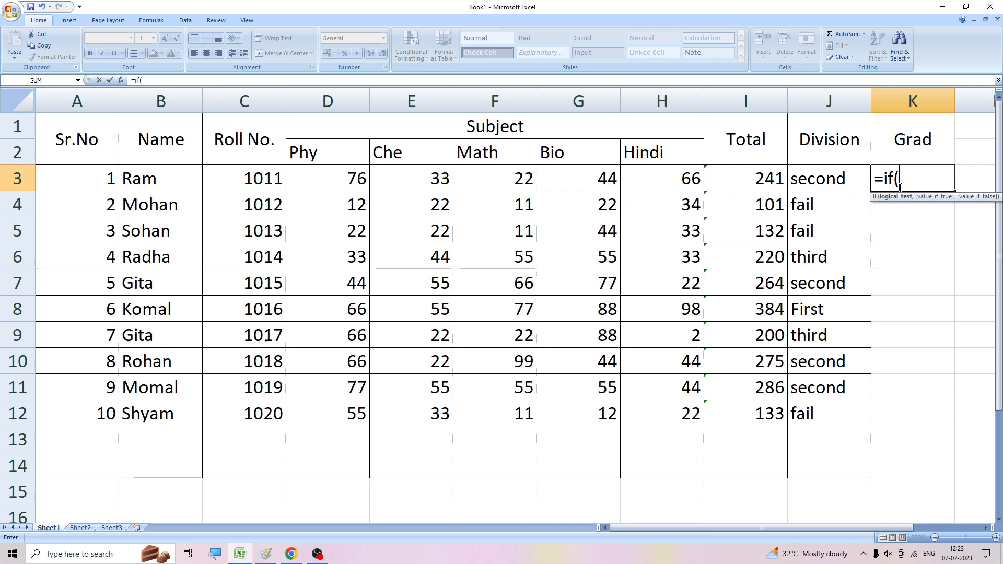
{"action": "left_click", "coordinate": [751, 178]}
{"action": "type", "text": ">"}
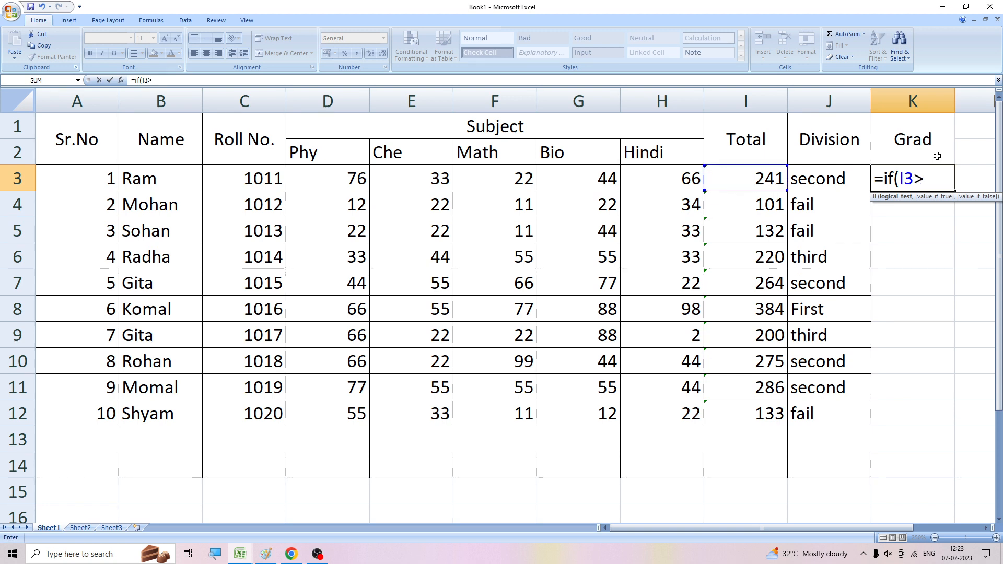
{"action": "type", "text": "=300,"}
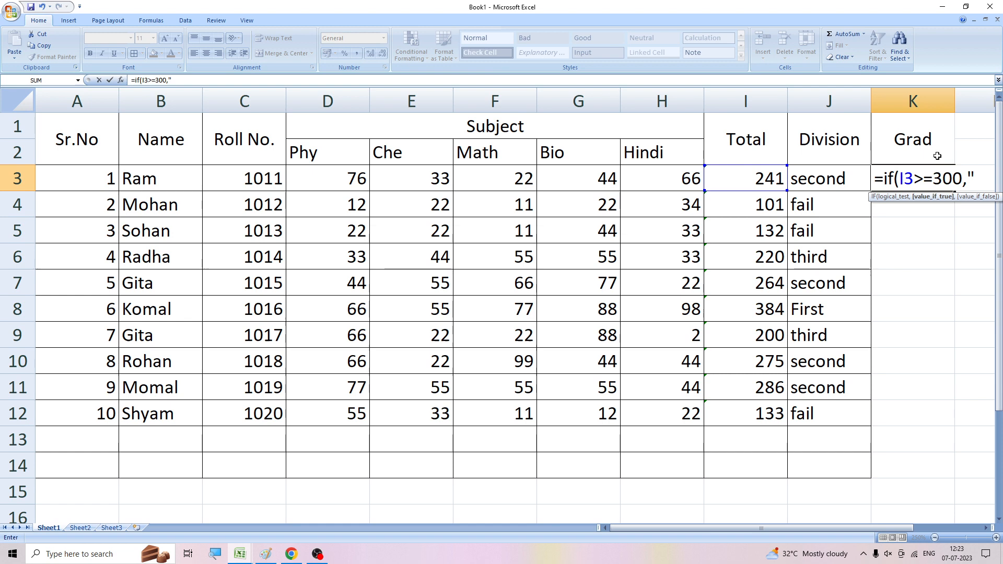
{"action": "type", "text": "\"A"}
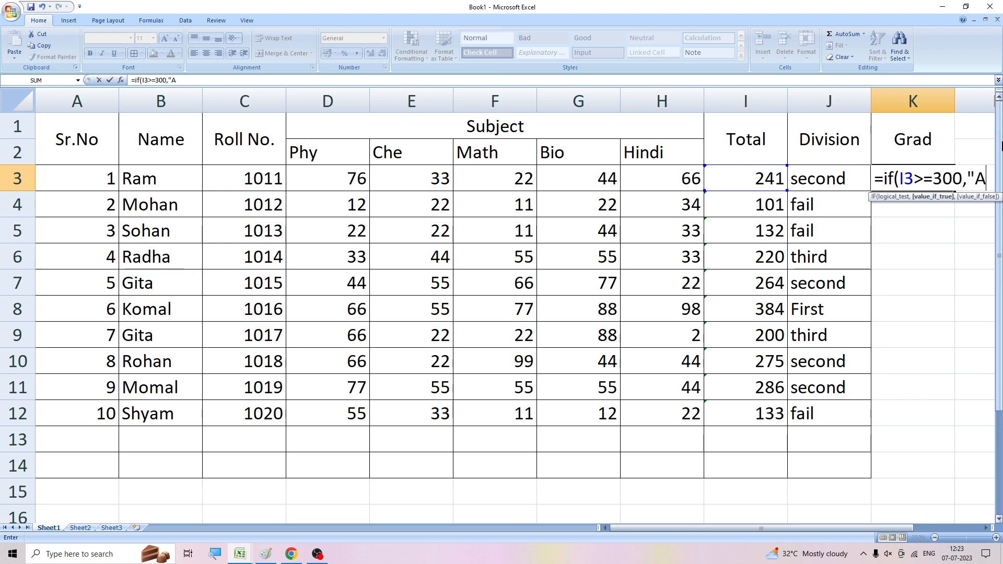
{"action": "type", "text": "\","}
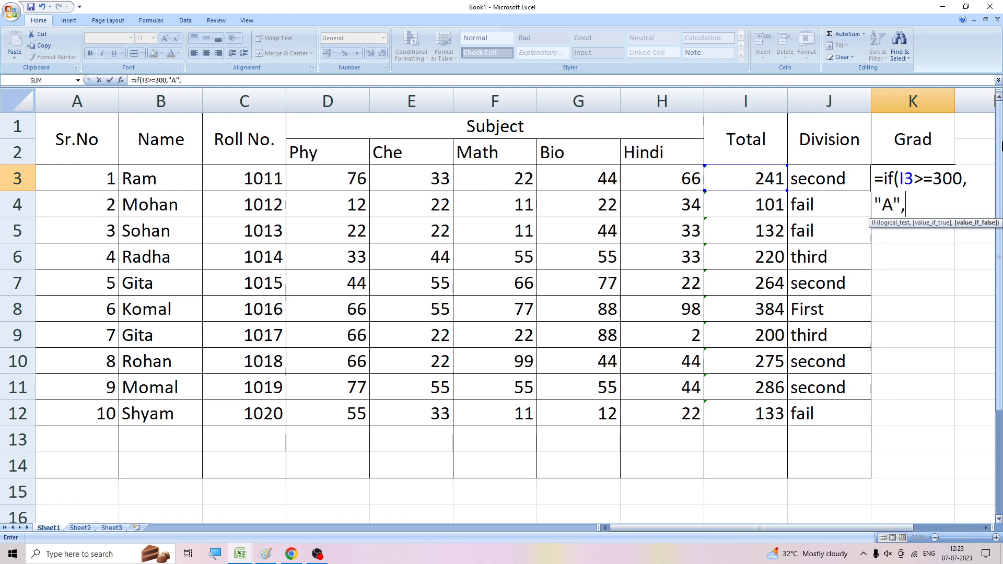
{"action": "type", "text": "if"}
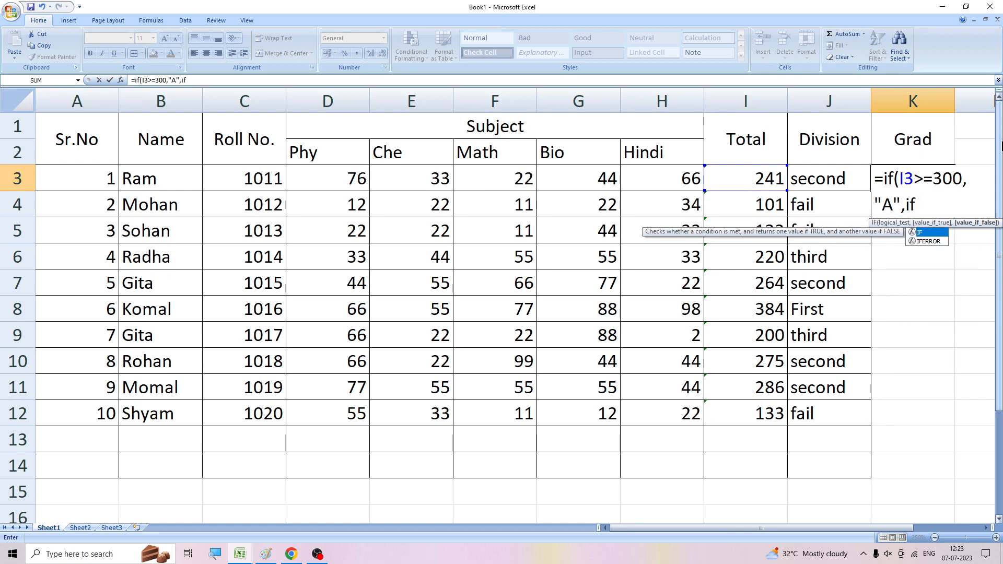
{"action": "type", "text": "("}
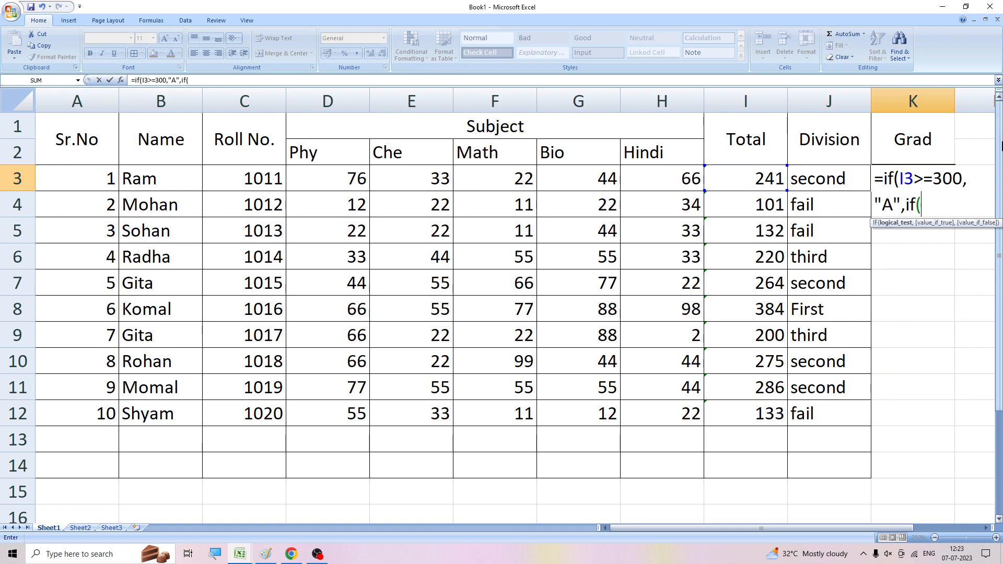
{"action": "left_click", "coordinate": [767, 177]}
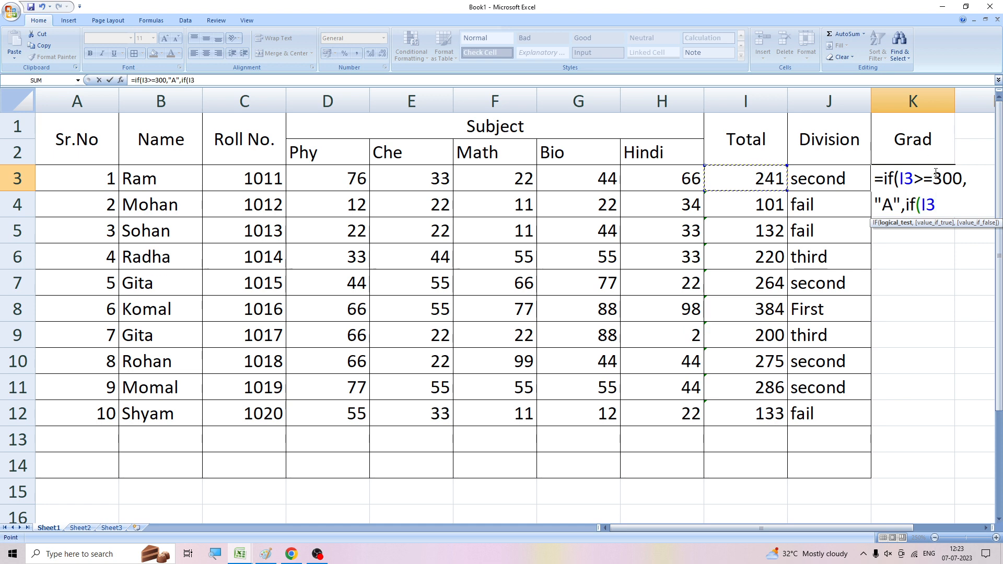
{"action": "type", "text": ">=,"}
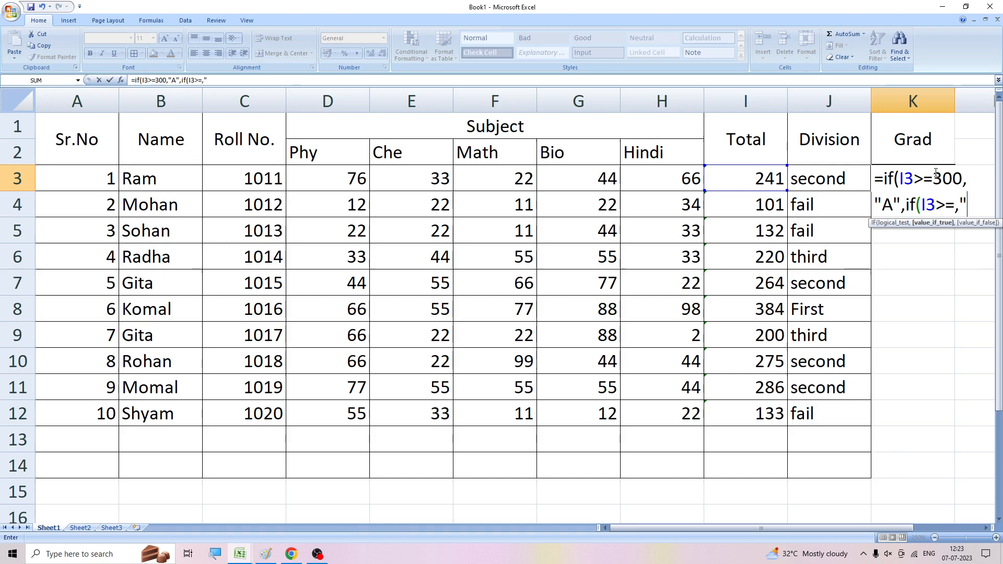
{"action": "type", "text": "\"225"}
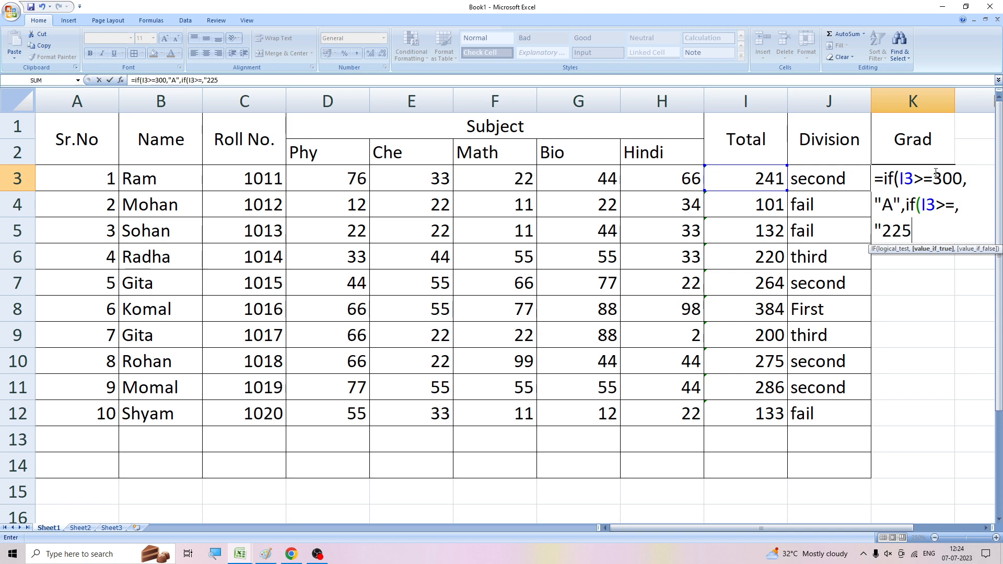
{"action": "key", "text": "BackSpace"}
{"action": "key", "text": "BackSpace"}
{"action": "key", "text": "BackSpace"}
{"action": "key", "text": "BackSpace"}
{"action": "key", "text": "BackSpace"}
{"action": "key", "text": "BackSpace"}
{"action": "key", "text": "BackSpace"}
{"action": "key", "text": "BackSpace"}
{"action": "key", "text": "BackSpace"}
{"action": "key", "text": "BackSpace"}
{"action": "key", "text": "BackSpace"}
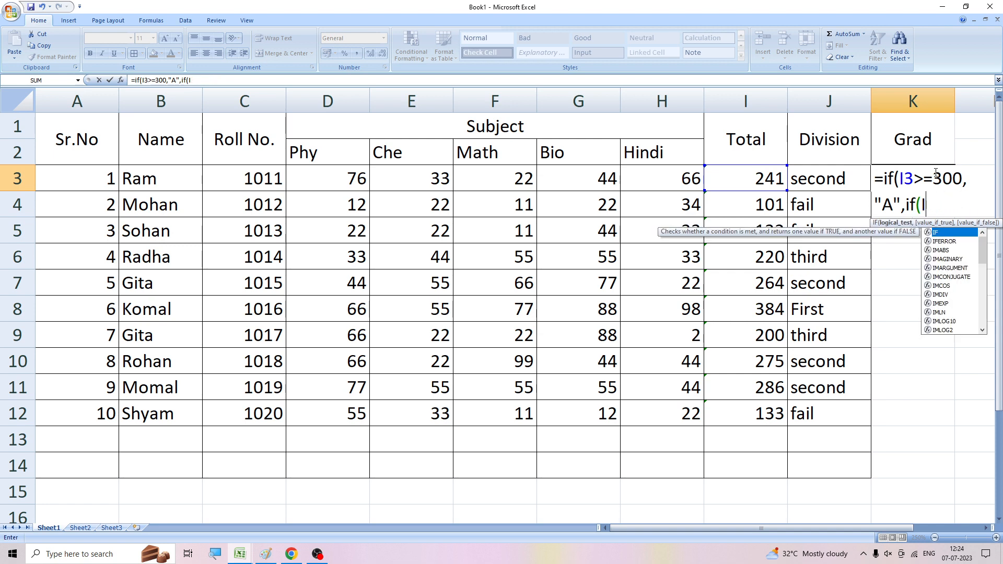
{"action": "key", "text": "BackSpace"}
{"action": "key", "text": "BackSpace"}
{"action": "key", "text": "BackSpace"}
{"action": "key", "text": "BackSpace"}
{"action": "key", "text": "BackSpace"}
{"action": "key", "text": "BackSpace"}
{"action": "key", "text": "BackSpace"}
{"action": "key", "text": "BackSpace"}
{"action": "key", "text": "BackSpace"}
{"action": "key", "text": "BackSpace"}
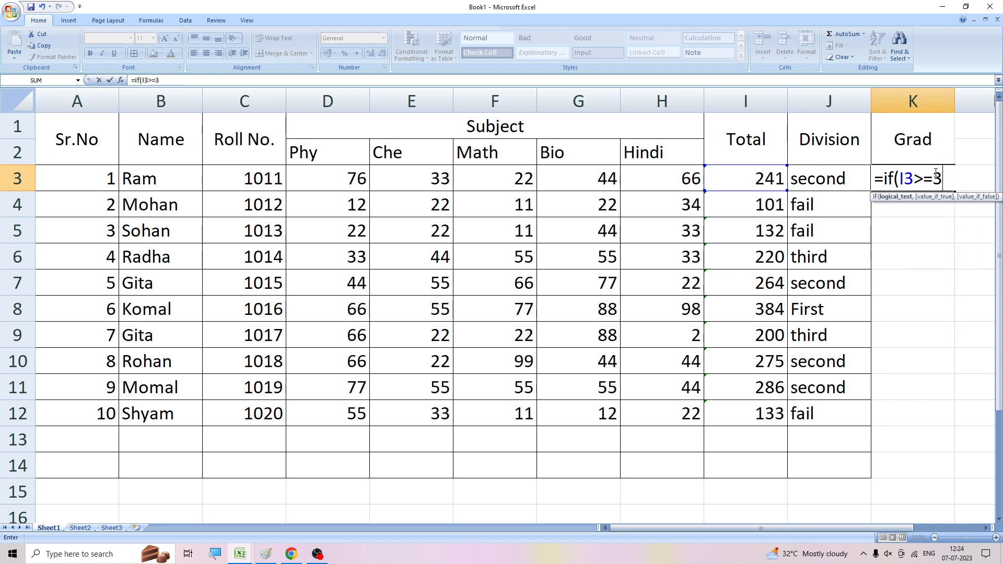
{"action": "key", "text": "BackSpace"}
{"action": "key", "text": "BackSpace"}
{"action": "key", "text": "BackSpace"}
{"action": "key", "text": "BackSpace"}
{"action": "key", "text": "BackSpace"}
{"action": "key", "text": "BackSpace"}
{"action": "key", "text": "BackSpace"}
{"action": "key", "text": "BackSpace"}
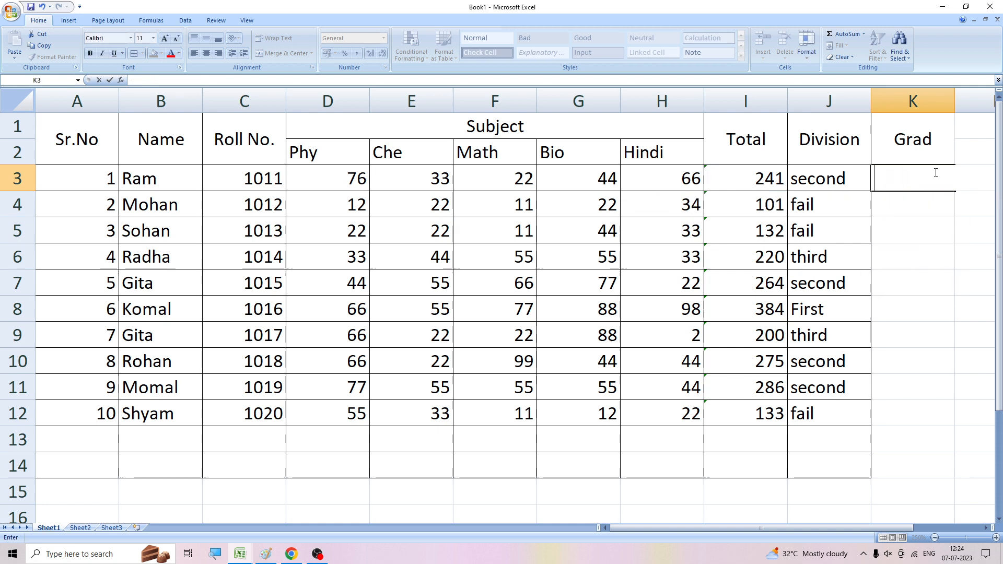
Start the grade formula in K3 again as =if(I3>=300,"A", referencing the first student's total
{"action": "type", "text": "="}
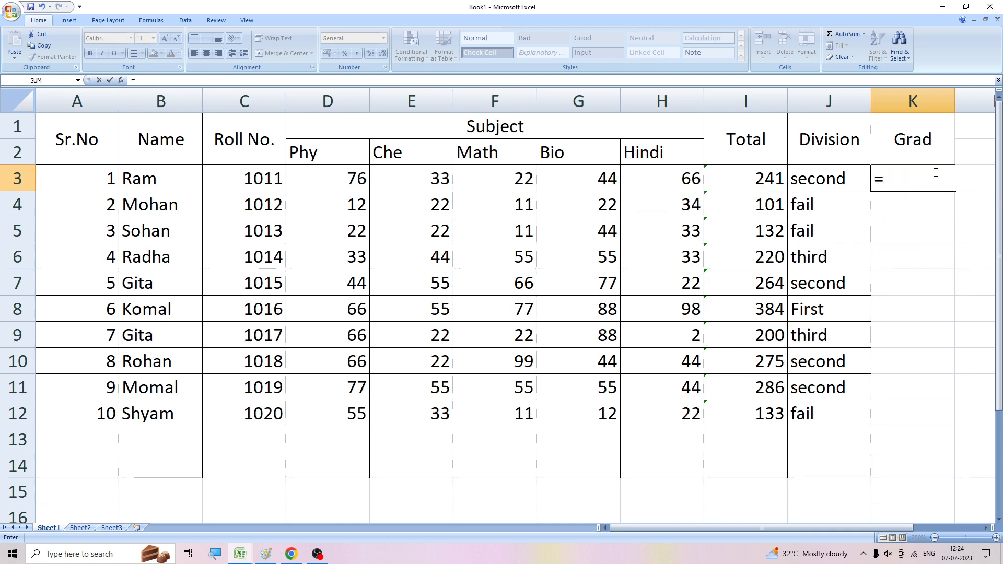
{"action": "type", "text": "if"}
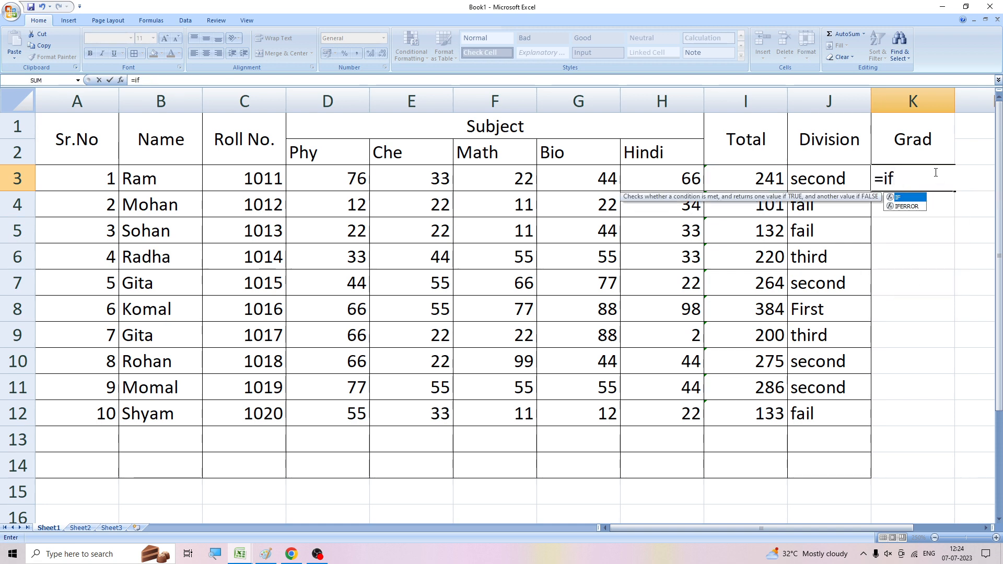
{"action": "type", "text": "("}
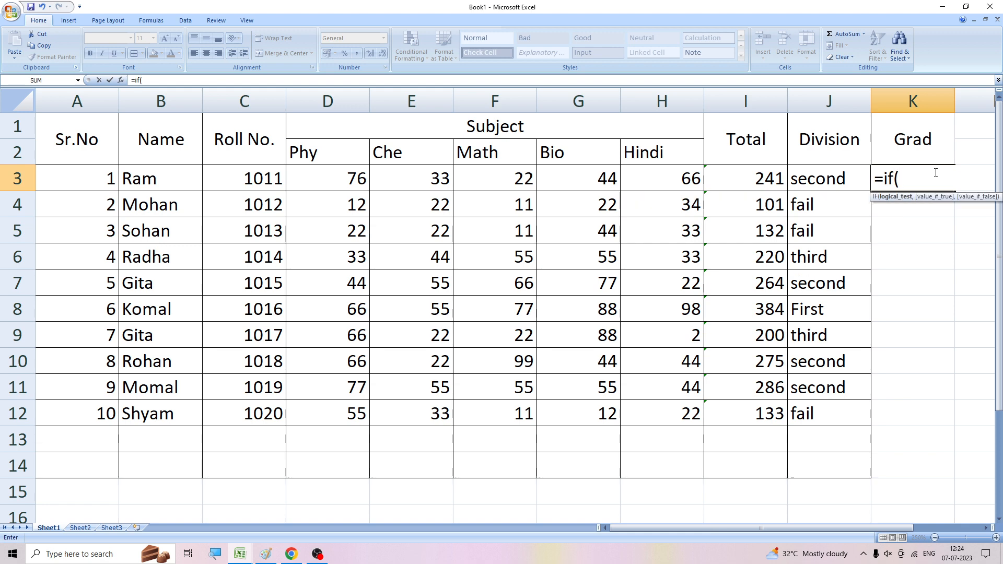
{"action": "left_click", "coordinate": [772, 182]}
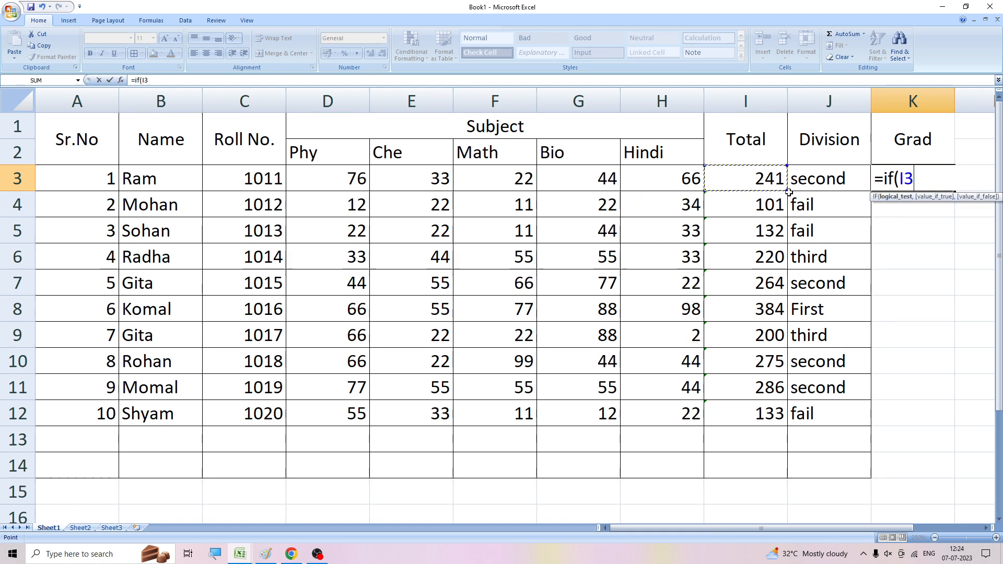
{"action": "type", "text": ">"}
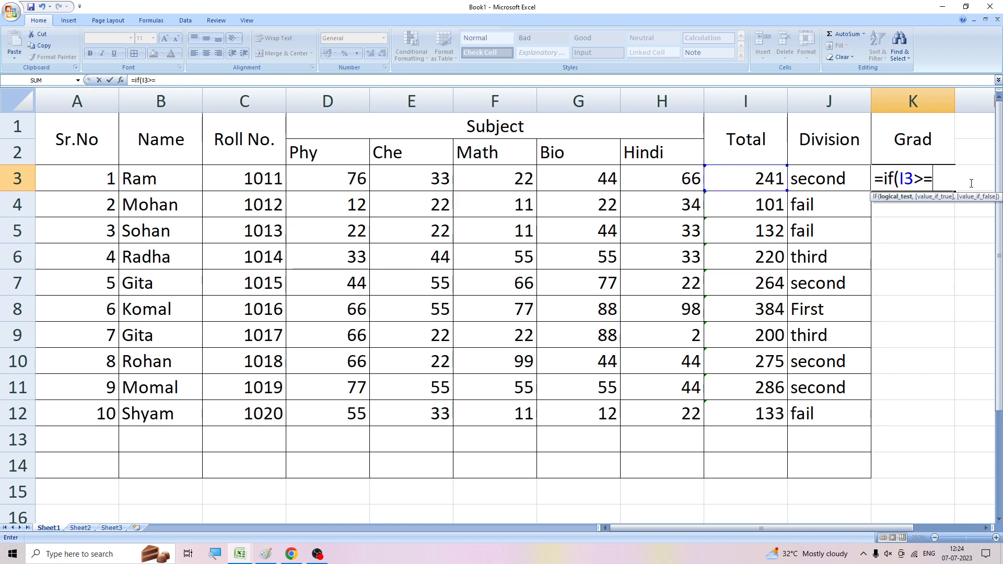
{"action": "type", "text": "=300,\""}
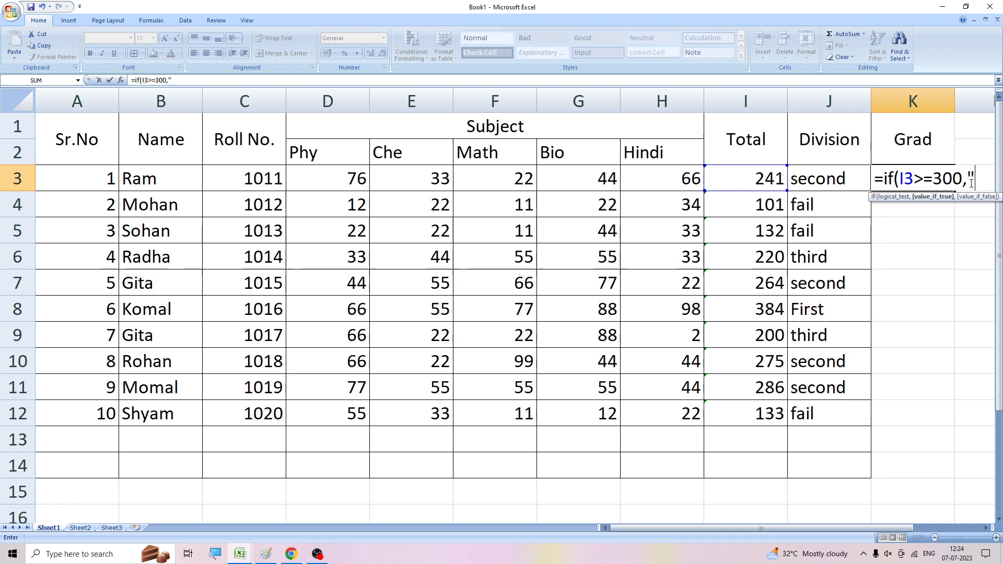
{"action": "type", "text": "A"}
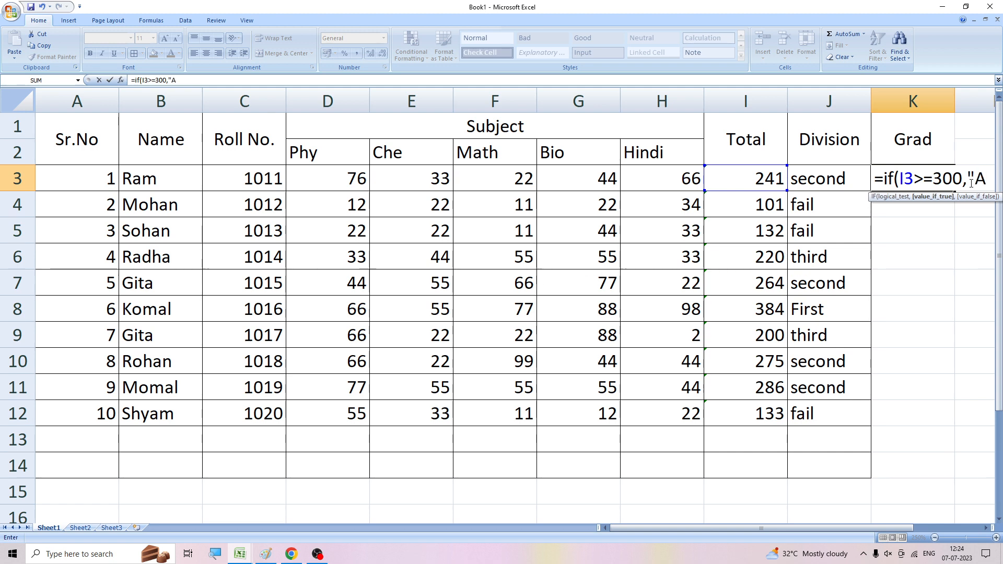
{"action": "type", "text": "\","}
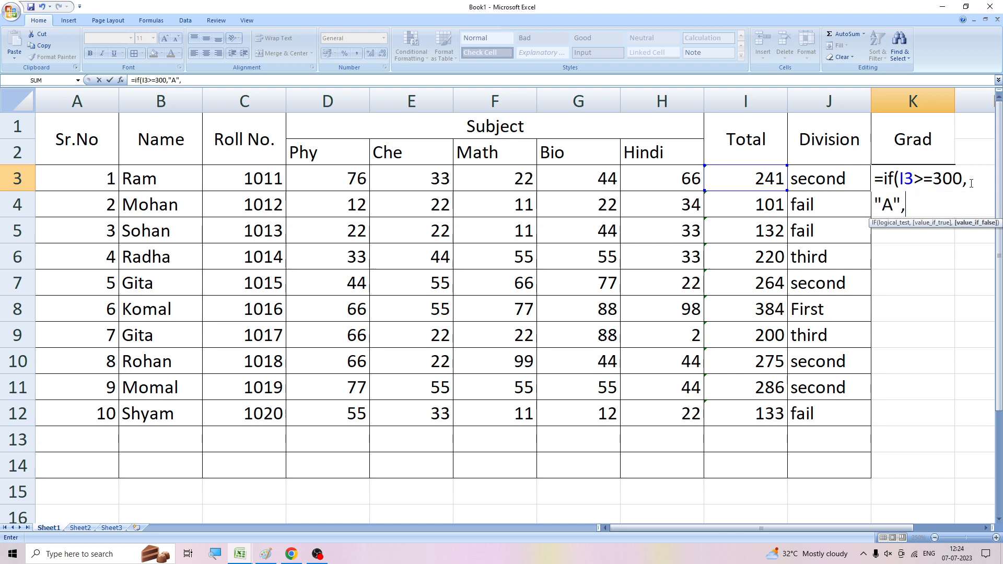
Add a second nested IF to the K3 formula that tests I3>=225 and returns "B" when true
{"action": "type", "text": "if"}
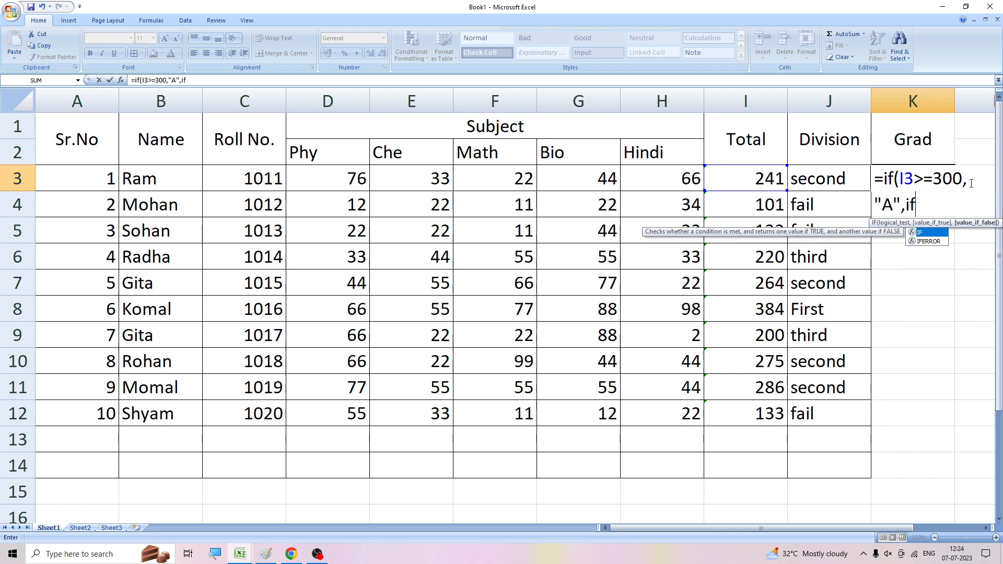
{"action": "type", "text": "("}
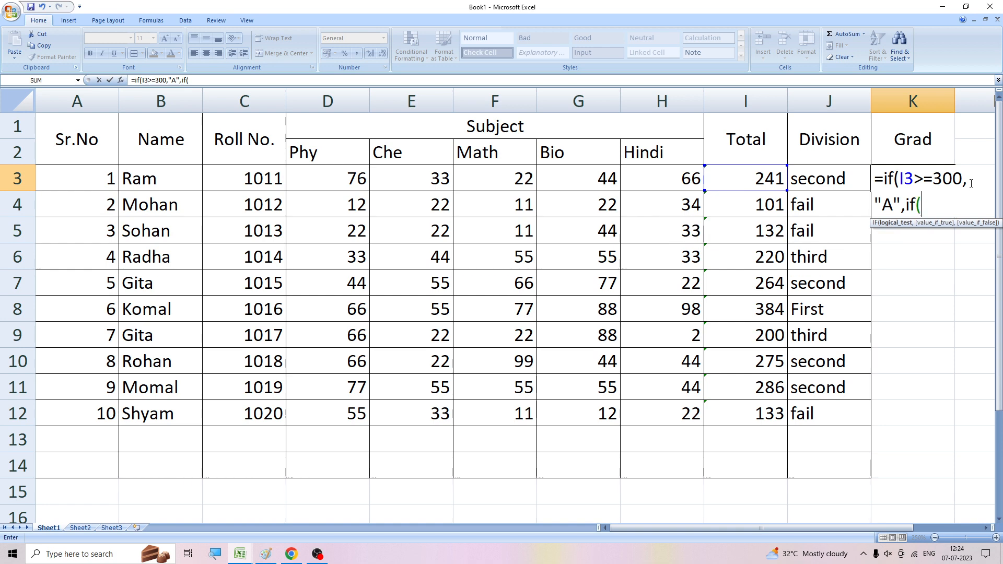
{"action": "left_click", "coordinate": [750, 176]}
{"action": "type", "text": ">=225"}
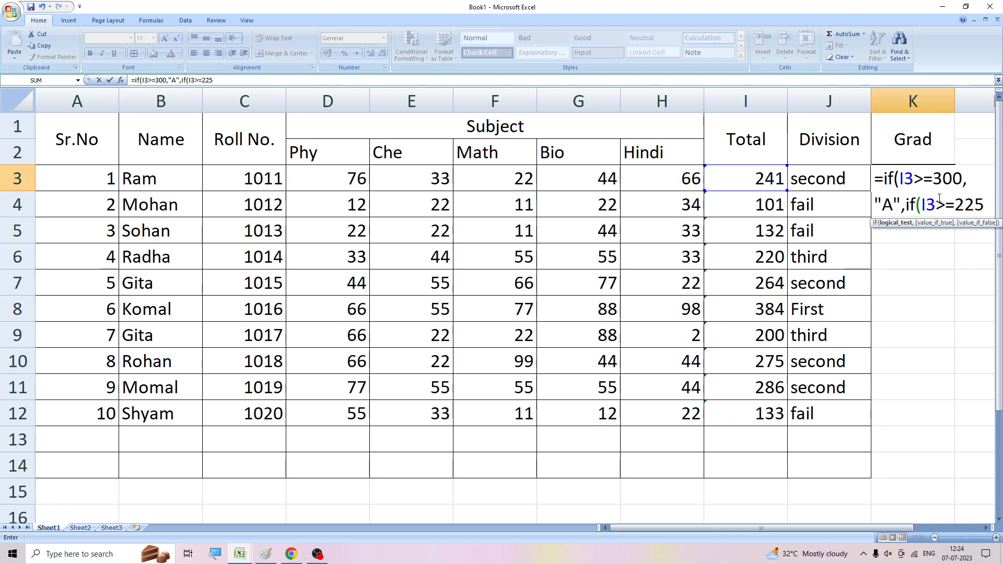
{"action": "type", "text": ",\""}
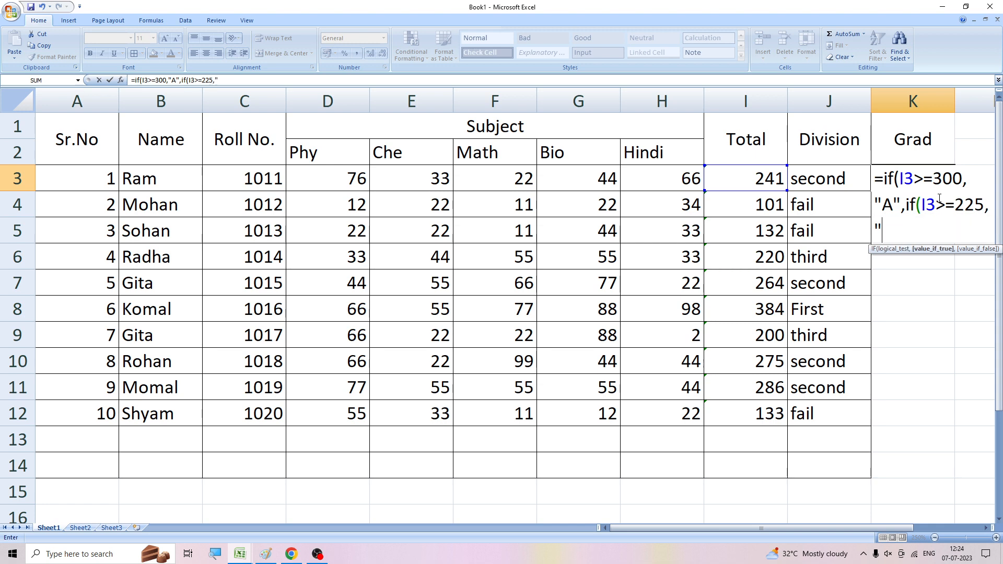
{"action": "type", "text": "B\","}
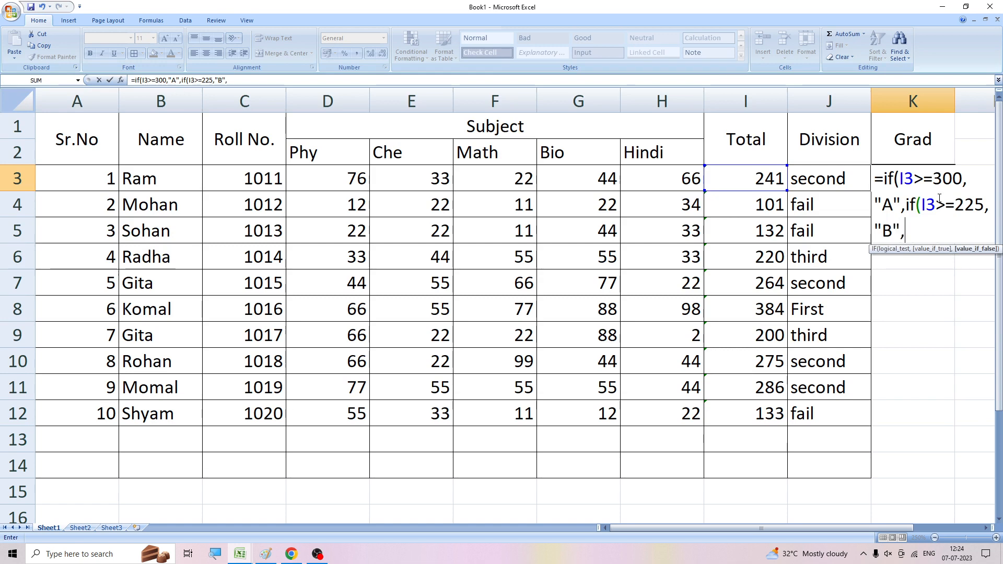
Add a third nested IF to the K3 formula that tests I3>=150 and returns "C" when true
{"action": "type", "text": "if("}
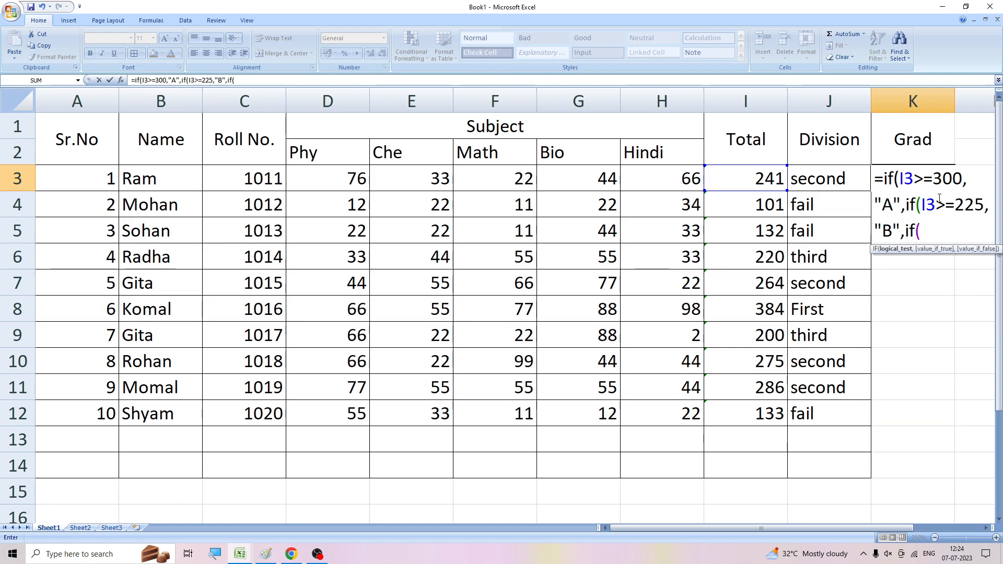
{"action": "left_click", "coordinate": [748, 180]}
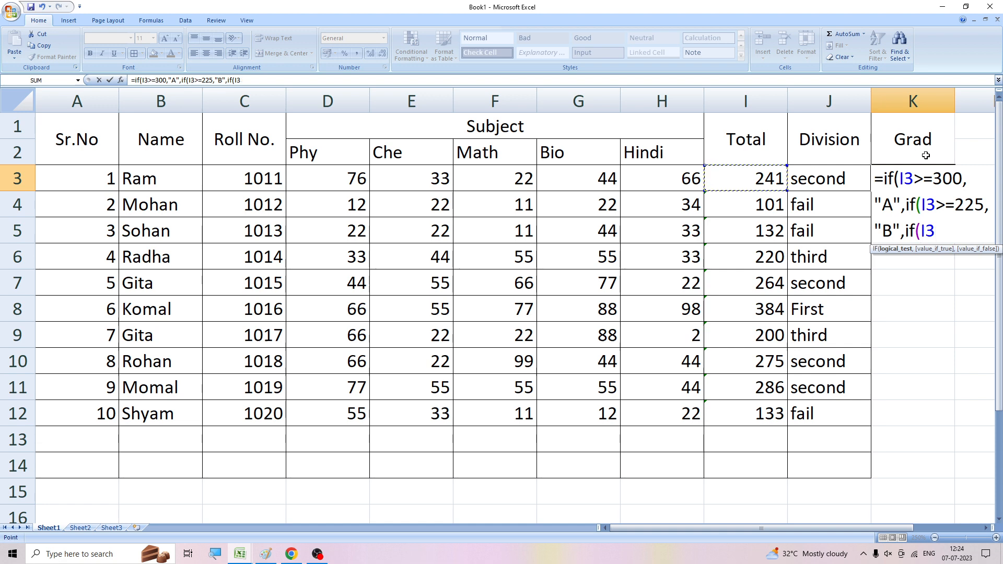
{"action": "type", "text": ">"}
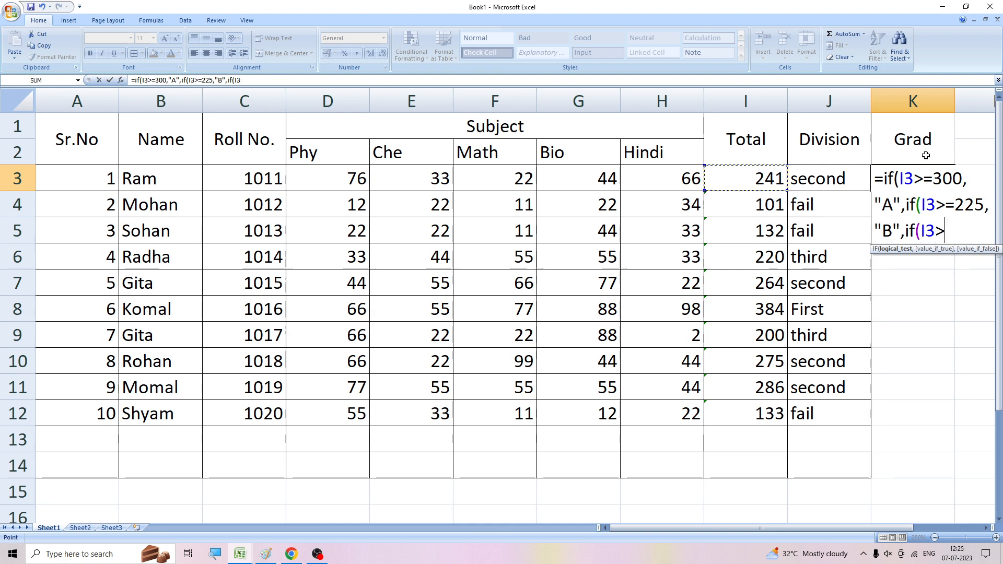
{"action": "type", "text": "=1"}
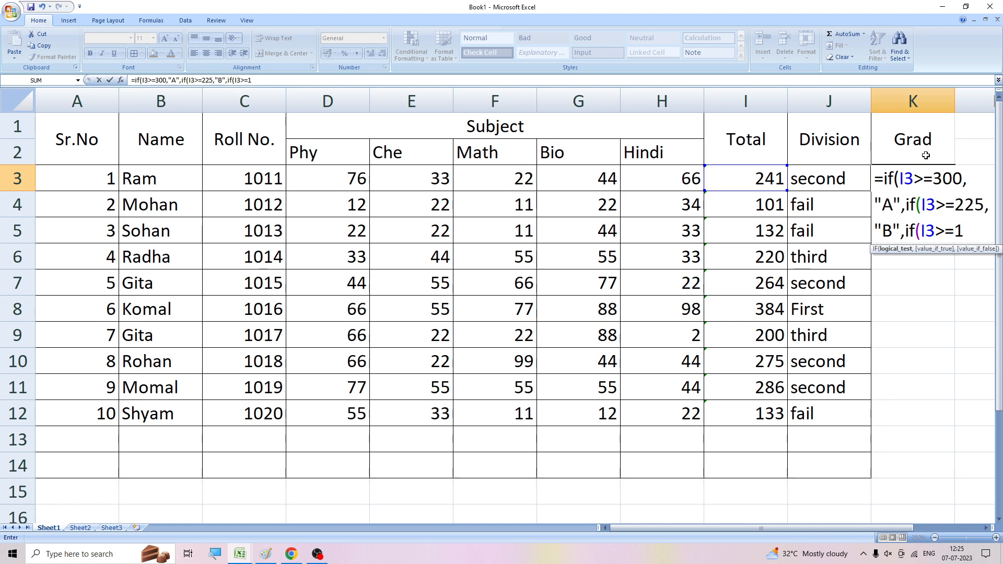
{"action": "type", "text": "50,\""}
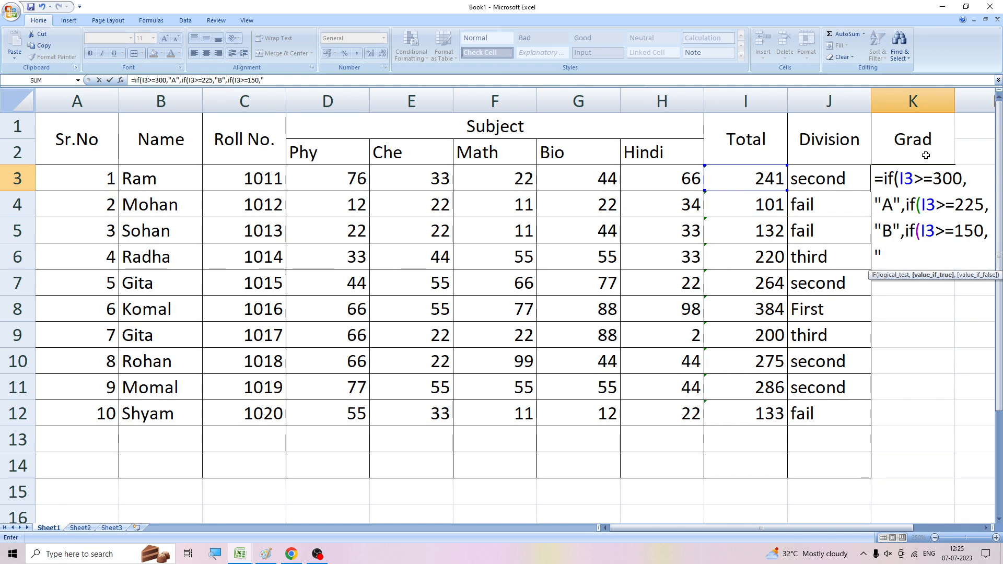
{"action": "type", "text": "C\","}
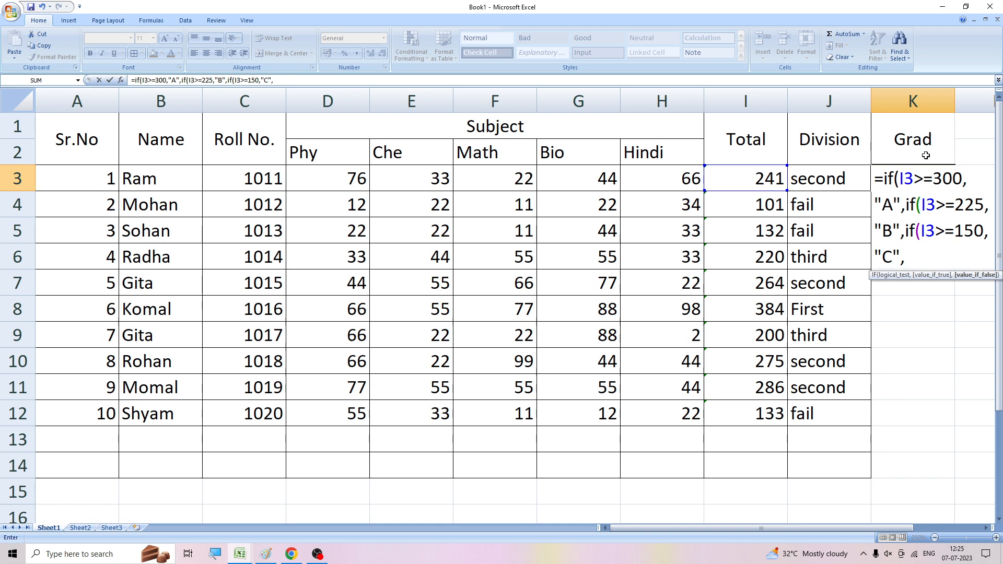
Finish the K3 formula with "Fail" as the final false result, close all three IFs, and fill it down through K12
{"action": "type", "text": "\"Fail"}
{"action": "type", "text": "\")))"}
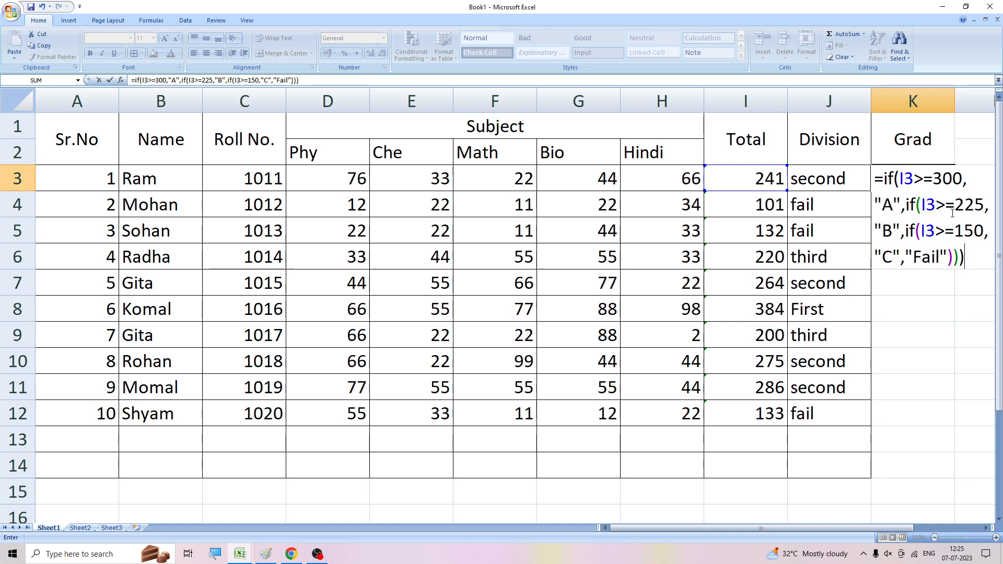
{"action": "key", "text": "Return"}
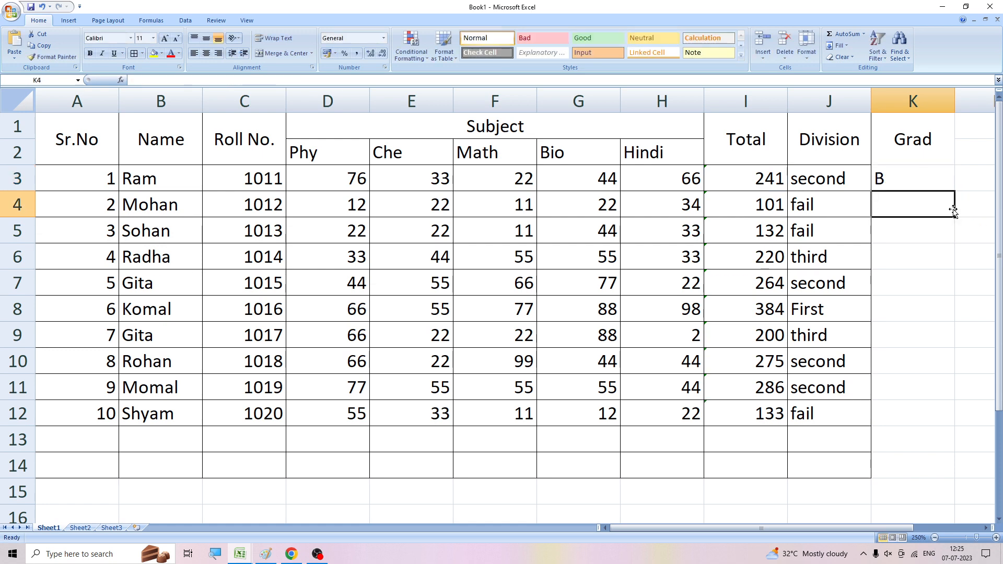
{"action": "left_click", "coordinate": [881, 178]}
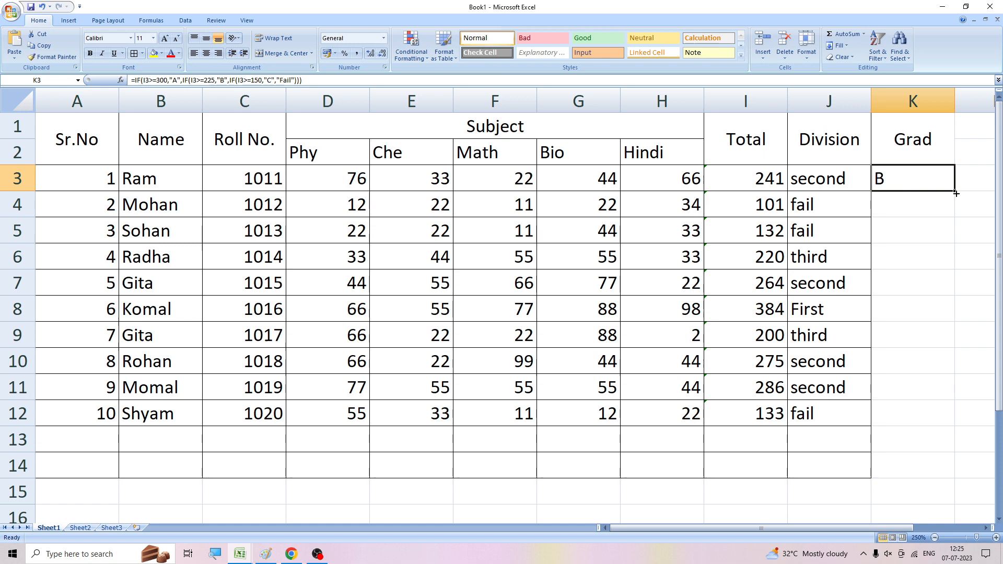
{"action": "left_click_drag", "start_coordinate": [956, 194], "coordinate": [946, 420]}
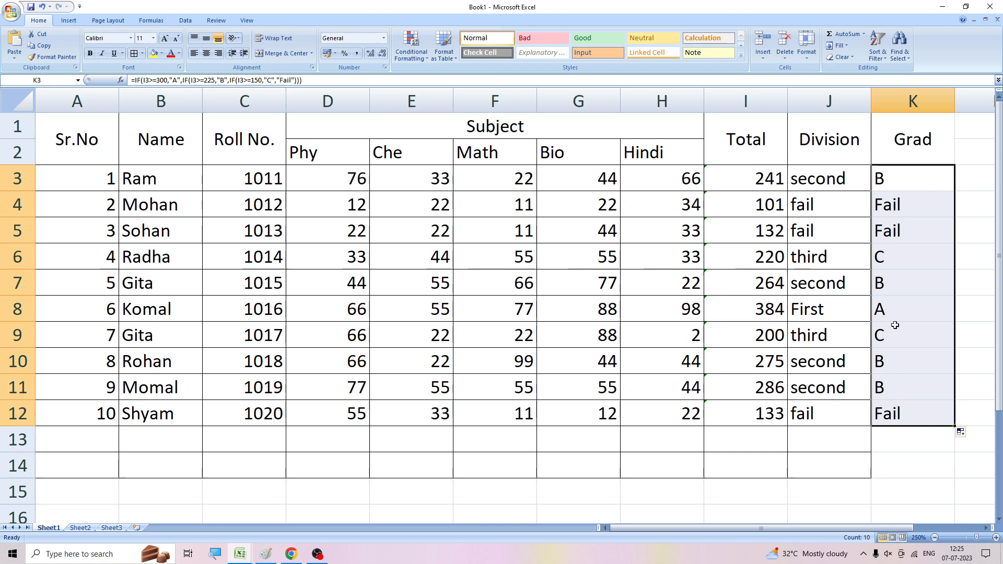
Apply all borders to the Grad column from K1 through K14
{"action": "left_click", "coordinate": [904, 463]}
{"action": "left_click_drag", "start_coordinate": [896, 140], "coordinate": [900, 459]}
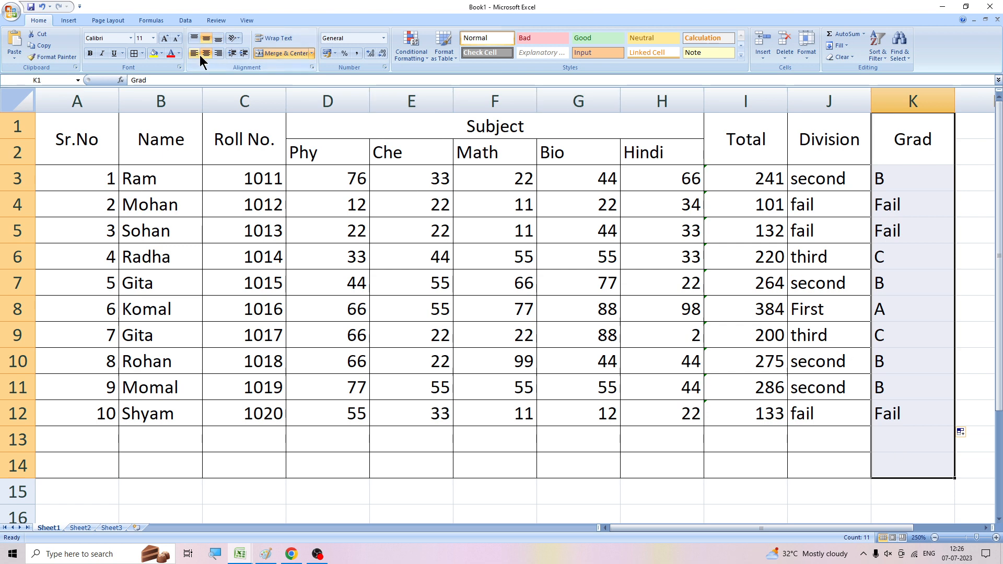
{"action": "left_click", "coordinate": [133, 52]}
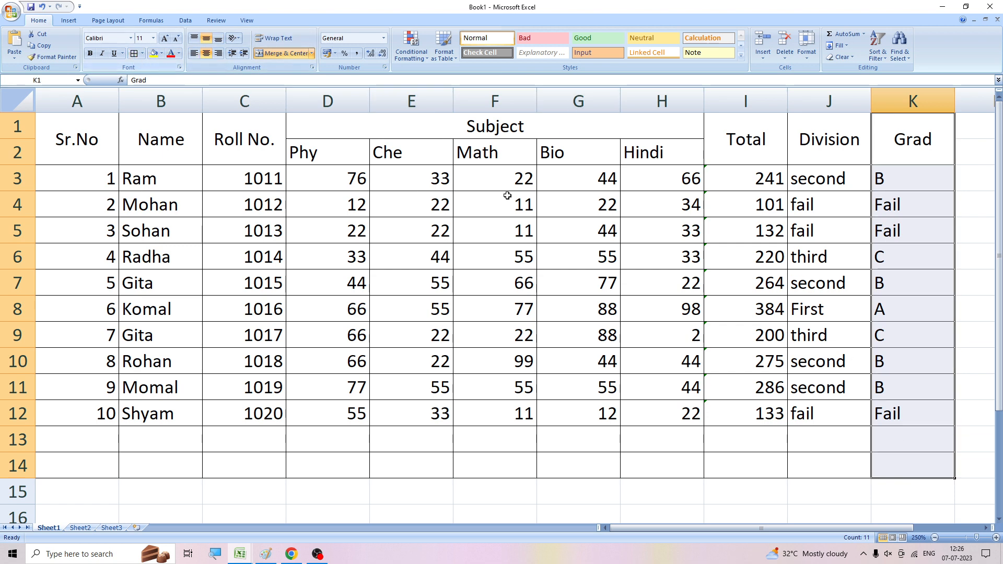
{"action": "left_click", "coordinate": [836, 464]}
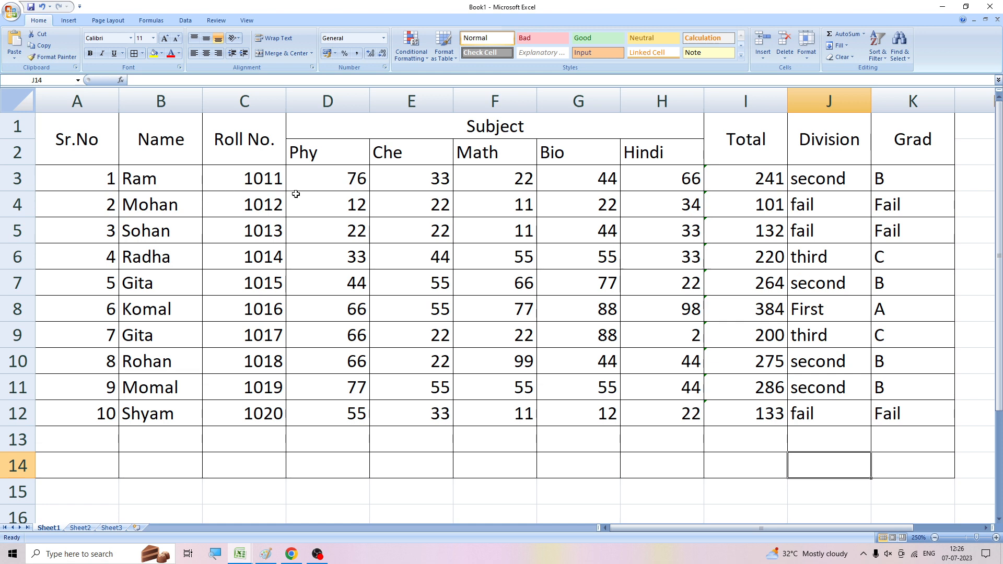
Check the formatting of the example marks table in the Excel 12345 workbook and return to Book1
{"action": "mouse_move", "coordinate": [241, 554]}
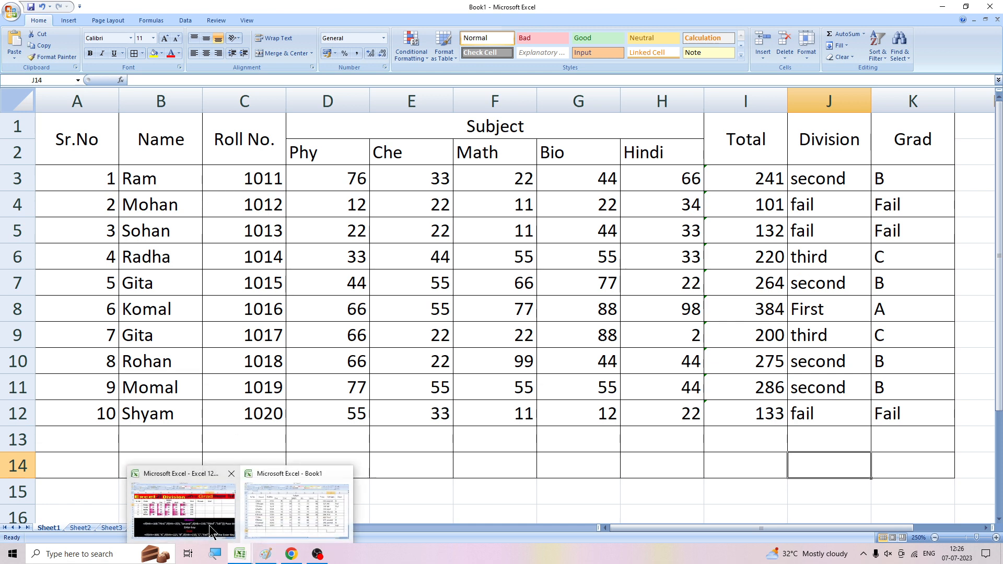
{"action": "left_click", "coordinate": [218, 468]}
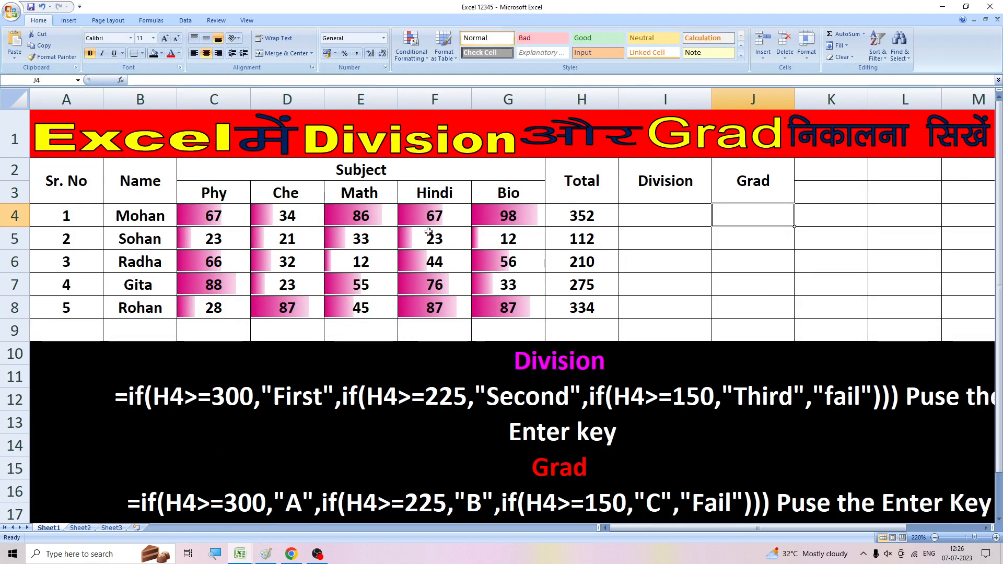
{"action": "left_click", "coordinate": [942, 7]}
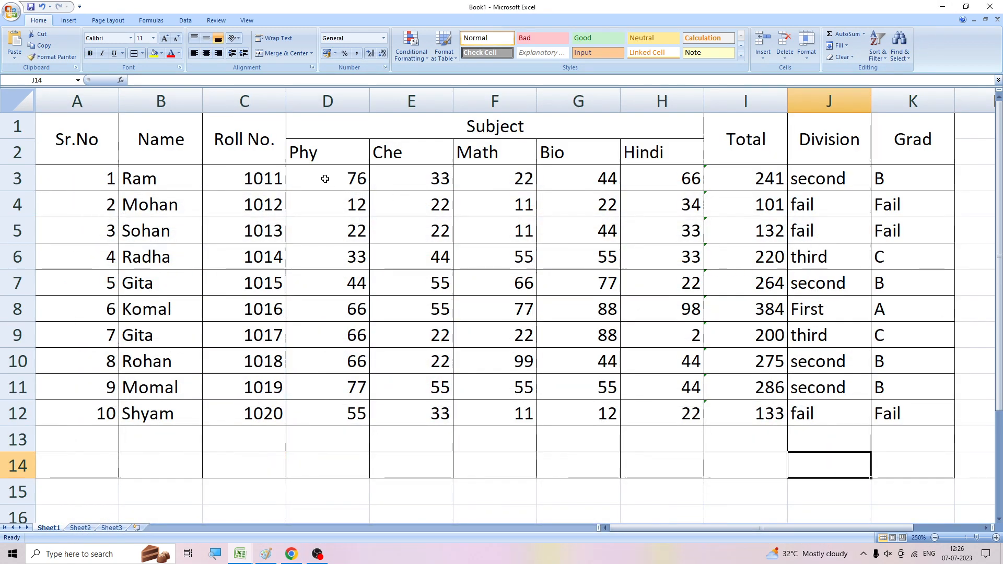
Apply magenta data bars as conditional formatting to the subject marks in D3:H12
{"action": "left_click_drag", "start_coordinate": [327, 179], "coordinate": [636, 413]}
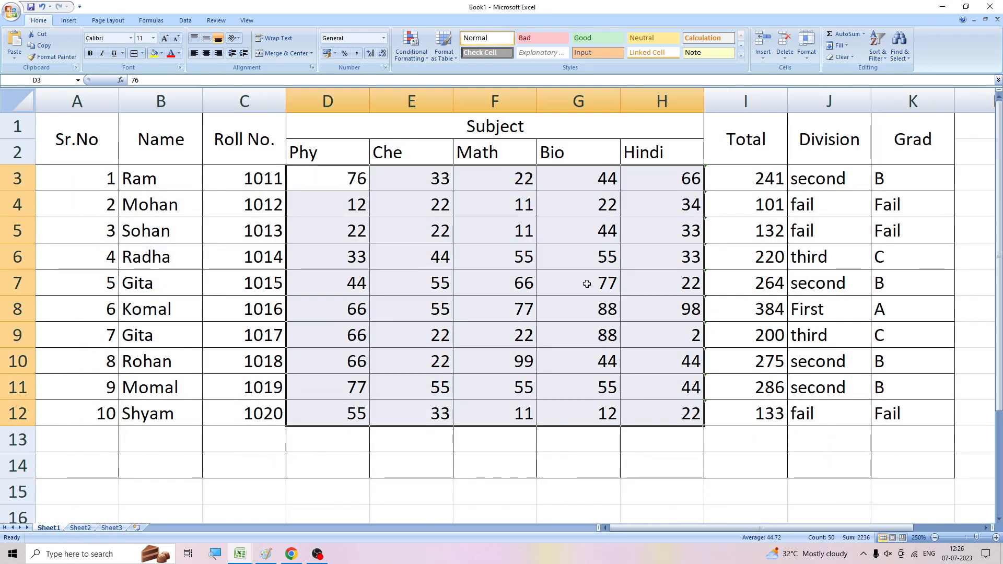
{"action": "left_click", "coordinate": [411, 55]}
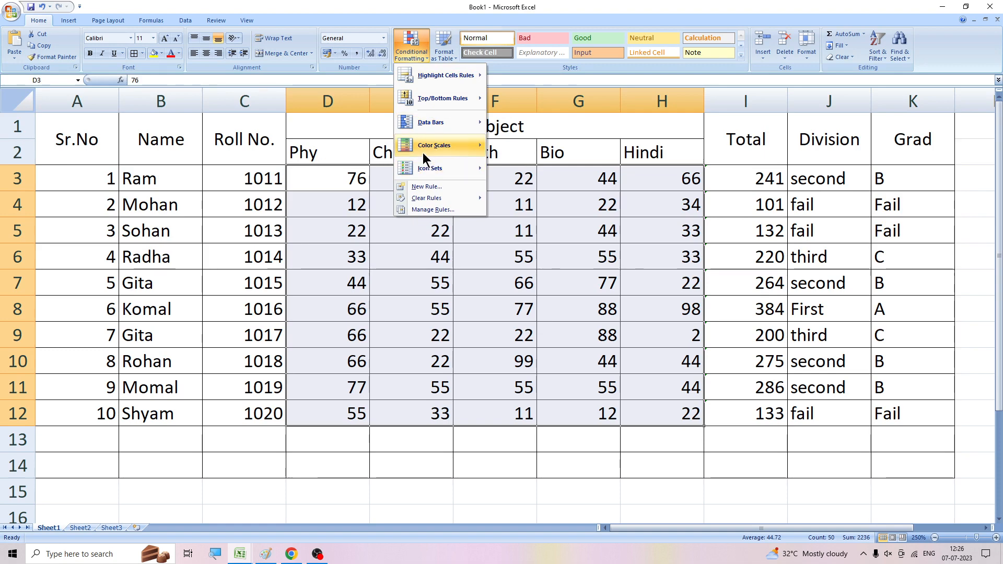
{"action": "mouse_move", "coordinate": [425, 148]}
{"action": "mouse_move", "coordinate": [435, 128]}
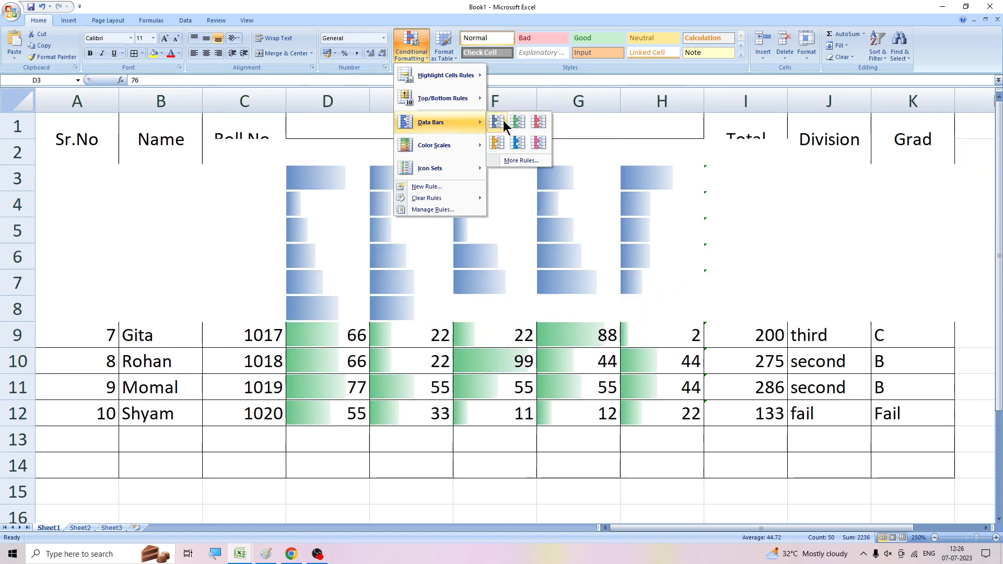
{"action": "left_click", "coordinate": [543, 140]}
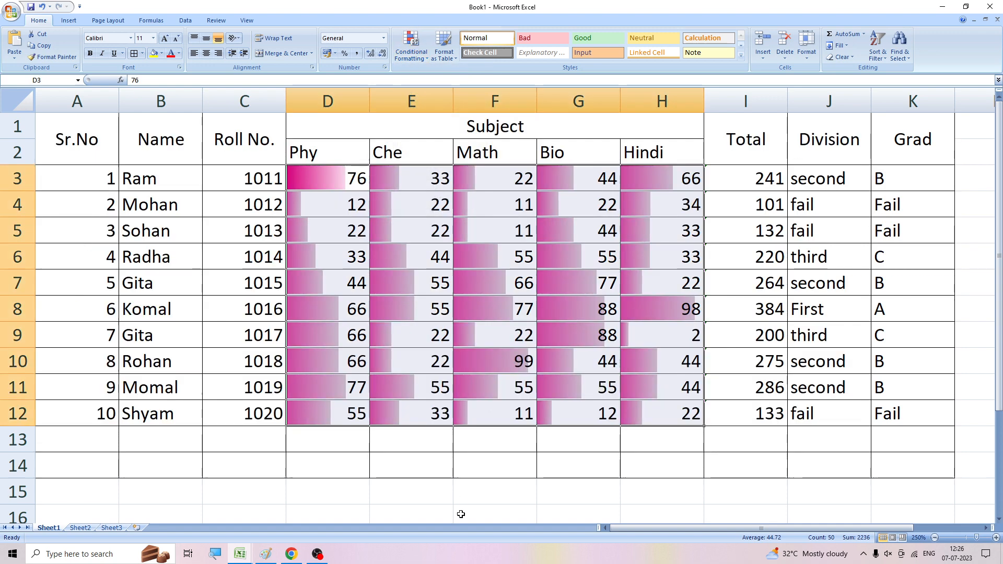
{"action": "left_click", "coordinate": [461, 513]}
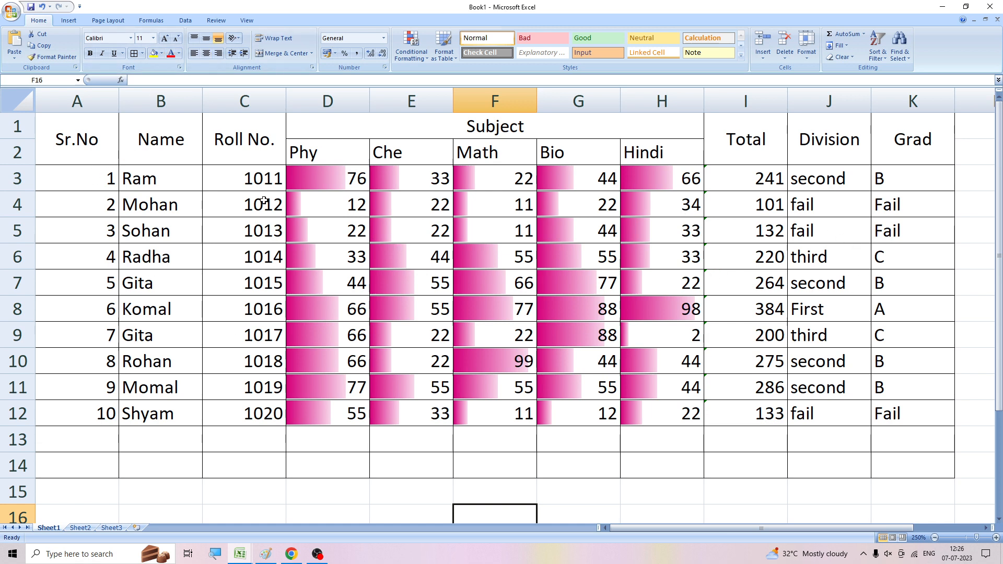
Center the student data in A3:K12 horizontally and make the whole table A1:K12 bold
{"action": "left_click_drag", "start_coordinate": [67, 179], "coordinate": [889, 402]}
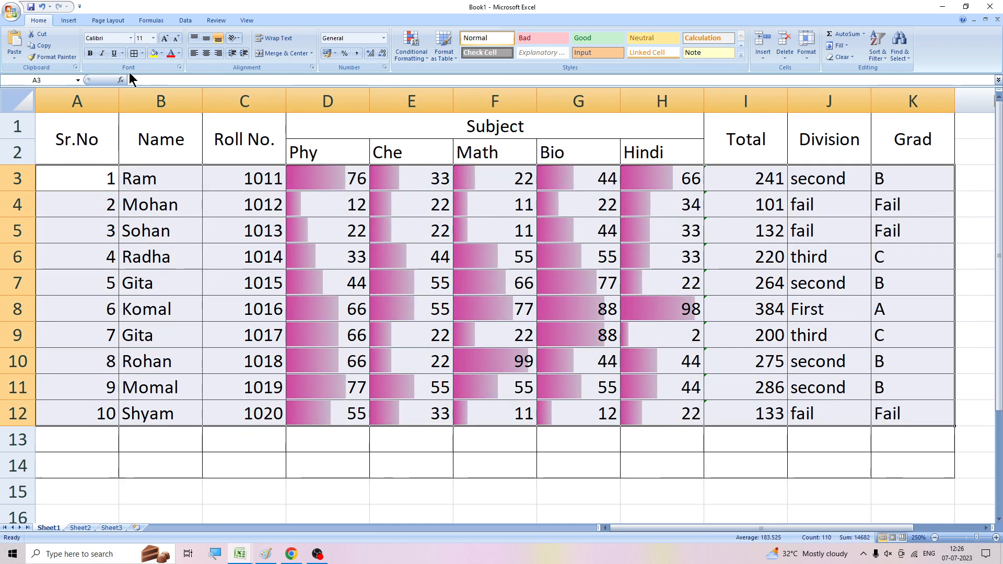
{"action": "left_click", "coordinate": [207, 54]}
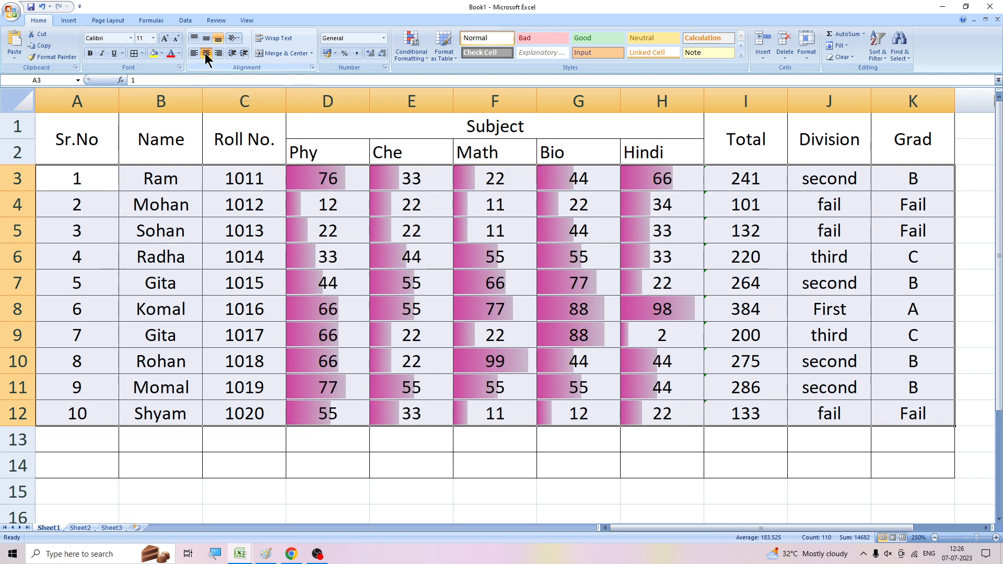
{"action": "left_click", "coordinate": [528, 509]}
{"action": "left_click", "coordinate": [666, 489]}
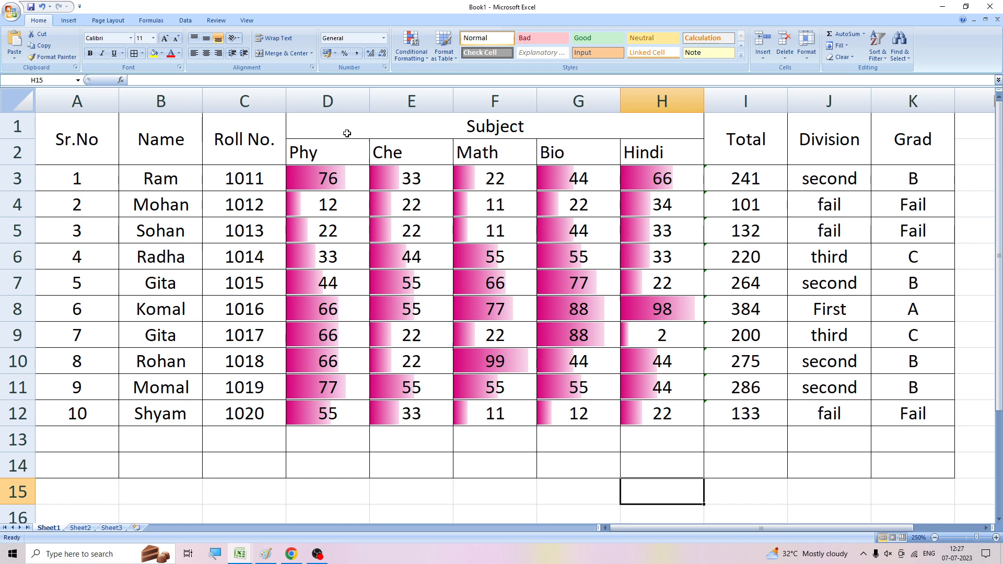
{"action": "left_click_drag", "start_coordinate": [91, 138], "coordinate": [891, 403]}
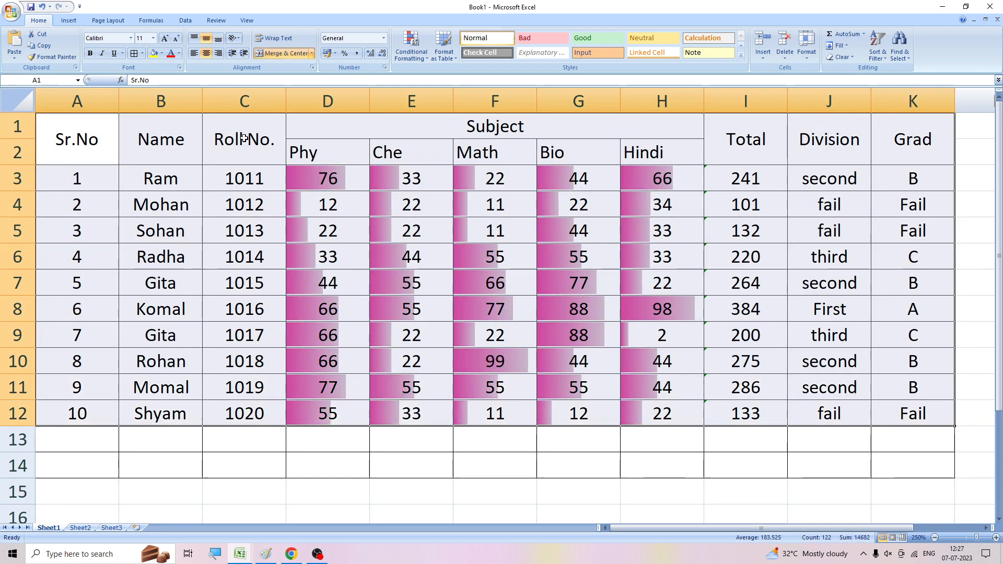
{"action": "left_click", "coordinate": [90, 55]}
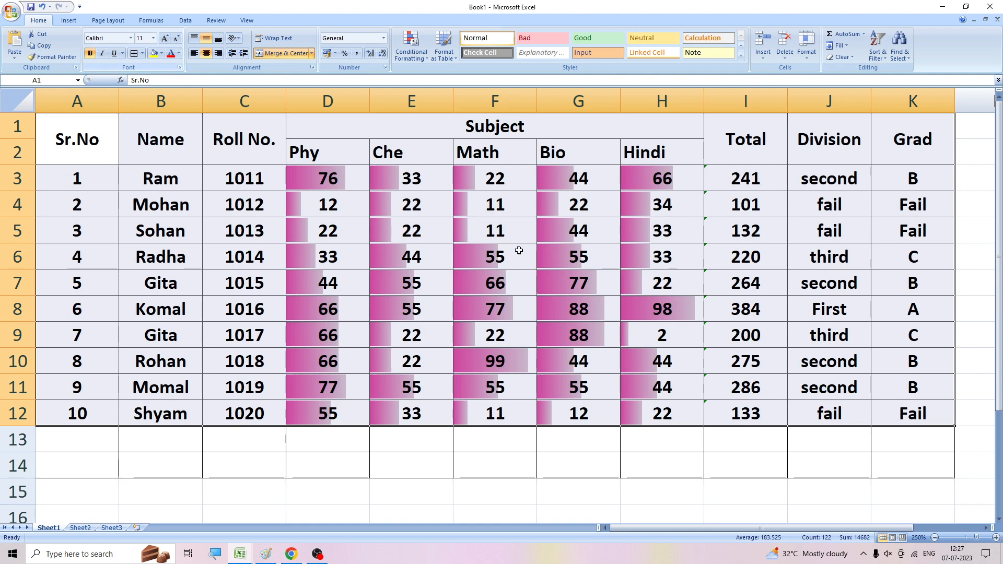